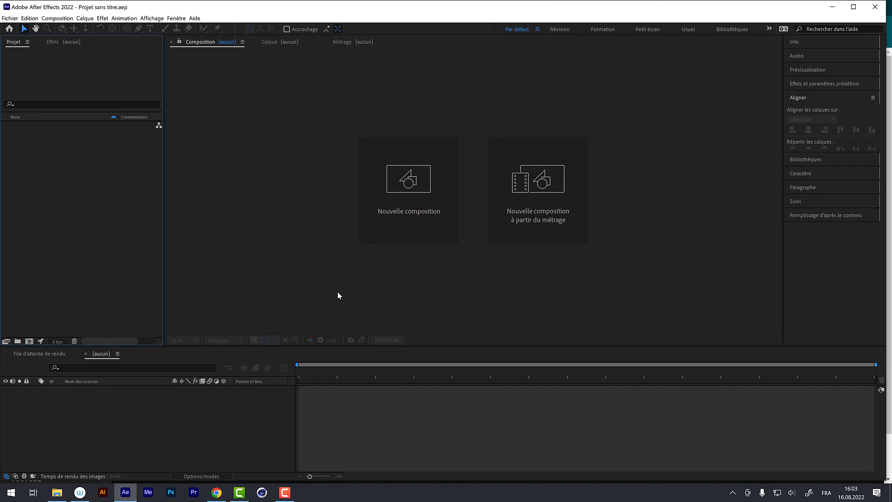
- Create a new composition 1920 px wide and 1080 px high with a duration of 10 seconds
left_click(391, 205)
left_click(297, 158)
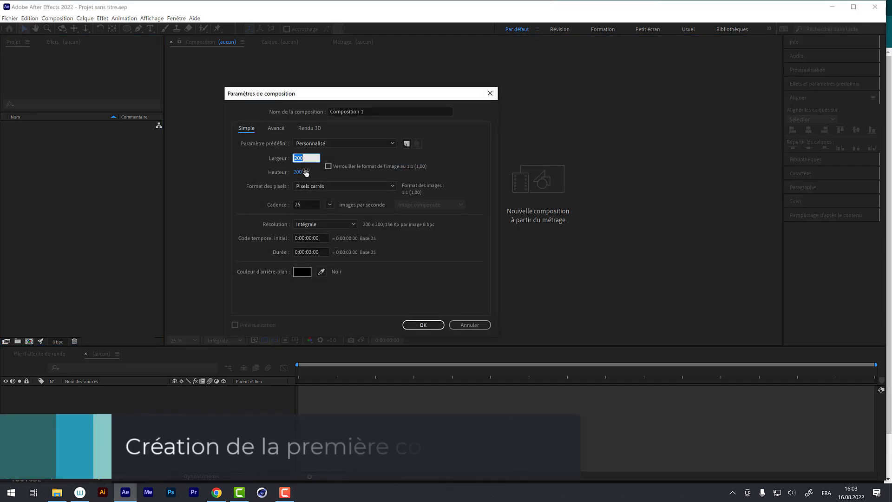
type("1920")
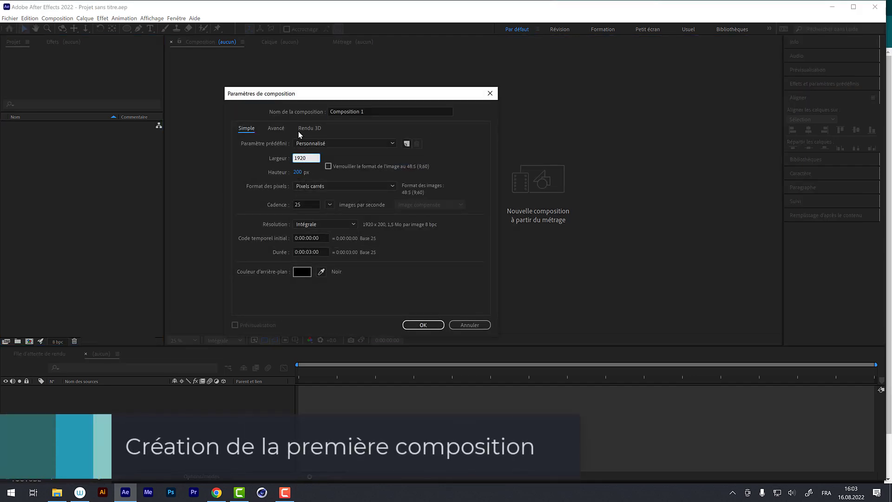
left_click(298, 172)
type("180")
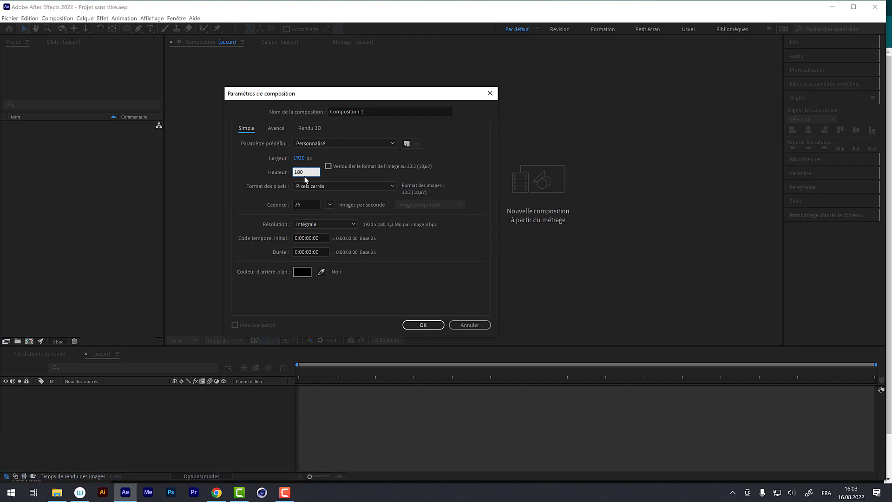
key("BackSpace")
key("BackSpace")
type("090")
key("BackSpace")
key("BackSpace")
type("80")
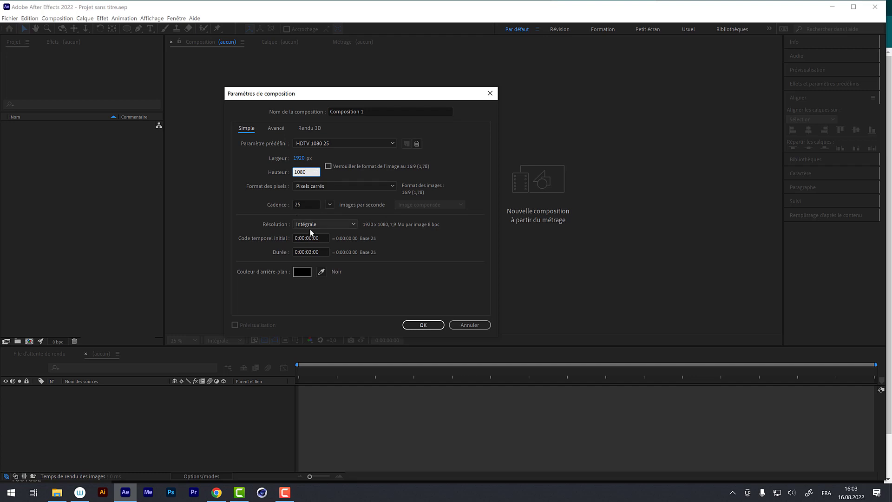
left_click(310, 252)
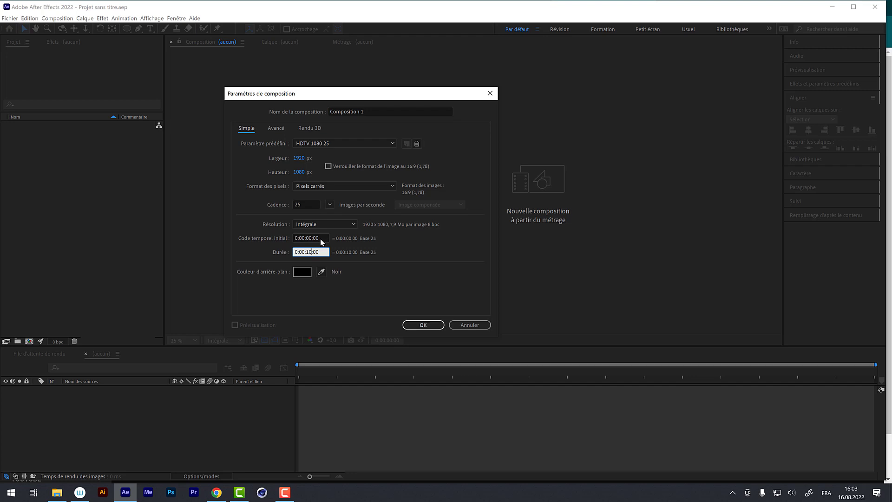
left_click(423, 324)
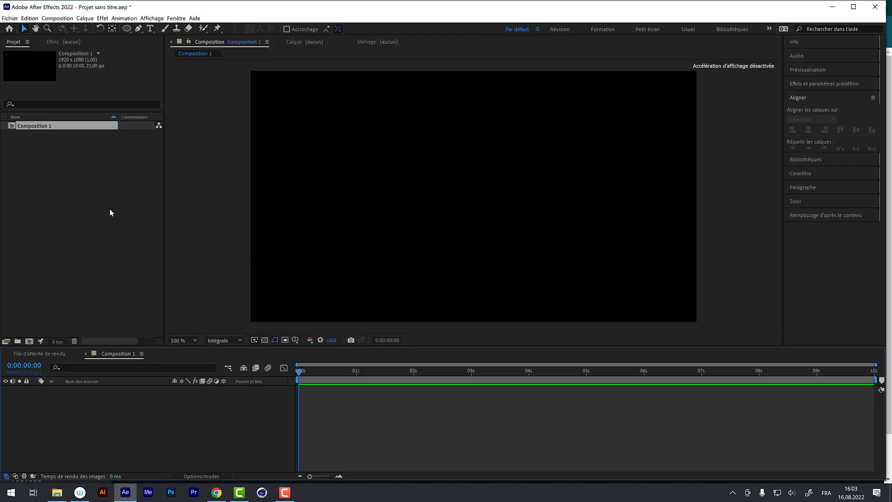
- Rename the composition as motion in its composition settings
left_click(57, 19)
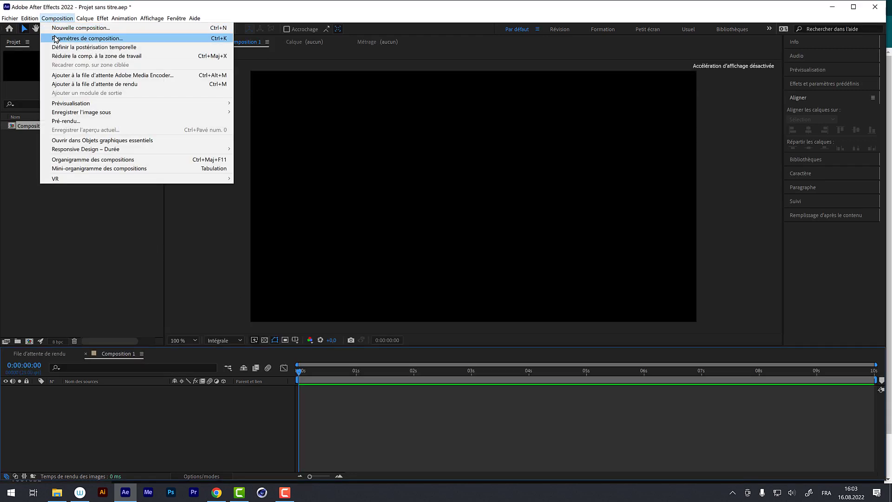
left_click(60, 39)
type("motion")
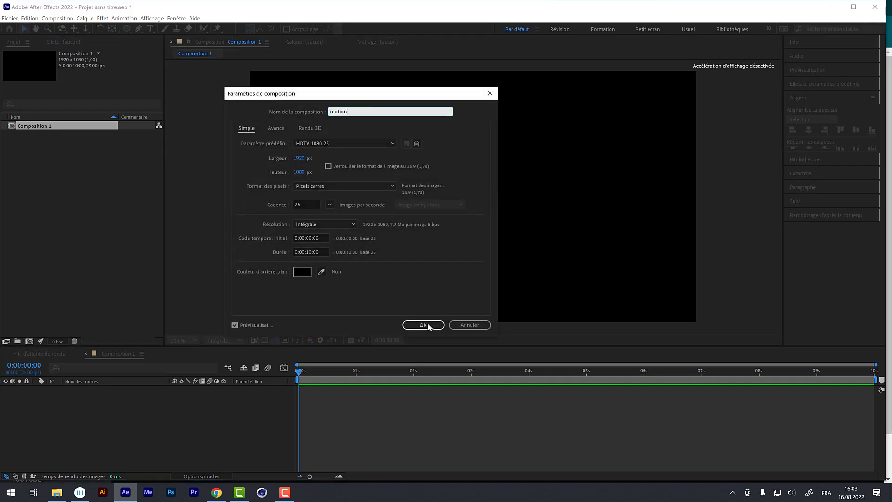
left_click(428, 324)
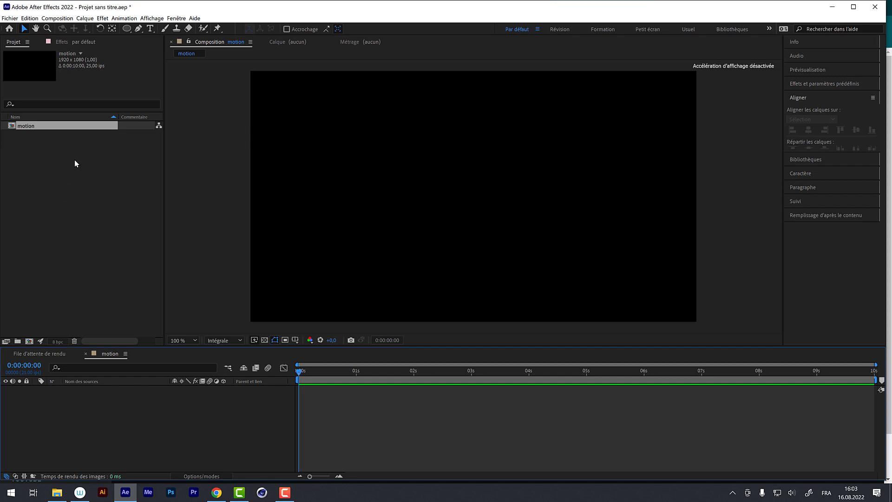
- Draw an open four-point wave with the Pen tool, starting near the frame's upper-left corner, with smooth curves through one trough and one crest
left_click(138, 29)
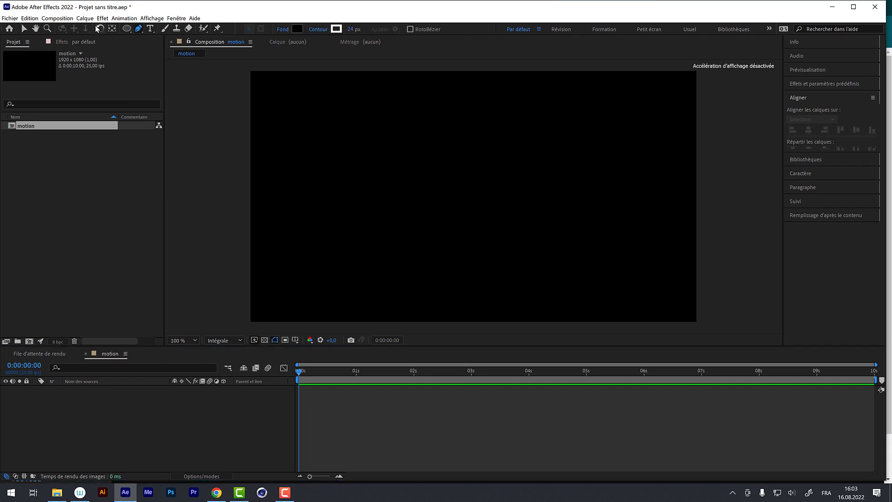
left_click(85, 18)
mouse_move(162, 28)
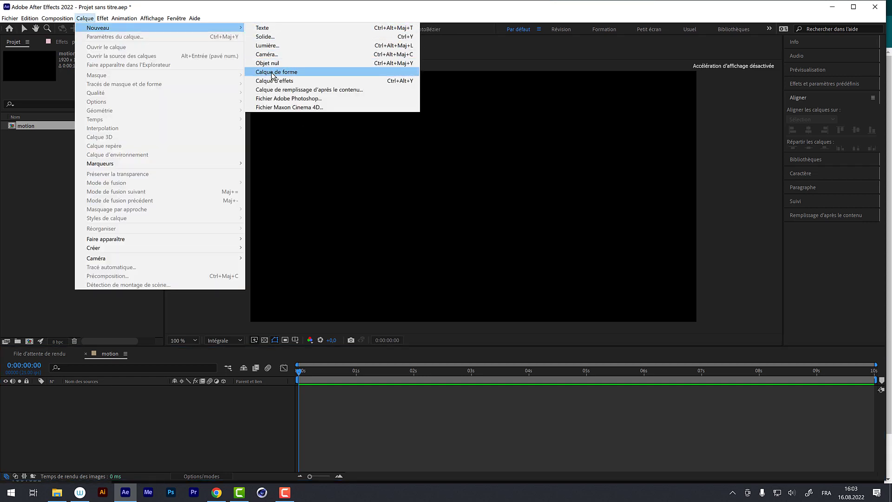
left_click(232, 11)
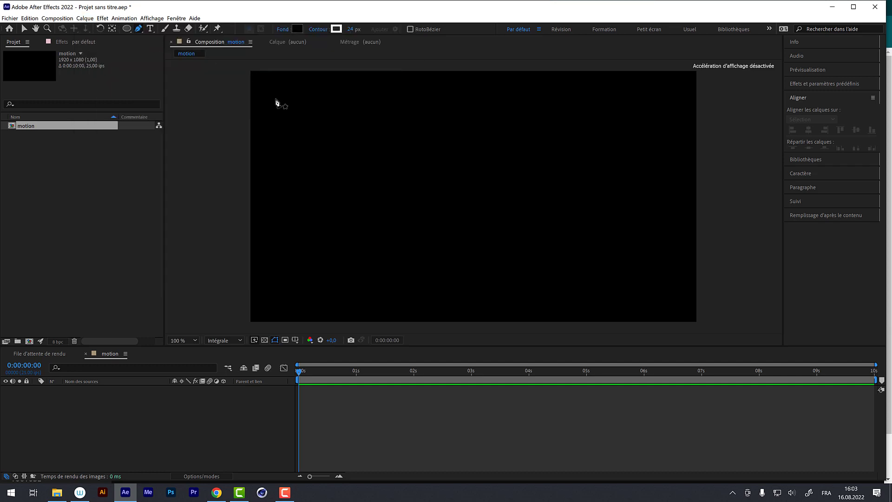
left_click_drag(276, 99, 311, 109)
mouse_move(377, 273)
left_mouse_down()
mouse_move(405, 277)
mouse_move(434, 253)
left_mouse_up()
left_click(480, 104)
left_click_drag(494, 95, 510, 94)
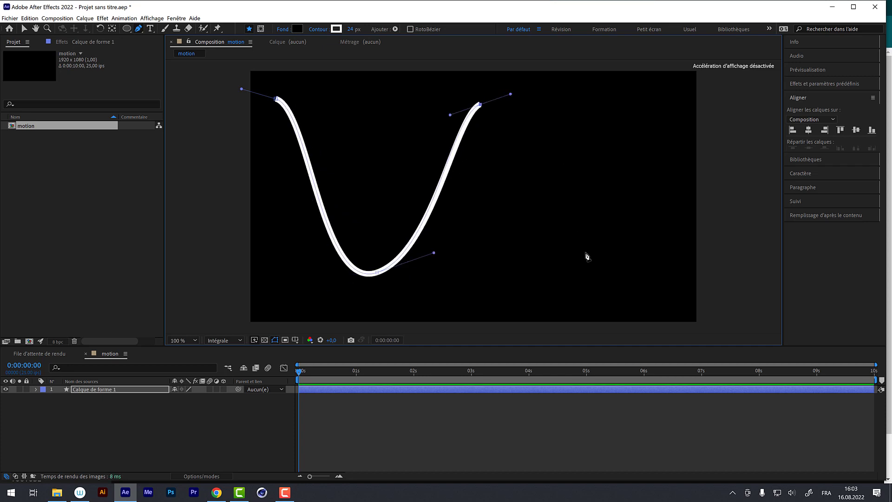
left_click_drag(589, 255, 646, 263)
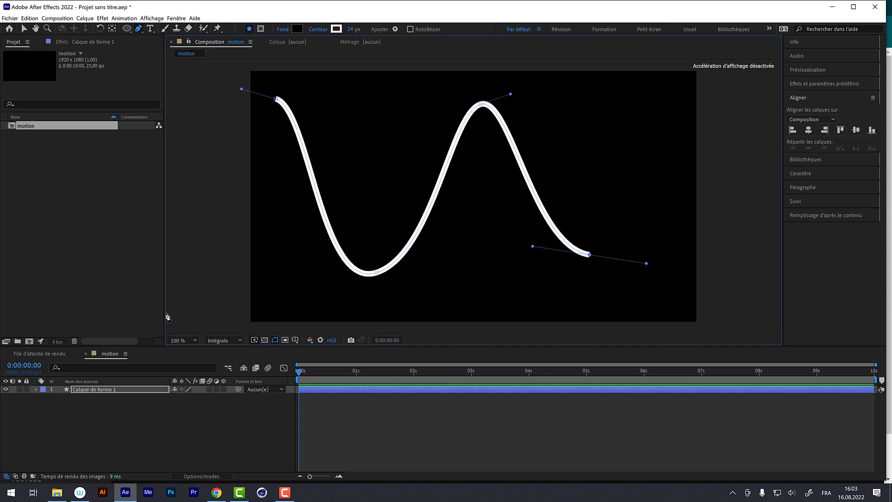
- Rename the new shape layer as trait and deselect it
left_click(91, 389)
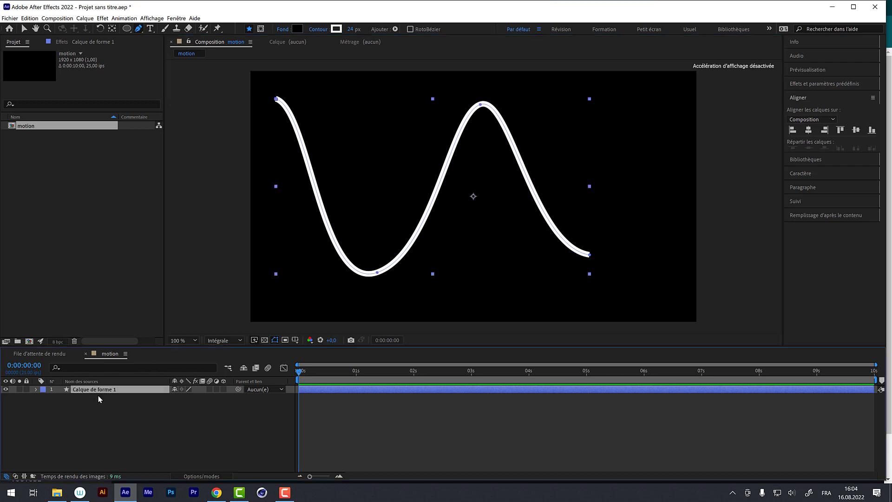
key("Return")
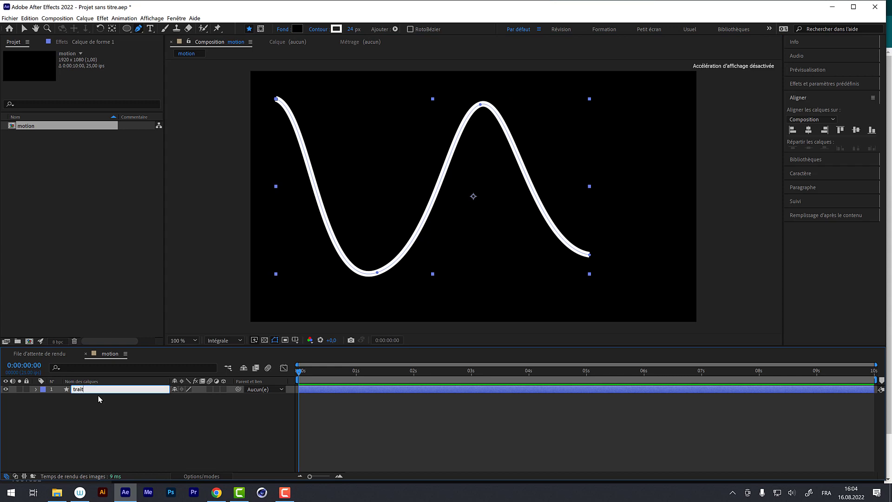
type("trait")
left_click(222, 420)
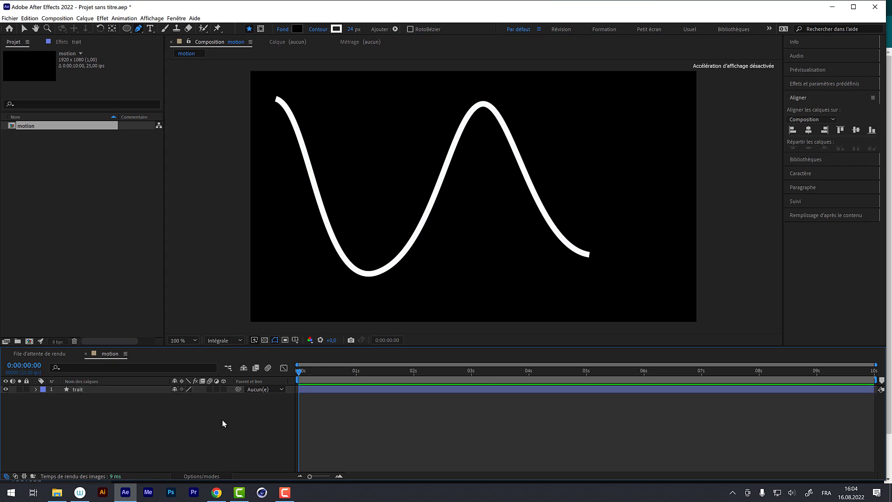
- Try moving the whole wave line slightly down and to the right, and undo the move
left_click(24, 29)
left_click_drag(446, 165, 460, 176)
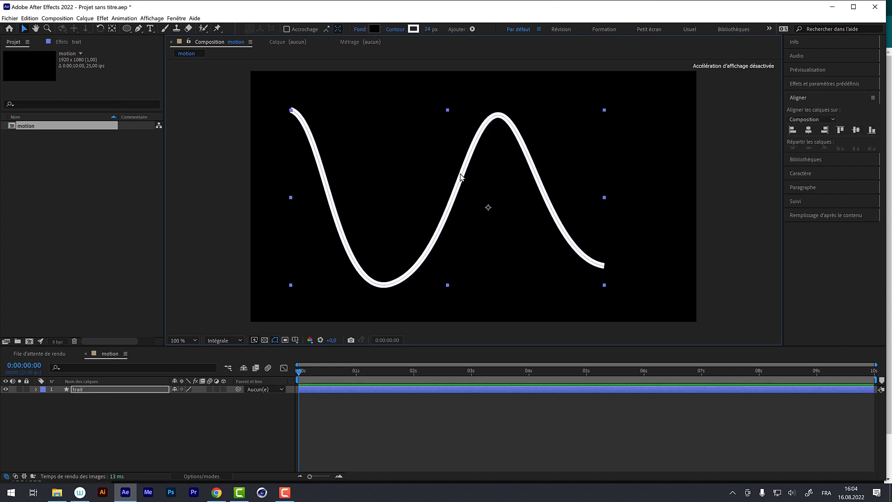
key("ctrl+z")
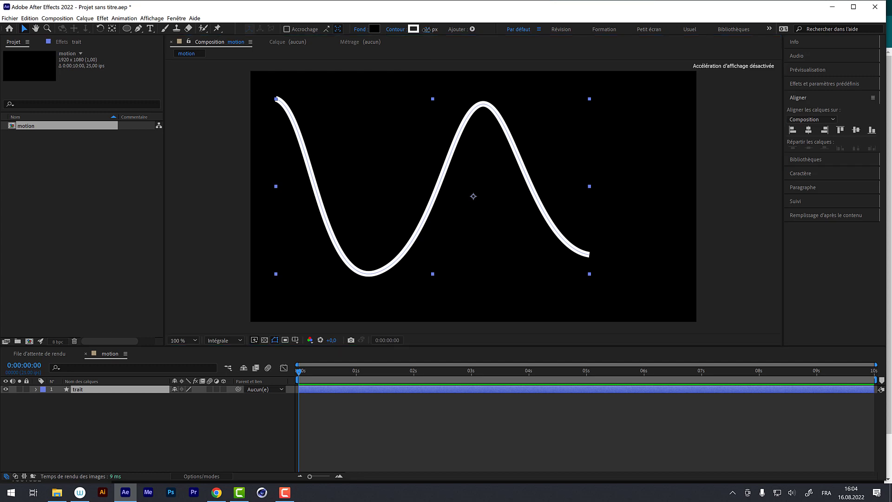
- Try a much thinner stroke on the wave line, and set its width back to 24 px
mouse_move(426, 29)
left_mouse_down()
mouse_move(409, 30)
mouse_move(425, 31)
left_mouse_up()
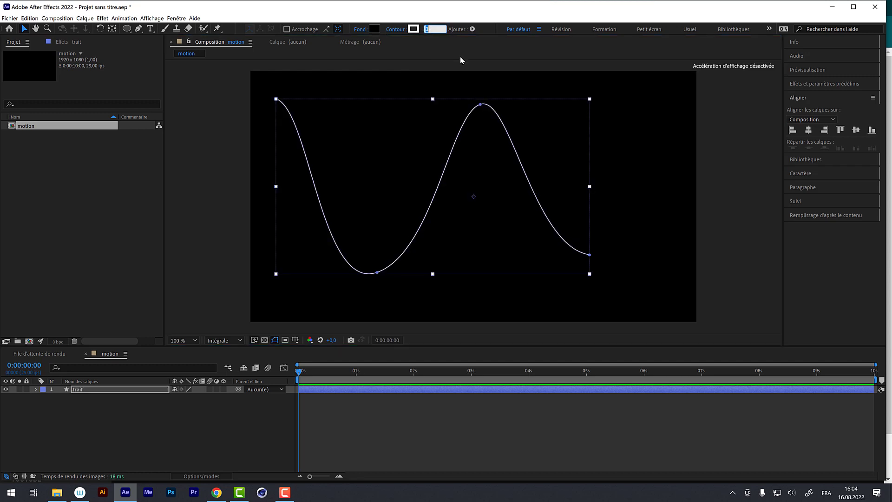
type("24")
key("Return")
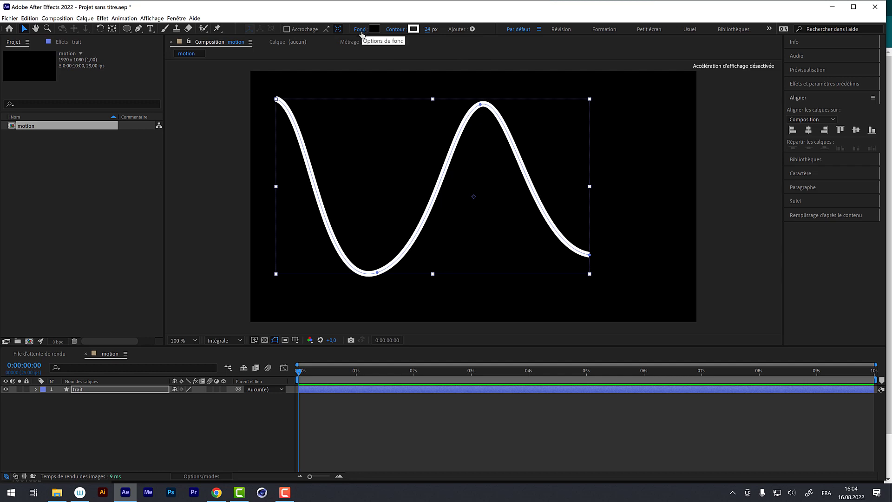
- Set the wave shape's fill to Aucun and deselect the layer
left_click(362, 31)
left_click(395, 220)
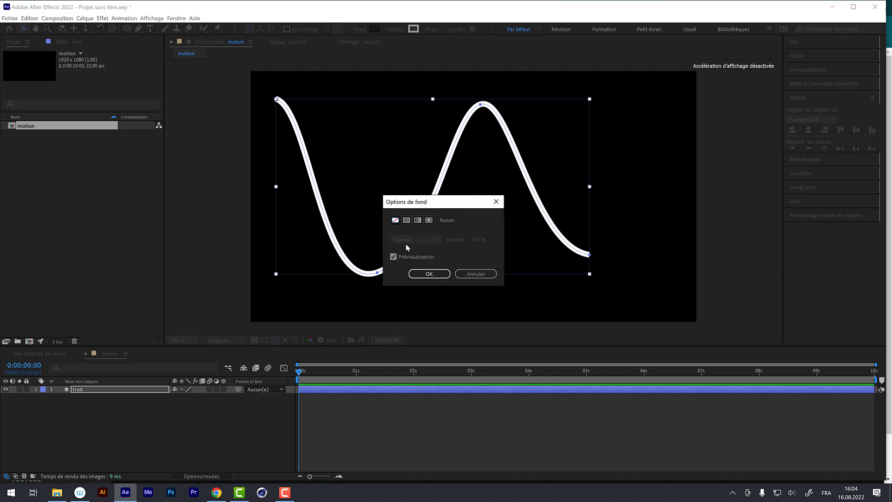
left_click(429, 274)
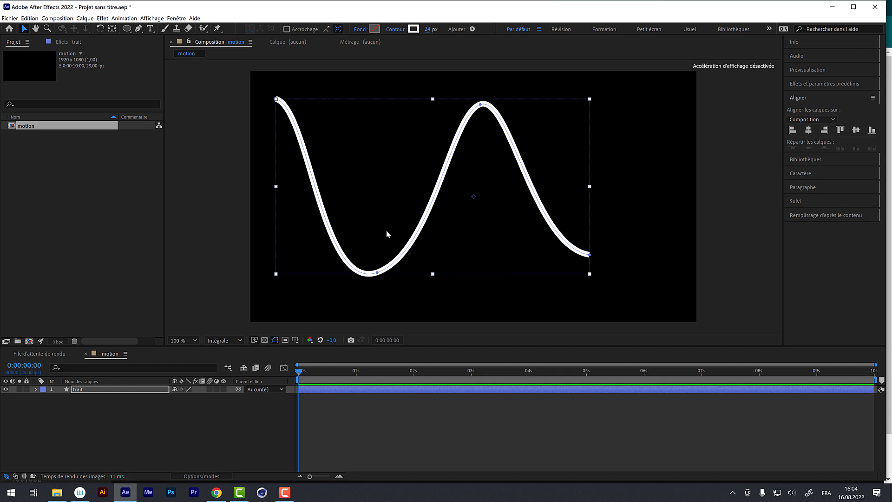
left_click(234, 303)
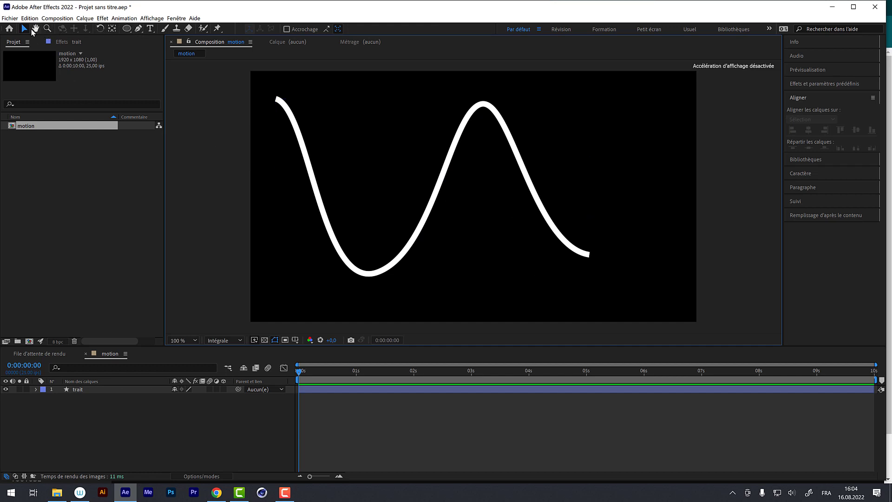
- Move the wave's end point and crest further right, and adjust their handles into a broad arch with a near-vertical end
left_click(90, 391)
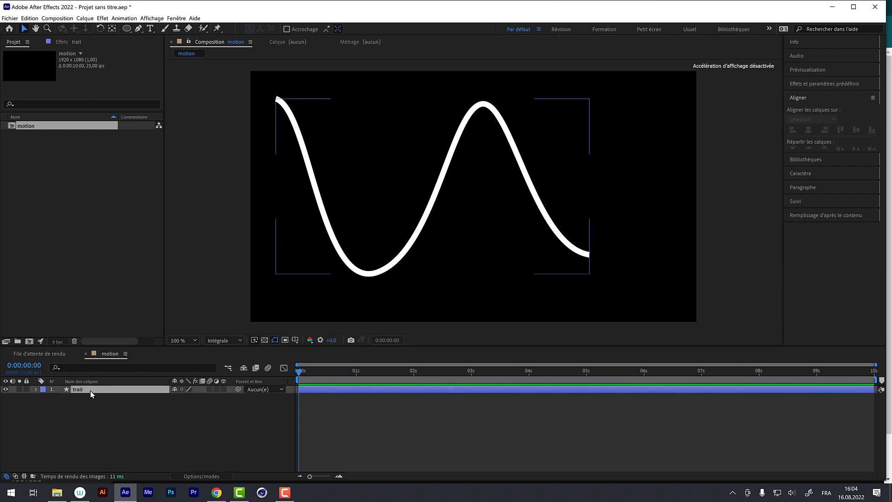
left_click(36, 390)
left_click(68, 406)
left_click(589, 256)
left_click_drag(534, 247, 589, 205)
left_click_drag(589, 255, 646, 275)
left_click_drag(510, 94, 556, 103)
left_click_drag(480, 104, 527, 112)
left_click_drag(494, 110, 459, 112)
- Lengthen and level the trough's curve handles, and bend the start point's handle so the wave begins almost vertically
left_click_drag(434, 254, 454, 276)
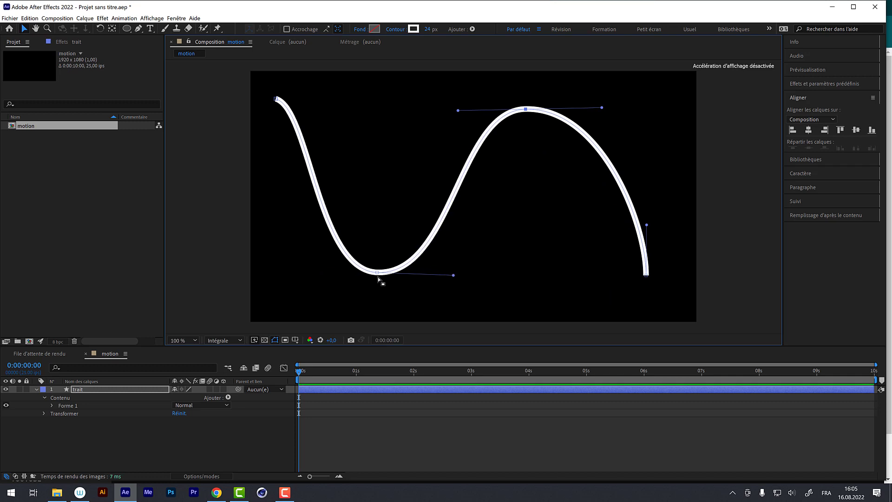
left_click_drag(377, 273, 375, 274)
left_click_drag(314, 271, 290, 275)
left_click_drag(309, 108, 281, 140)
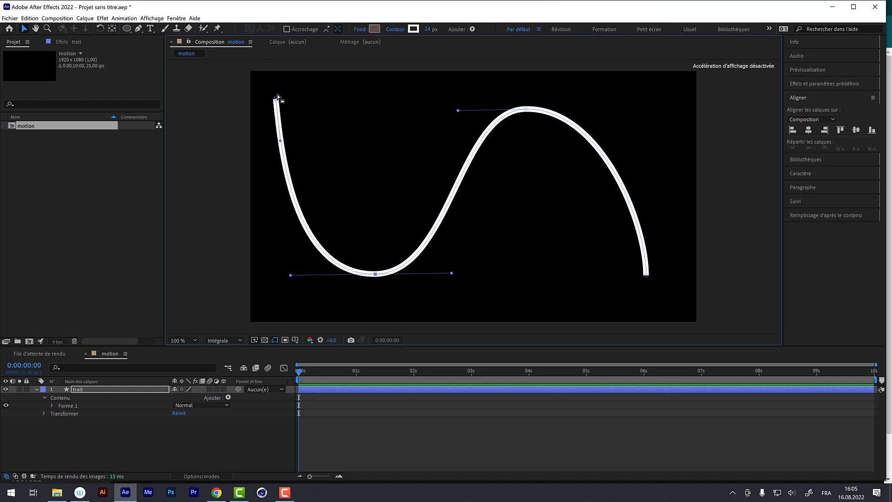
- Add a Réduire les tracés operation to Forme 1 in the trait layer
left_click(80, 389)
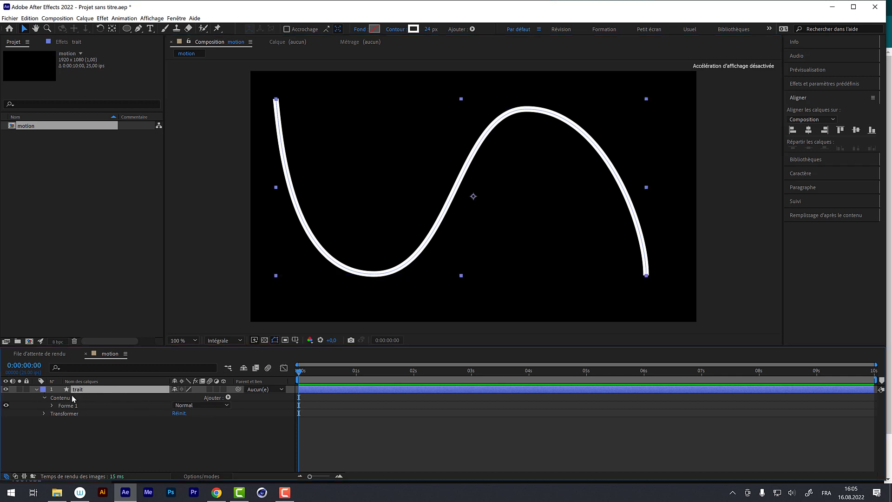
left_click(121, 407)
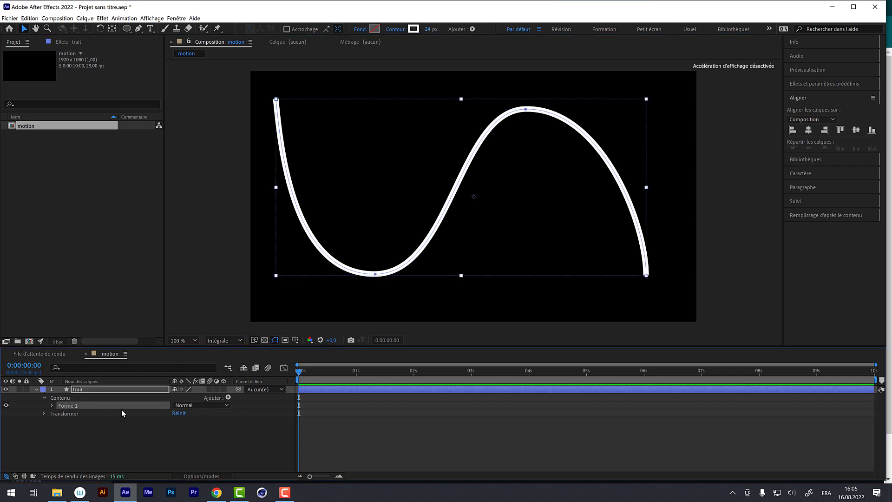
left_click(229, 398)
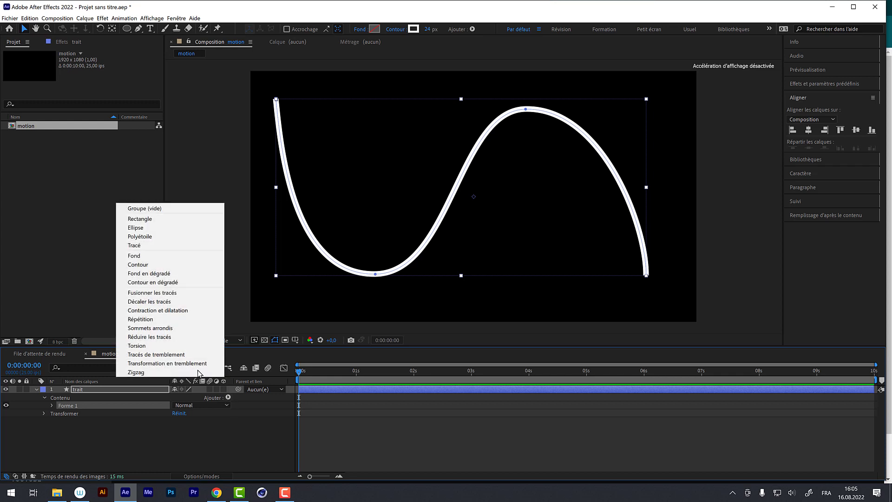
left_click(180, 339)
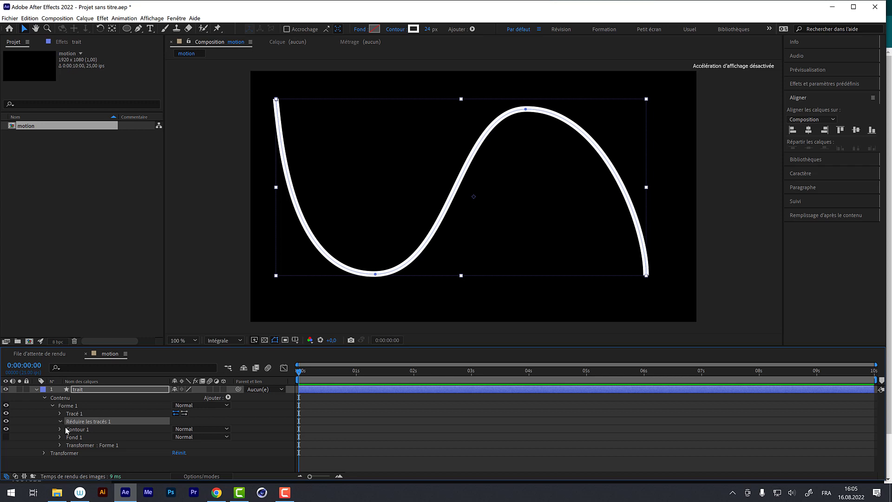
- Animate the Fin value of Réduire les tracés 1 with keyframes of 0% at 0:00:00:00 and 100% at 0:00:01:16
left_click(61, 421)
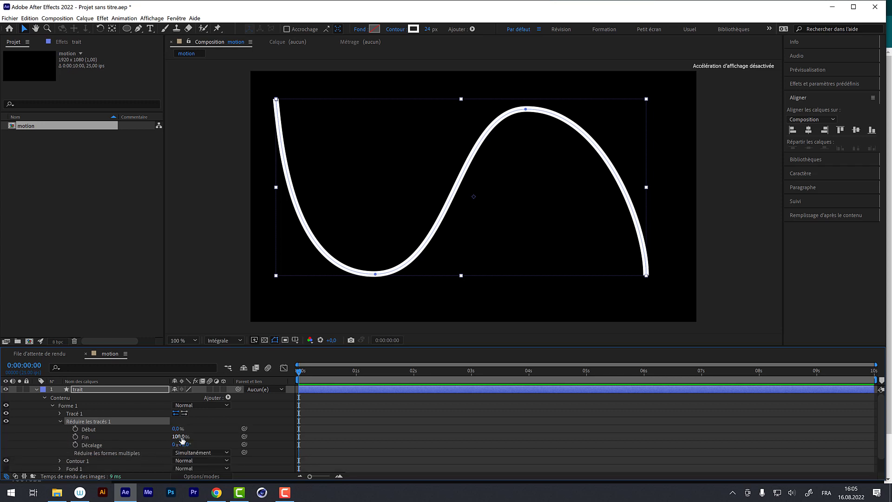
left_click_drag(182, 440, 72, 444)
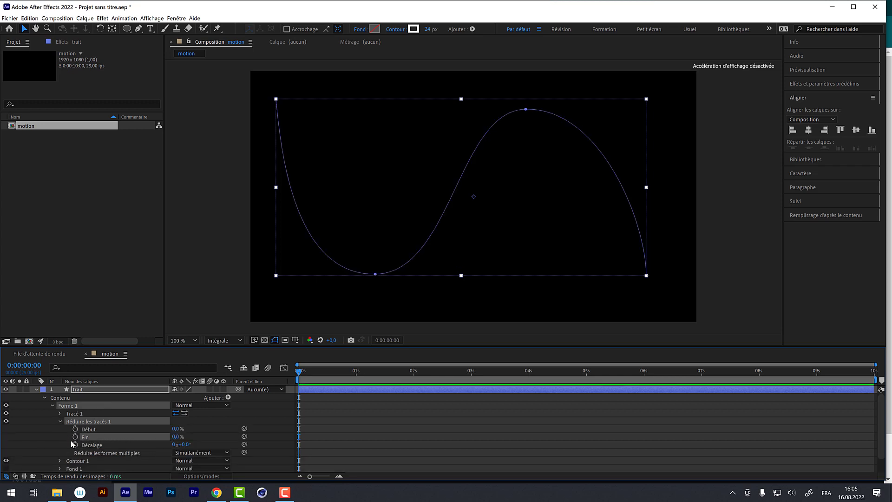
left_click(75, 437)
left_click_drag(336, 372, 394, 385)
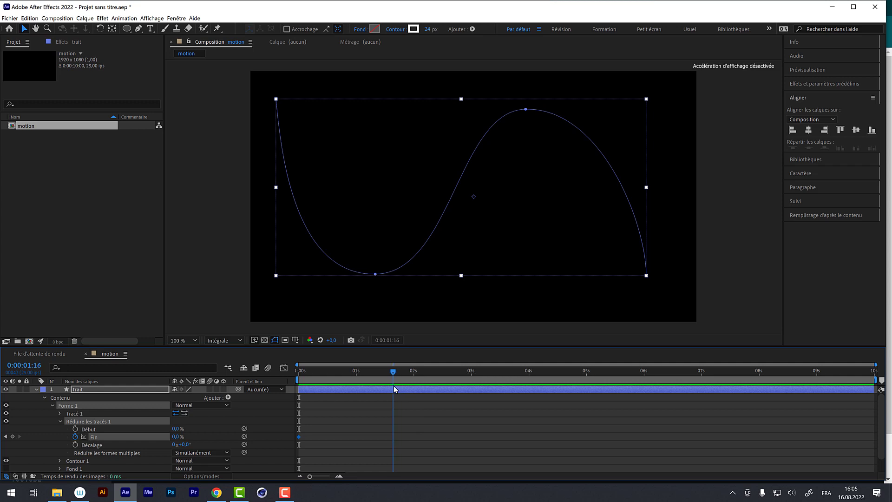
left_click_drag(176, 436, 620, 387)
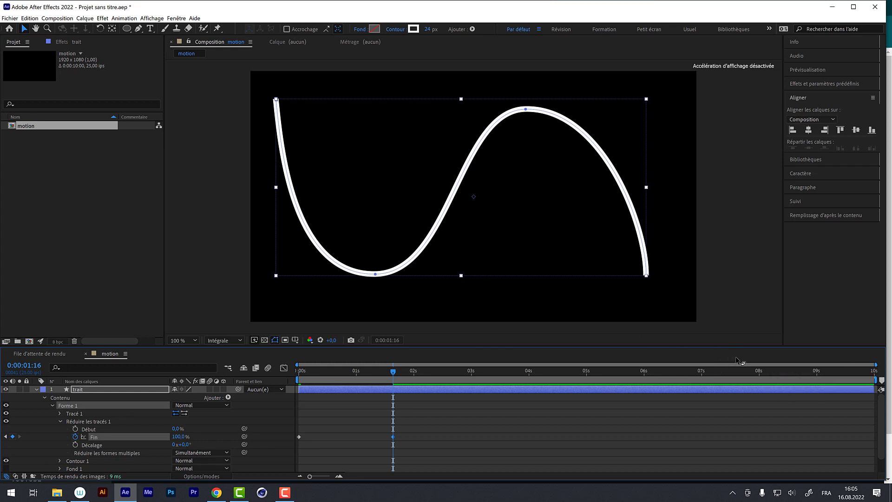
- Check the duration in the motion composition's settings without changing anything
left_click(57, 18)
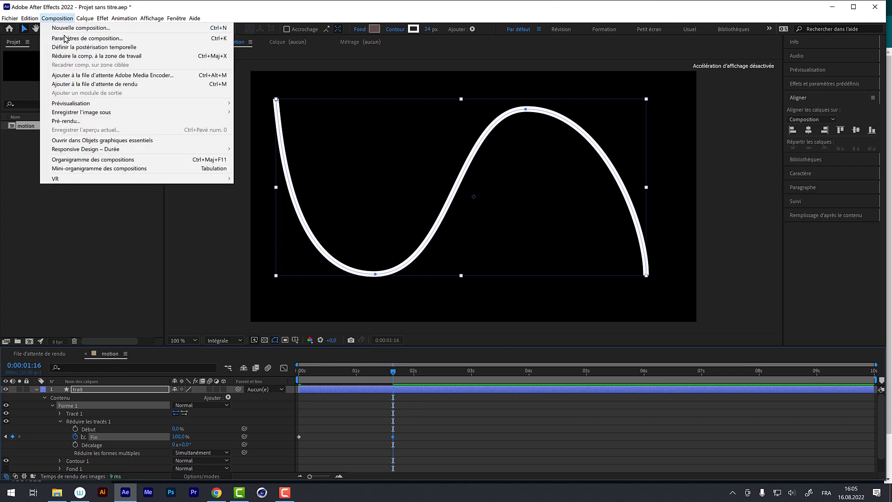
left_click(64, 37)
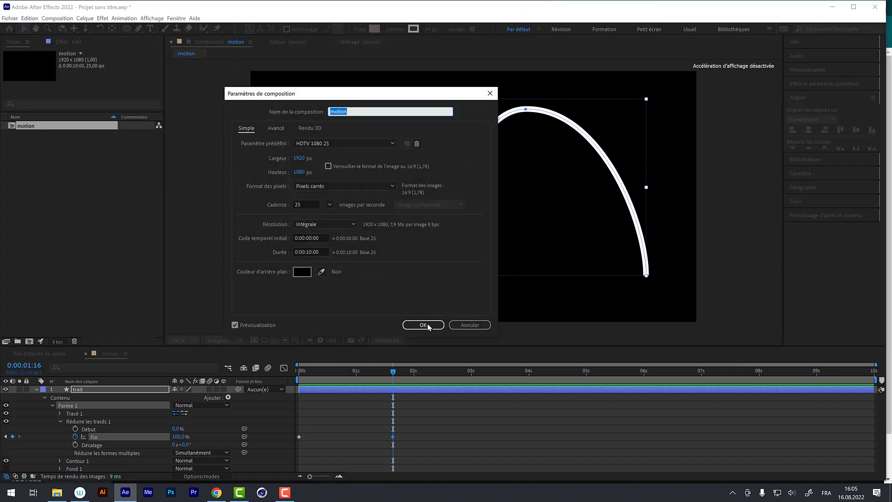
left_click(462, 327)
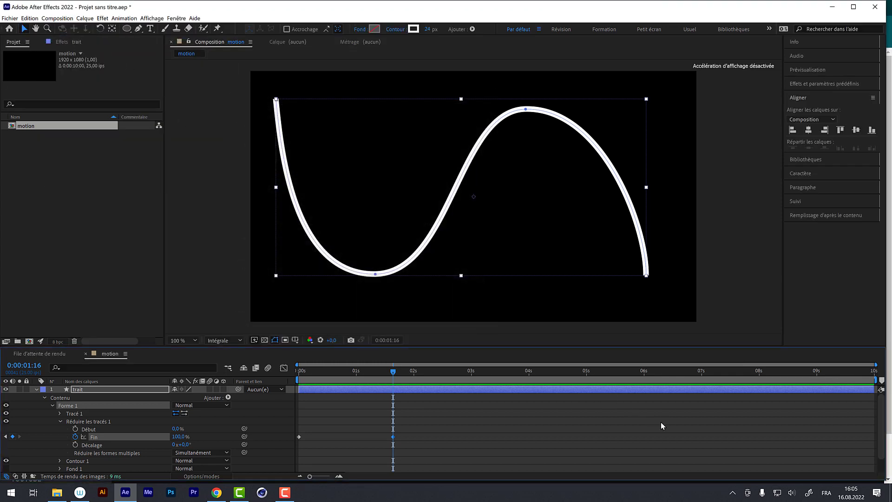
- Shorten the work area to 0:00:02:21, preview the animation, and trim the motion composition to that work area
mouse_move(876, 380)
left_mouse_down()
mouse_move(648, 374)
mouse_move(446, 355)
mouse_move(487, 356)
left_mouse_up()
key("space")
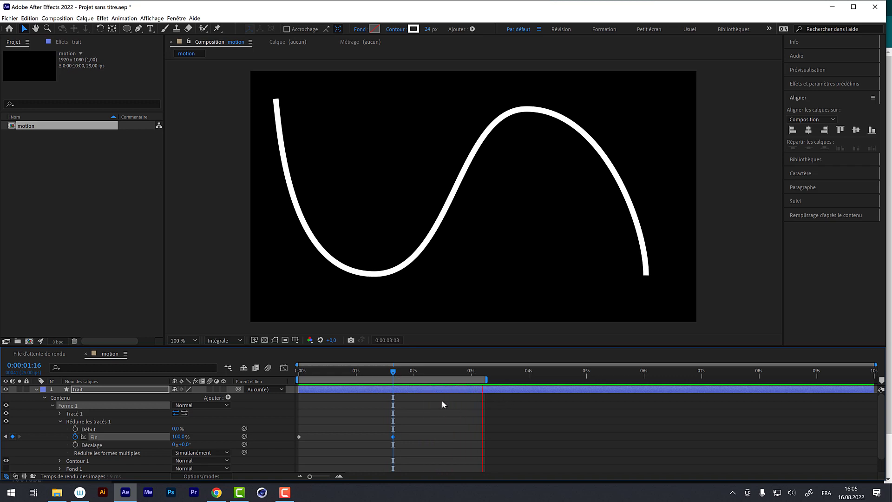
left_click_drag(393, 371, 464, 381)
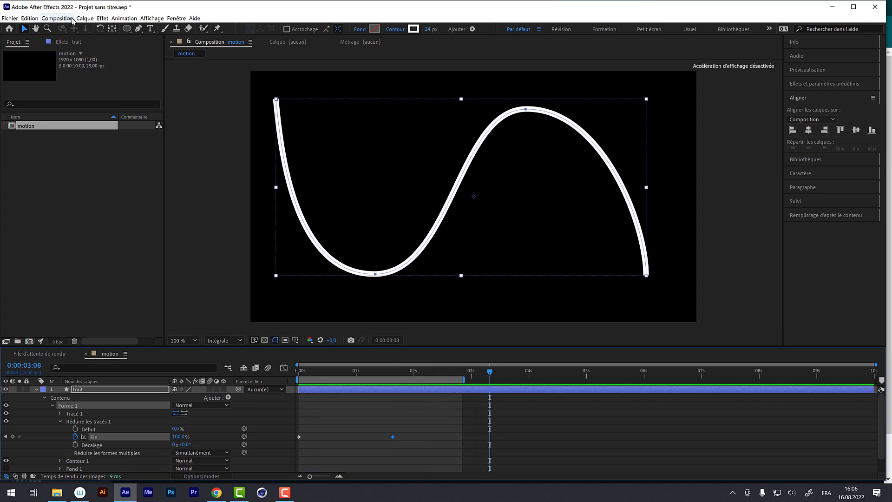
left_click(69, 19)
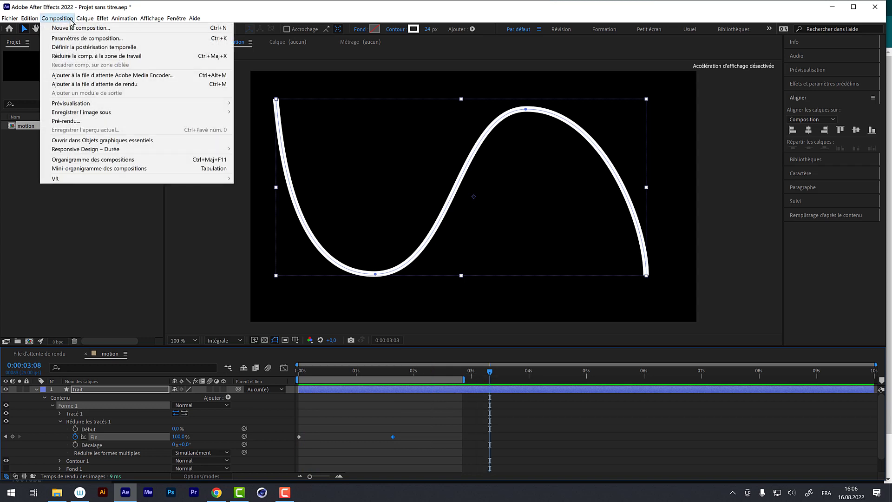
left_click(80, 57)
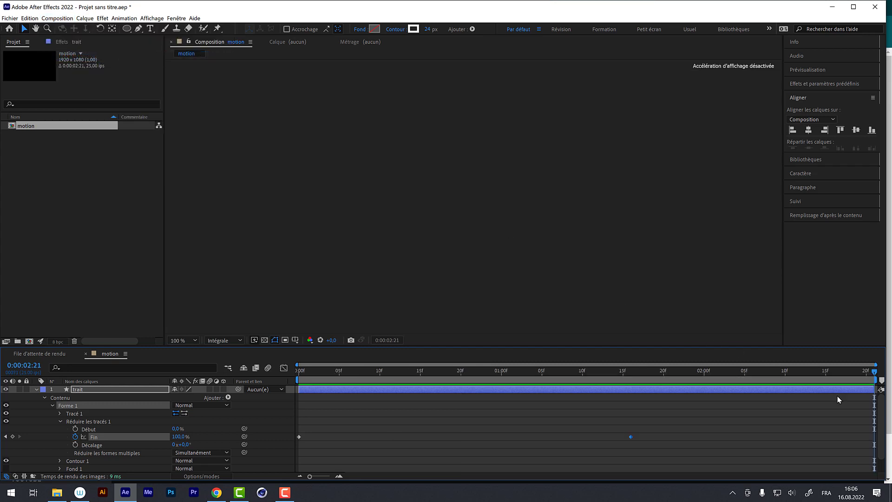
- Review the trimmed motion composition's duration in its settings and leave them as they are
left_click(57, 18)
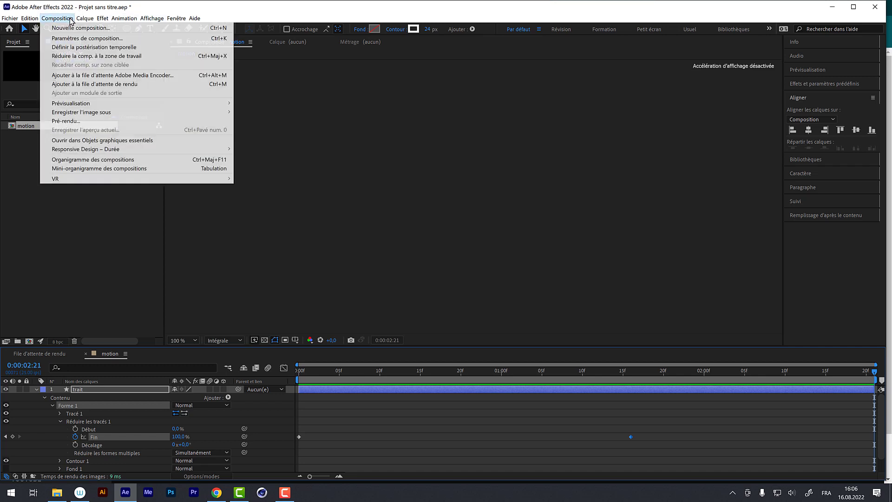
left_click(79, 38)
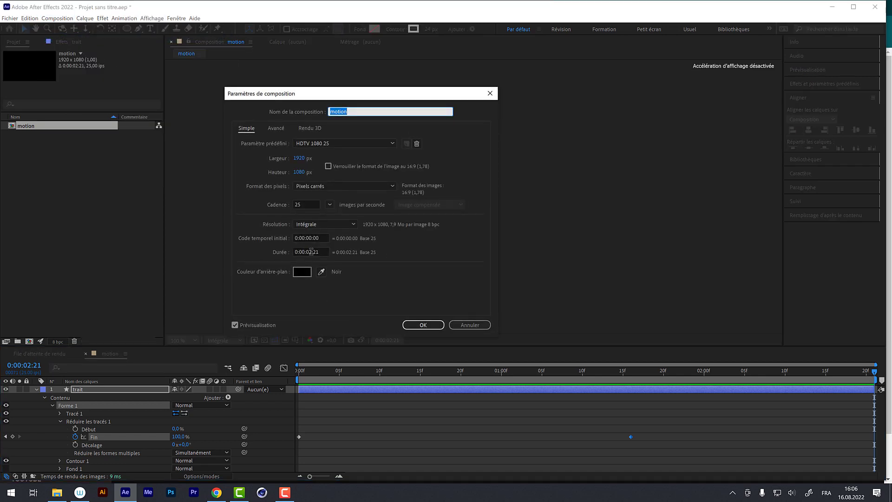
left_click(474, 326)
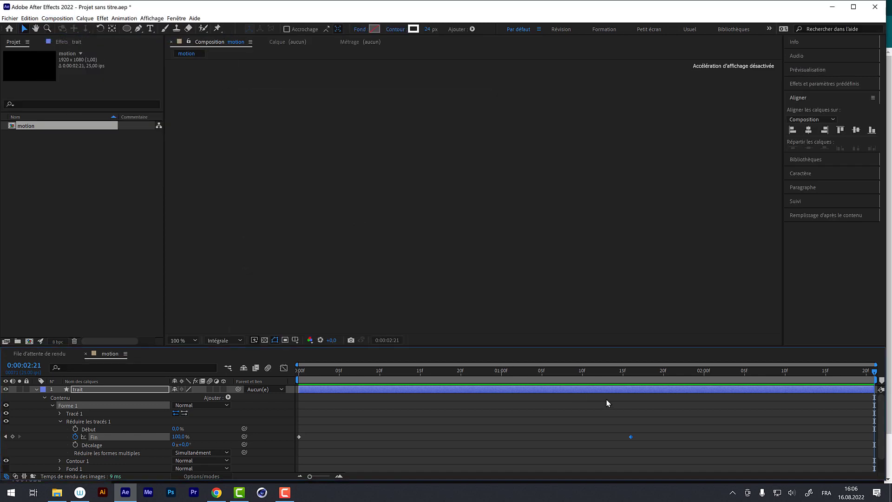
- Return to the start of the composition and move the 100% Fin keyframe earlier to 0:00:01:12
left_click(614, 372)
mouse_move(612, 370)
left_mouse_down()
mouse_move(610, 378)
mouse_move(680, 386)
mouse_move(571, 393)
mouse_move(265, 328)
left_mouse_up()
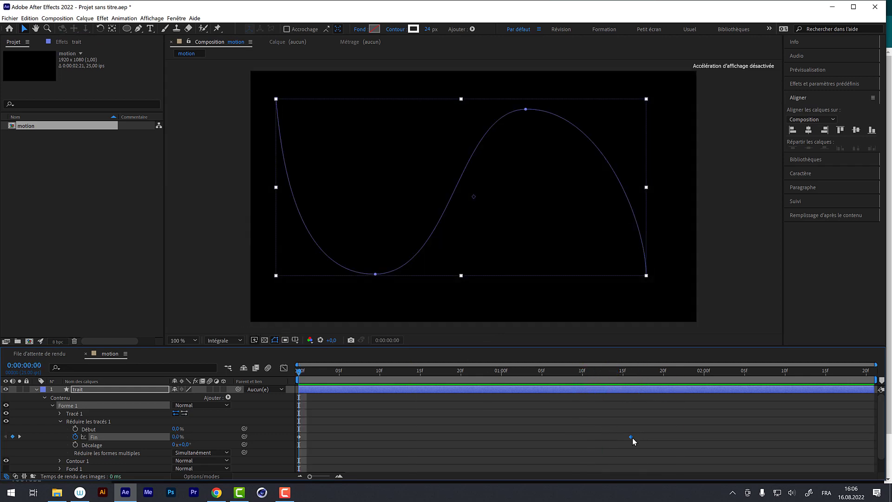
left_click_drag(632, 438, 599, 437)
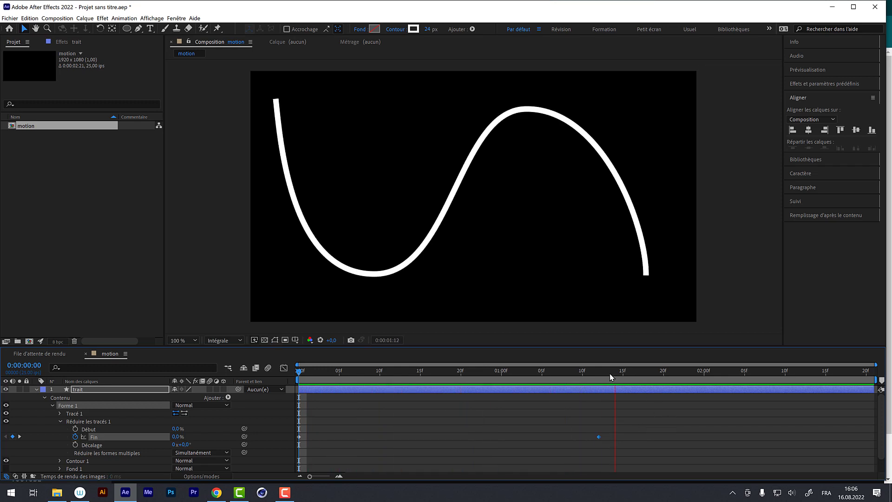
- Scrub through the animation to examine how the stroke progresses along the curve, and collapse the trait layer
mouse_move(591, 370)
left_mouse_down()
mouse_move(297, 372)
mouse_move(368, 377)
left_mouse_up()
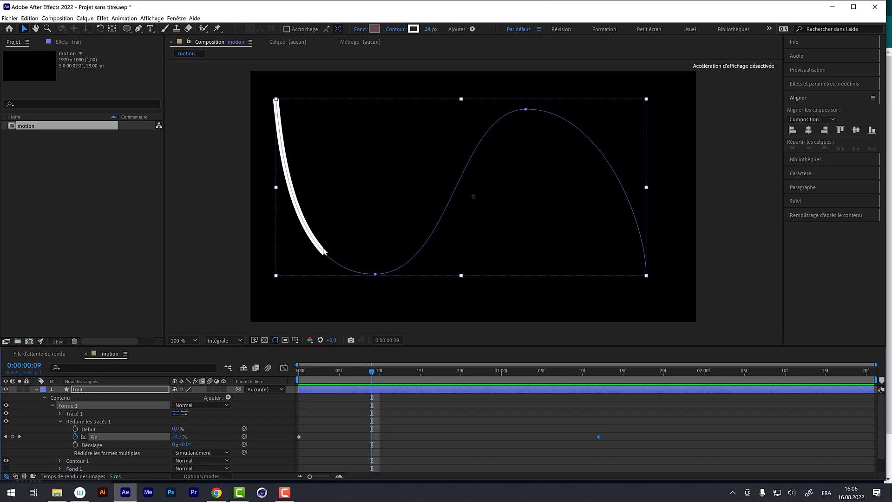
left_click(420, 371)
left_click(445, 374)
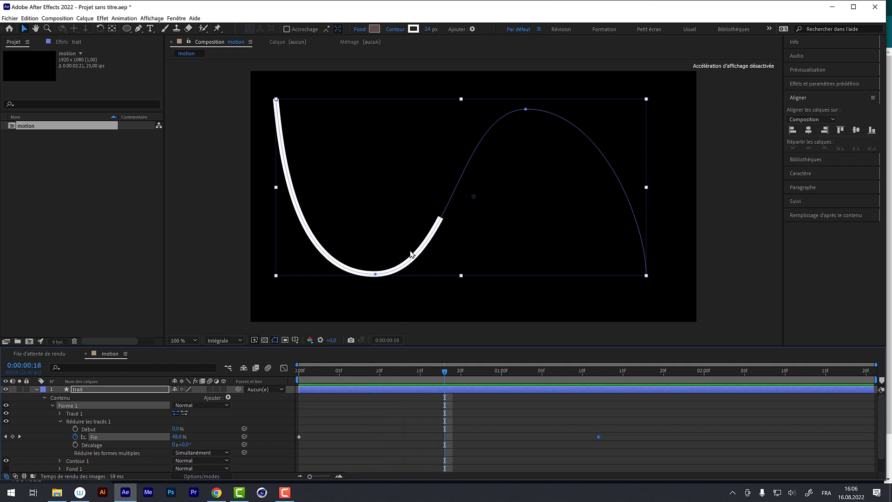
left_click_drag(483, 375, 526, 375)
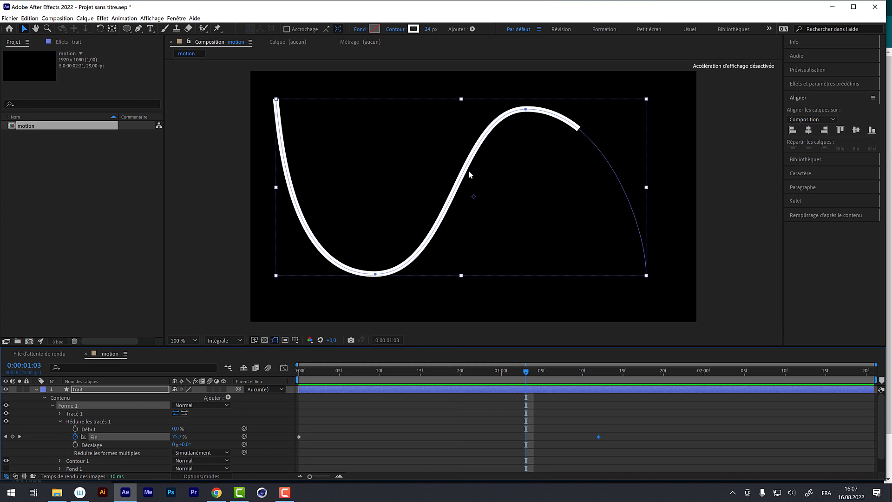
left_click(36, 390)
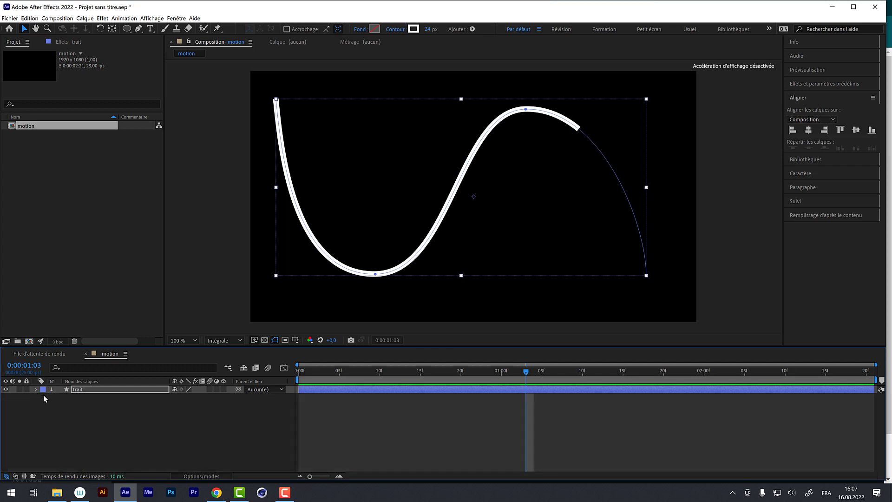
left_click(77, 389)
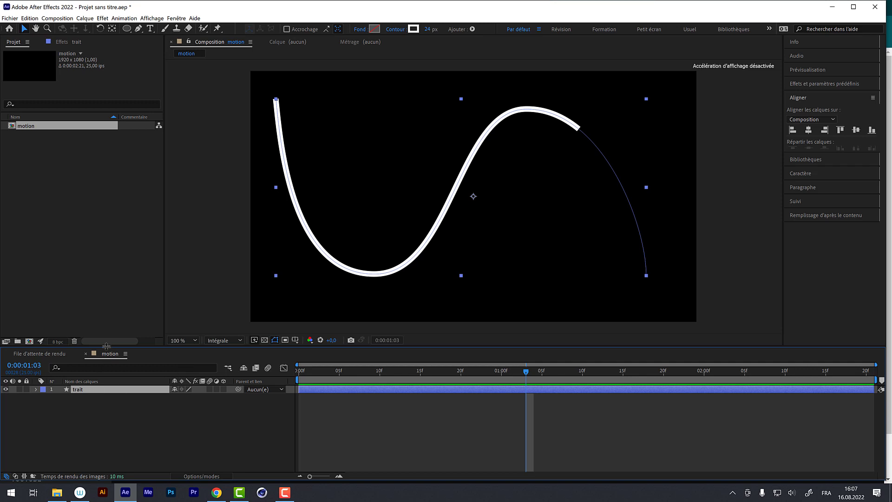
- Create a new composition of 200 × 200 px with a duration of 0:00:03:00
left_click(53, 19)
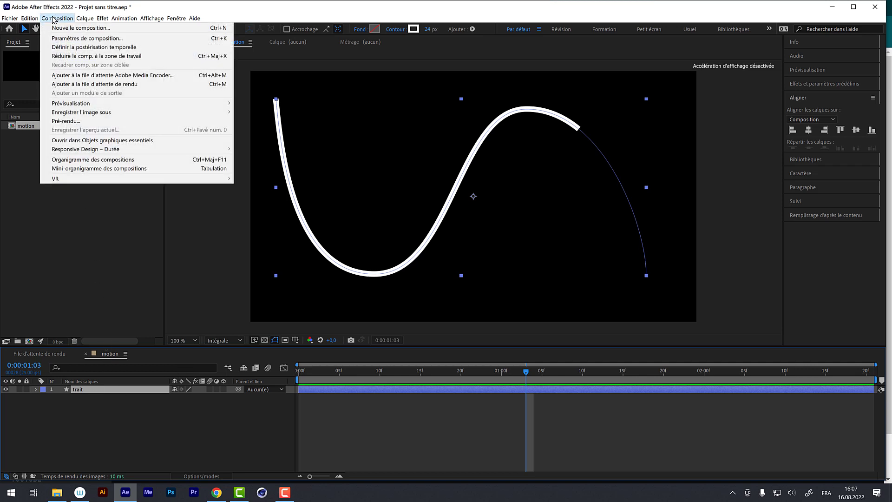
left_click(87, 38)
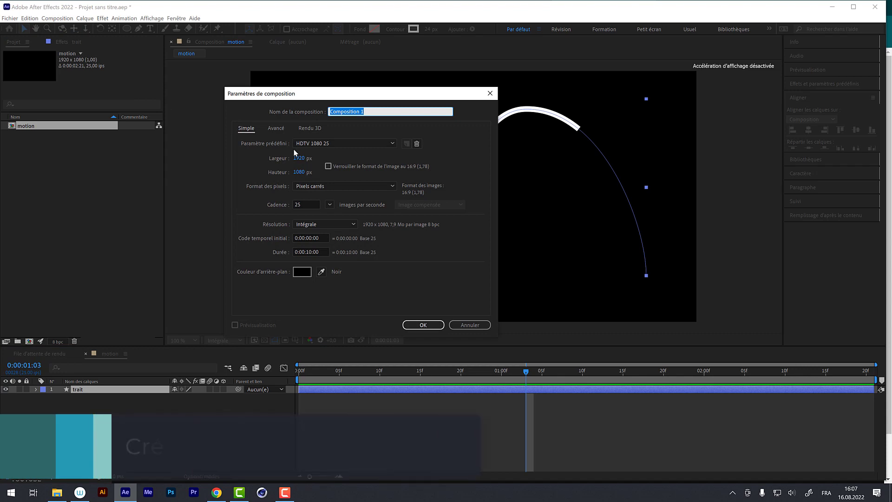
left_click(298, 158)
type("2")
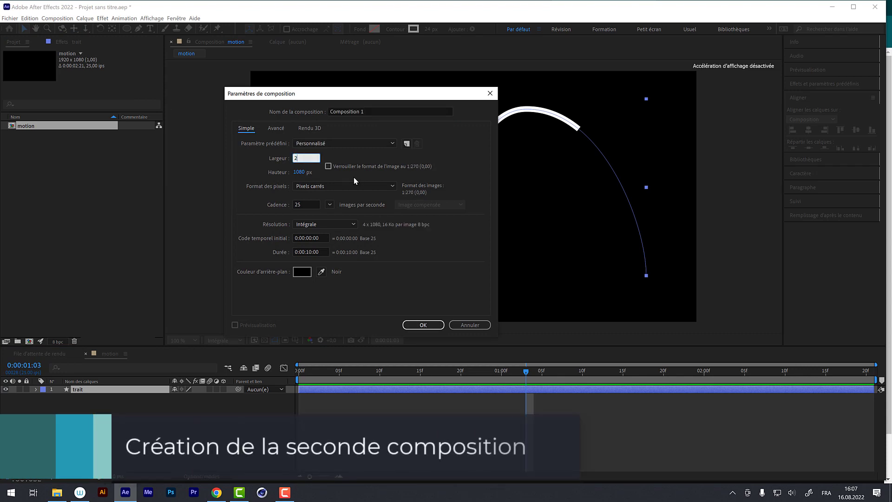
type("00")
key("Tab")
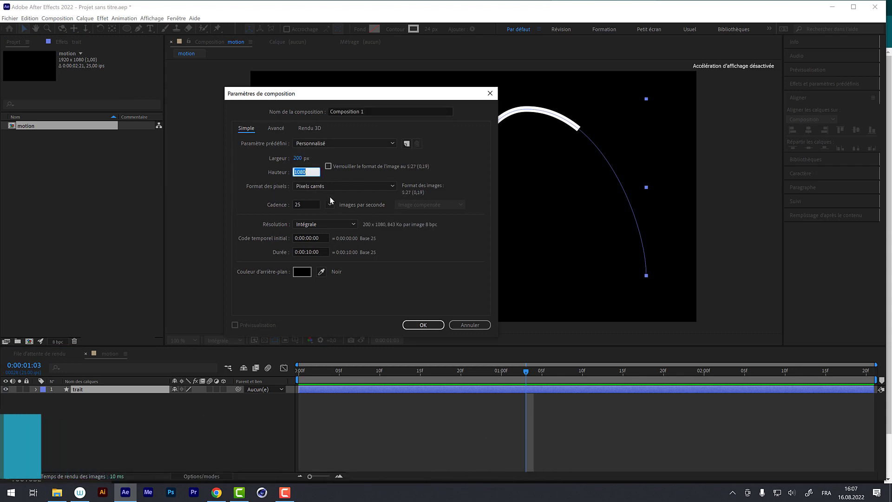
type("200")
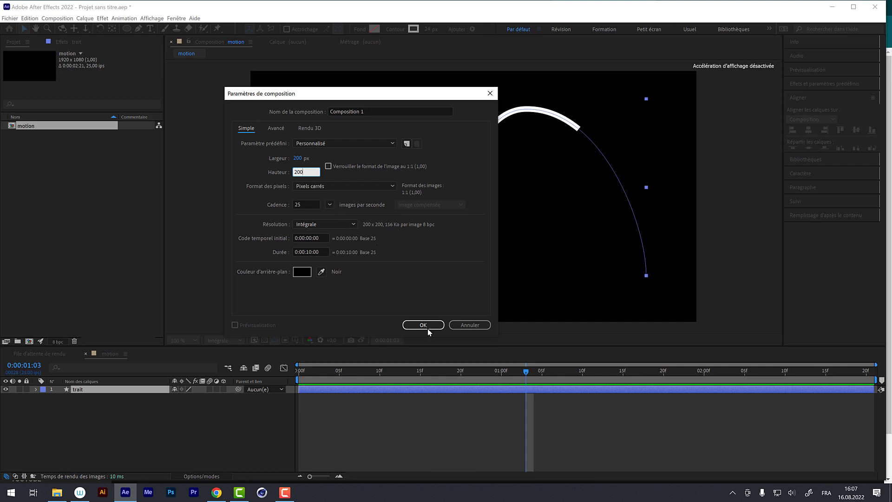
left_click(316, 252)
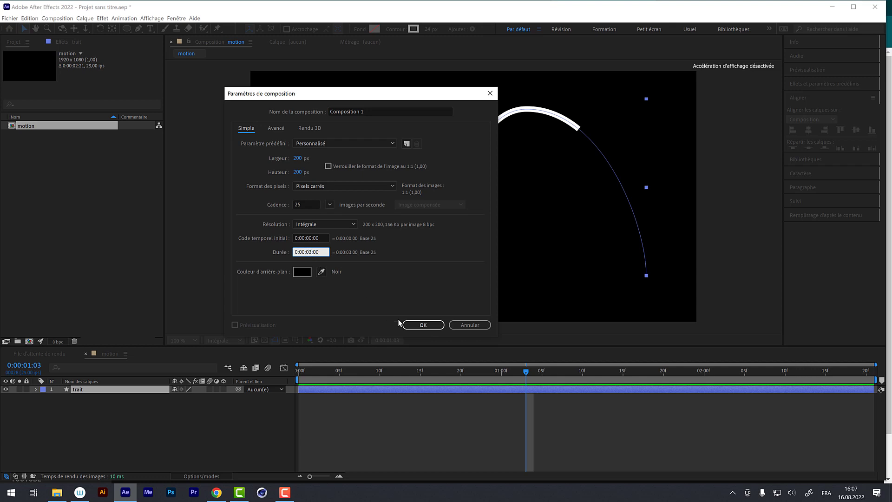
left_click(412, 327)
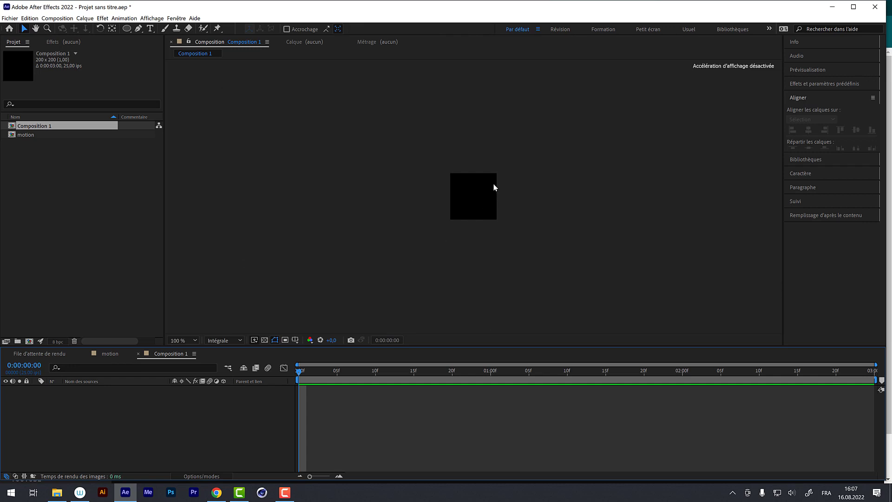
- Rename the new 200 × 200 px composition as bubble
left_click(194, 341)
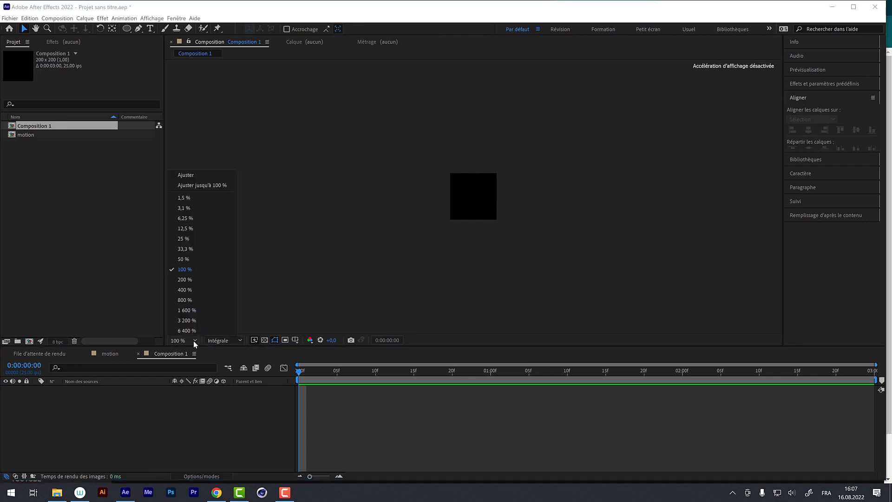
left_click(190, 285)
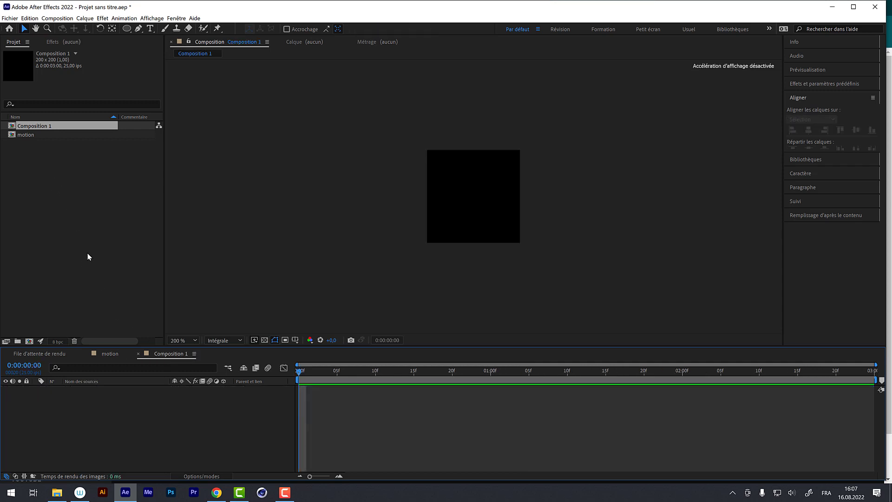
left_click(57, 19)
left_click(65, 39)
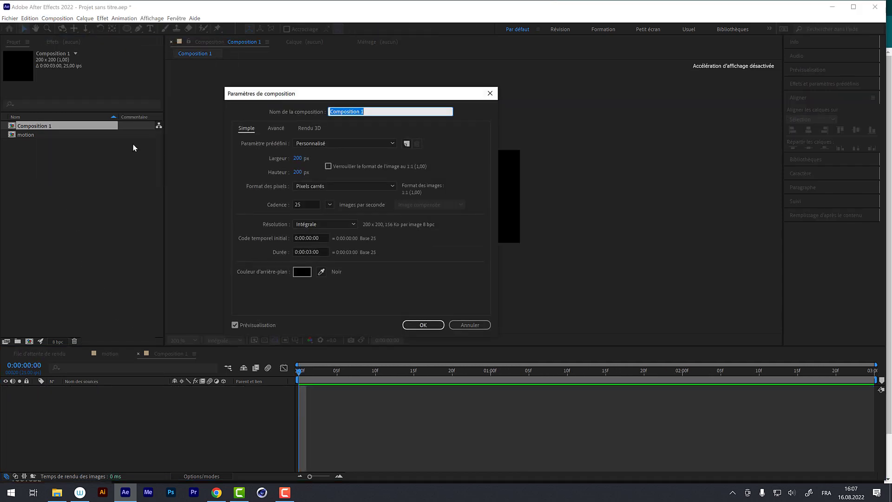
type("bubble")
left_click(423, 325)
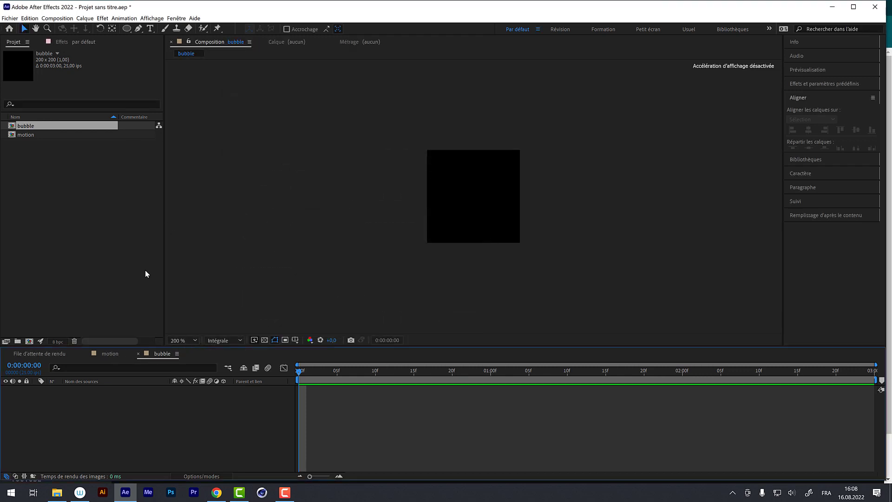
- Add a shape layer to the bubble composition and name it bubble1
left_click(85, 18)
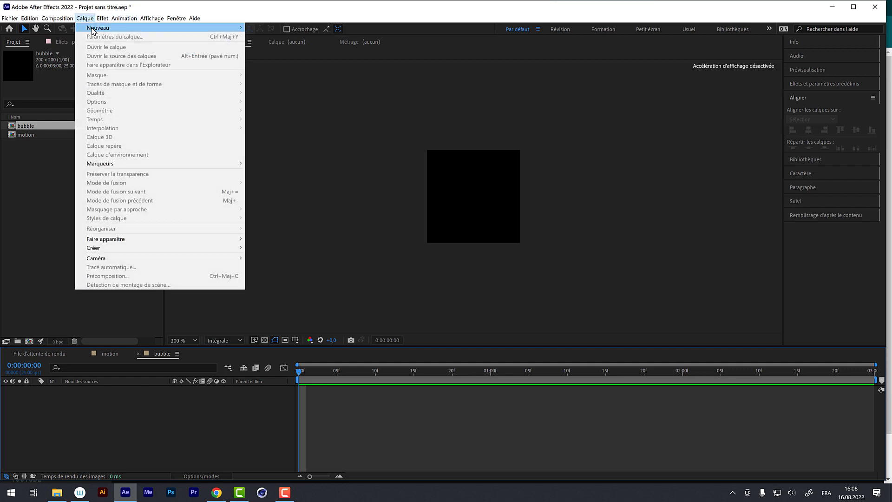
mouse_move(93, 29)
left_click(279, 72)
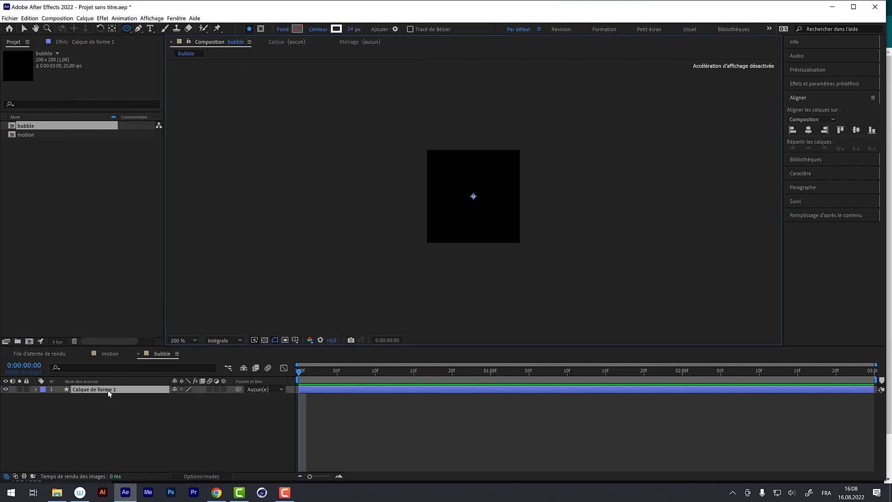
key("Return")
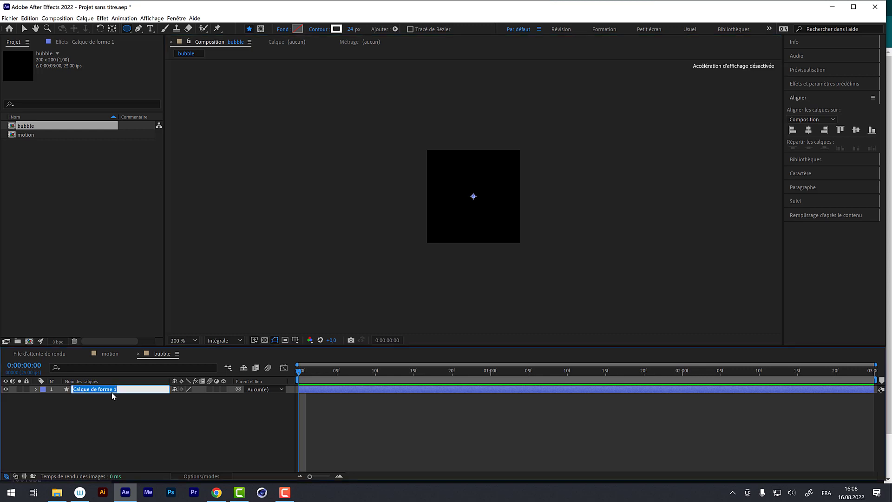
type("bubble1")
key("Return")
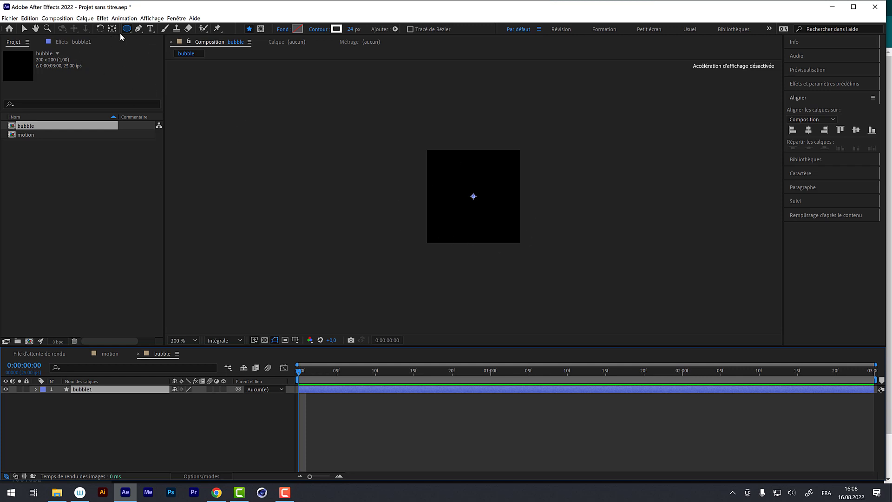
- Add an ellipse filling the whole composition to the bubble1 layer and set its stroke width to 7 px
double_click(126, 29)
key("v")
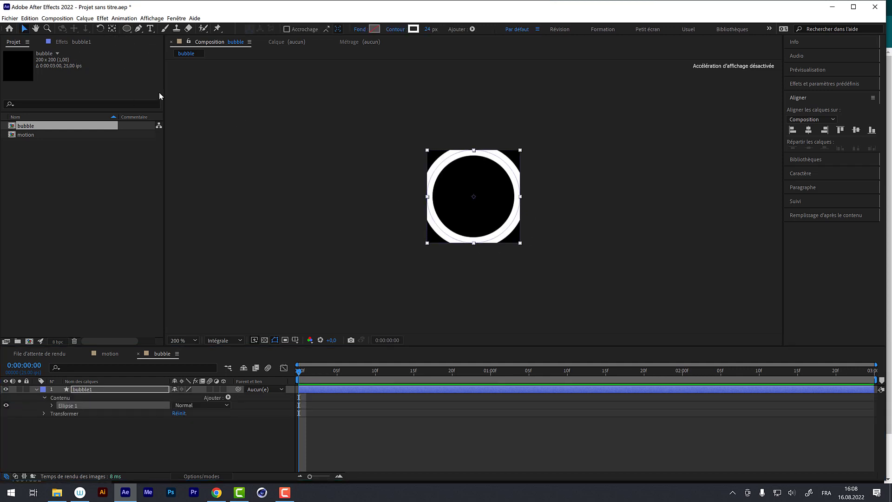
left_click(427, 29)
type("7")
key("Return")
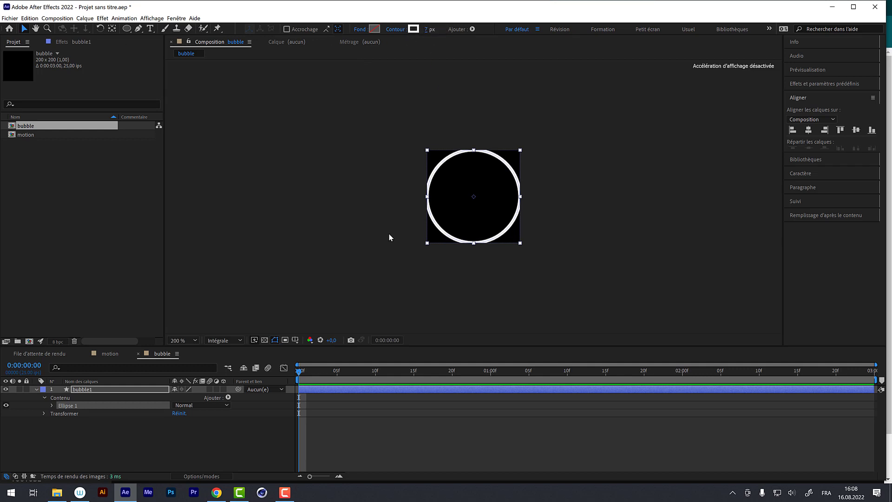
- Reduce the size of the bubble1 layer's ellipse path to 188 × 188
left_click(52, 405)
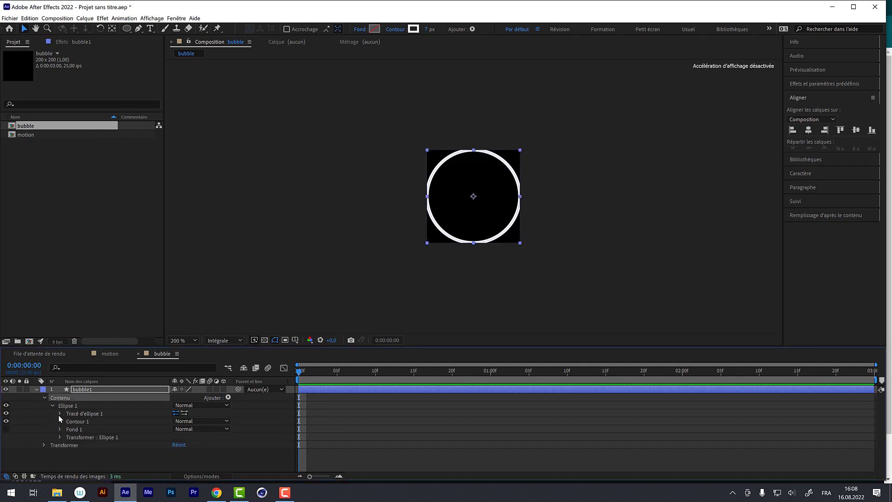
left_click(60, 414)
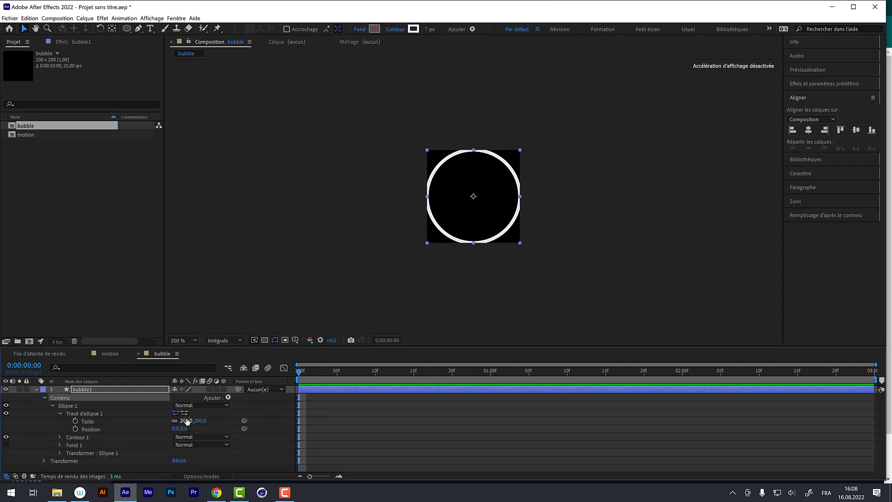
left_click(184, 419)
left_click_drag(181, 418, 179, 420)
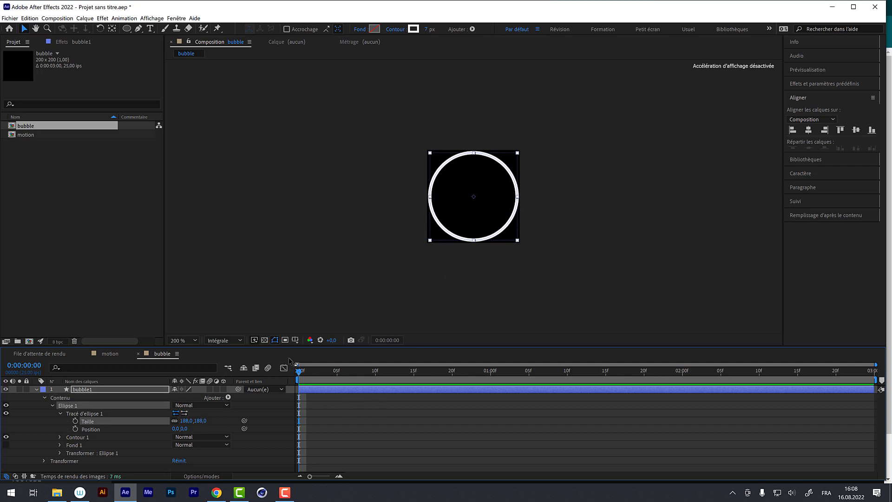
- Keyframe the ellipse path's size from 0 at the start of the composition to 188 at 0:00:01:00
left_click_drag(307, 376, 488, 403)
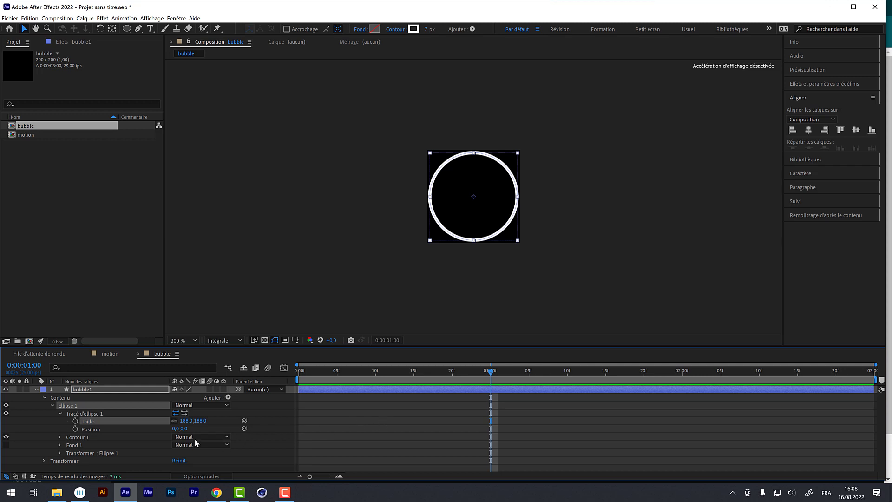
left_click(75, 420)
key("Home")
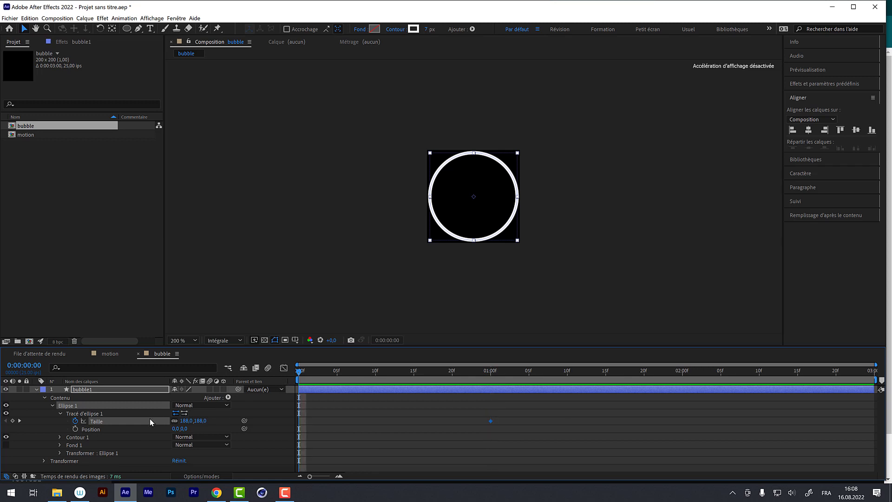
left_click_drag(185, 422, 185, 423)
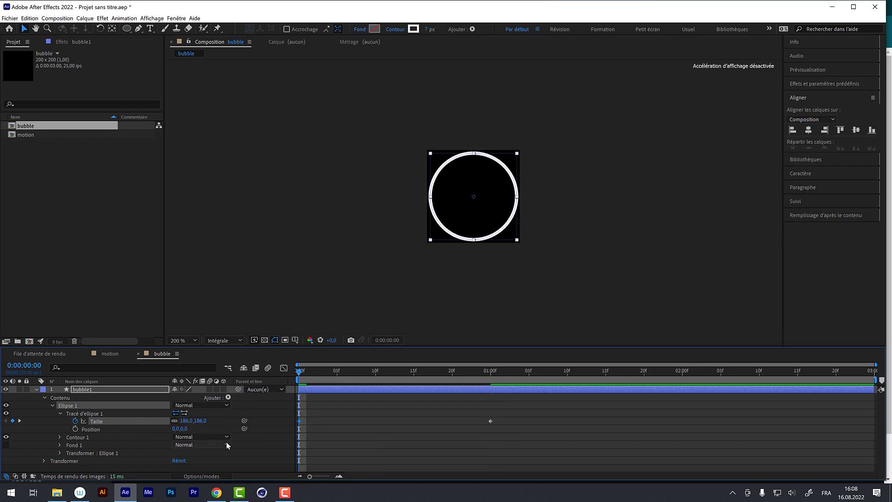
left_click(184, 422)
type("0")
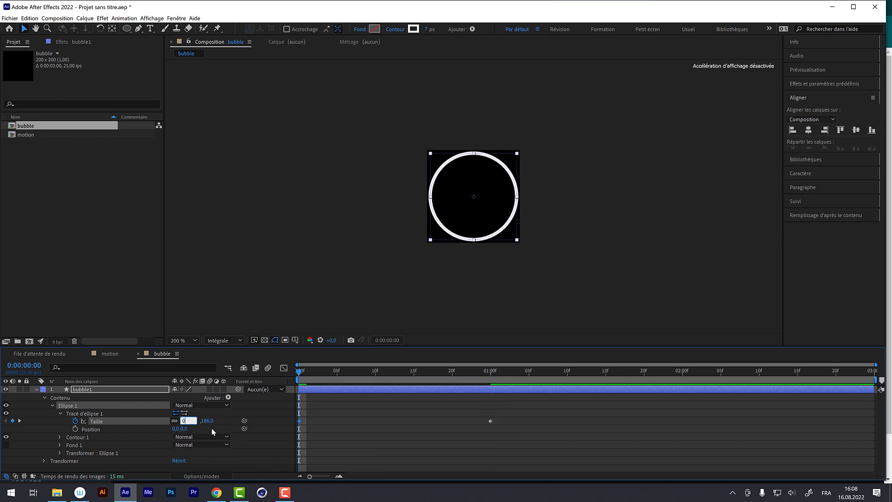
key("Return")
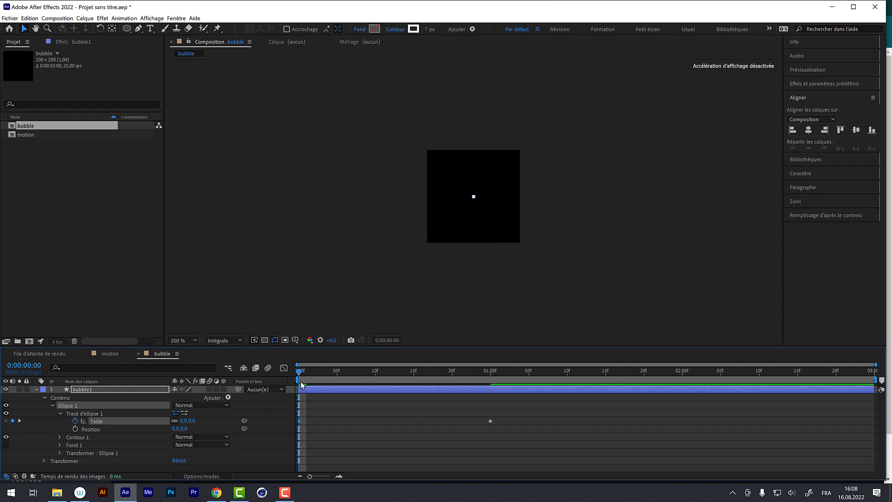
- Keyframe the bubble1 layer's opacity from 100 % at 0:00:00:15 to 0 % at 0:00:01:00
left_click_drag(300, 371, 489, 445)
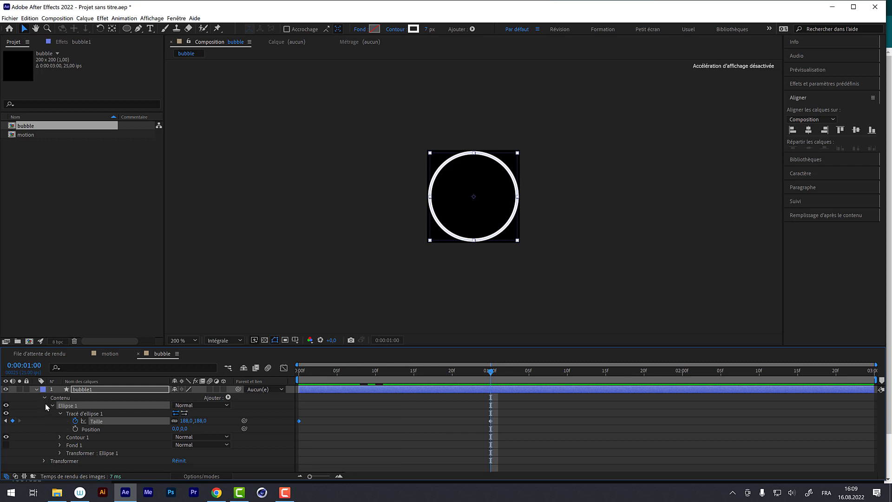
left_click(44, 461)
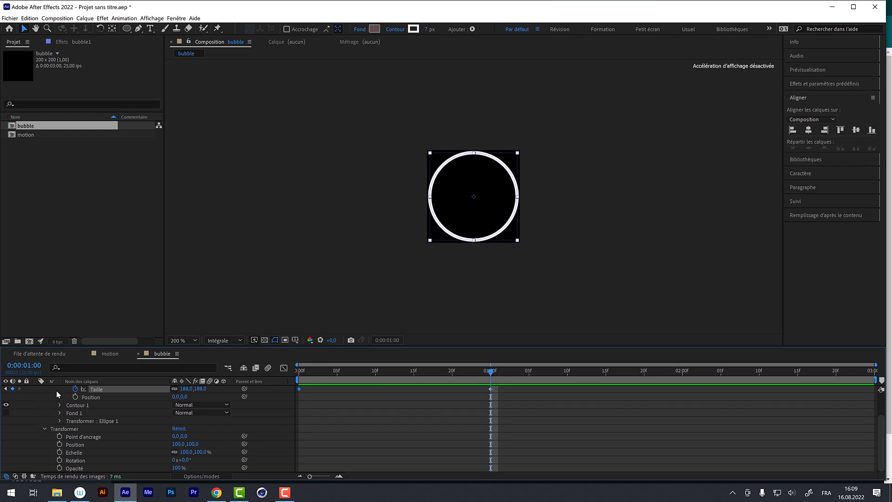
left_click(60, 468)
left_click_drag(177, 468, 111, 475)
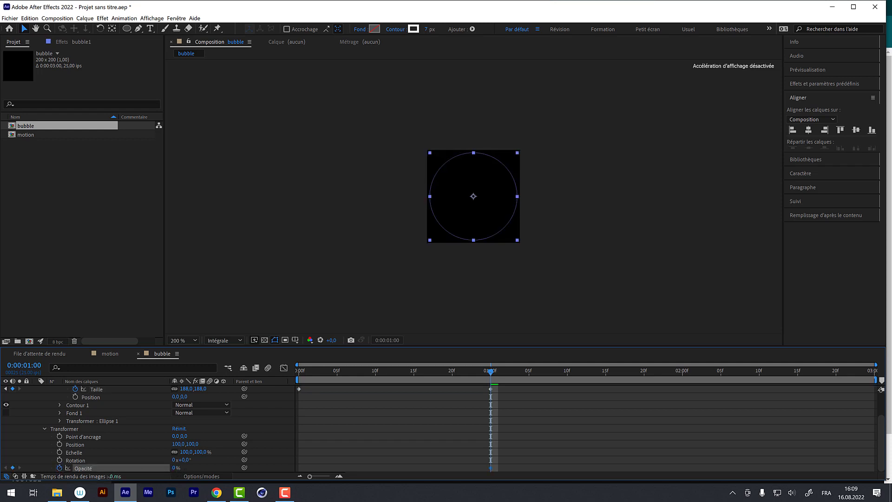
left_click_drag(491, 376, 410, 383)
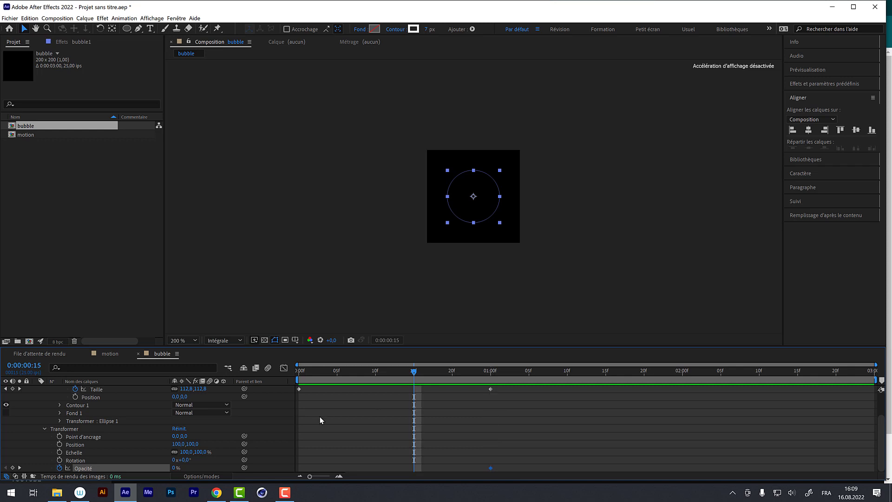
left_click_drag(176, 468, 264, 480)
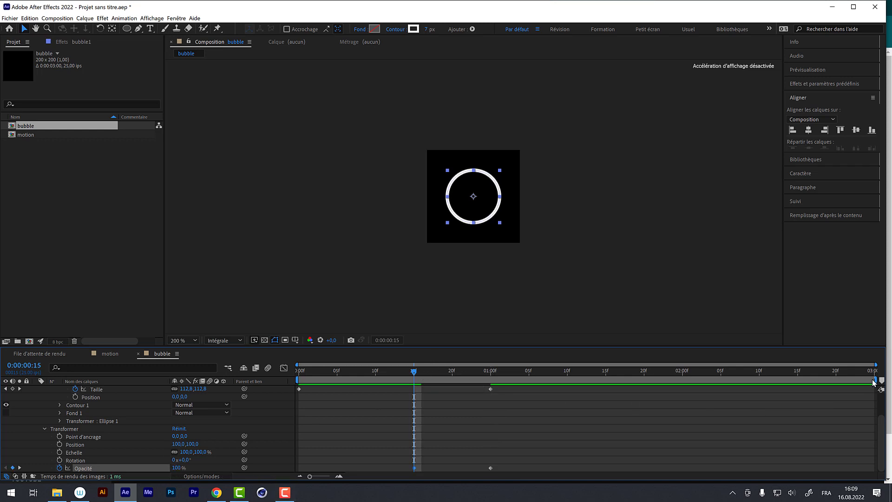
- Shorten the work area to end at about 0:00:01:17 and preview the fading circle animation
left_click_drag(877, 380, 563, 314)
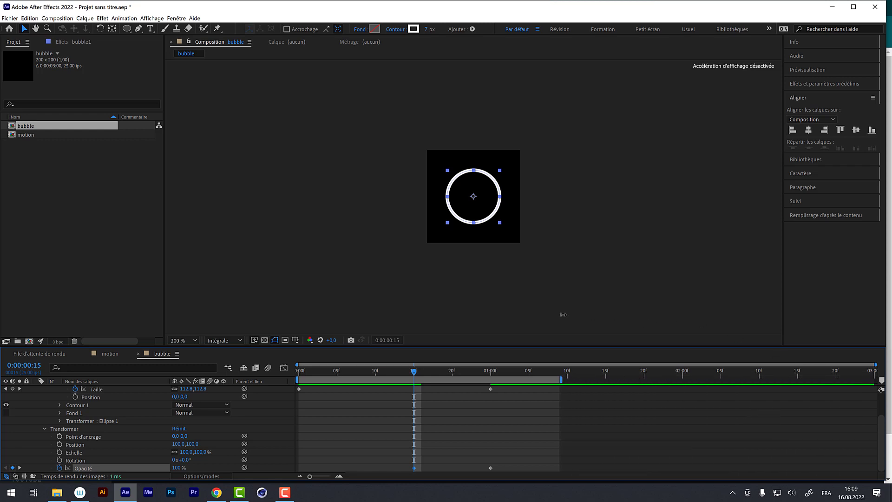
key("space")
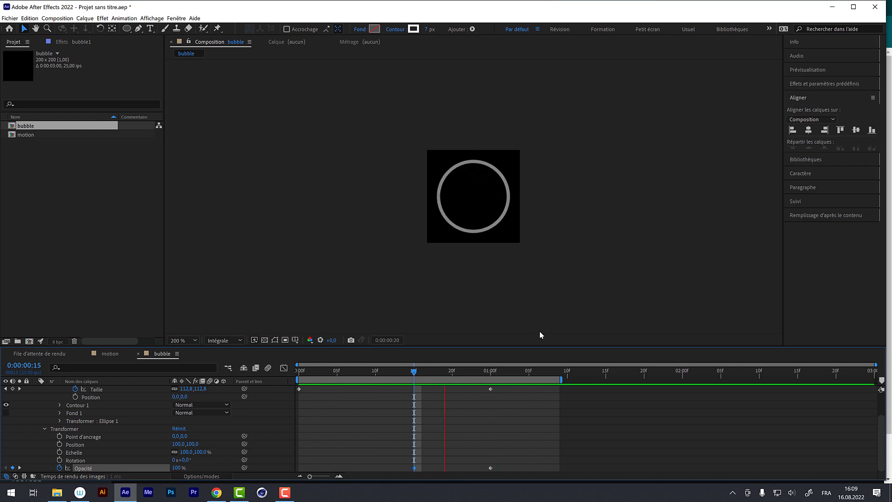
left_click_drag(545, 370, 522, 397)
left_click_drag(566, 378, 623, 385)
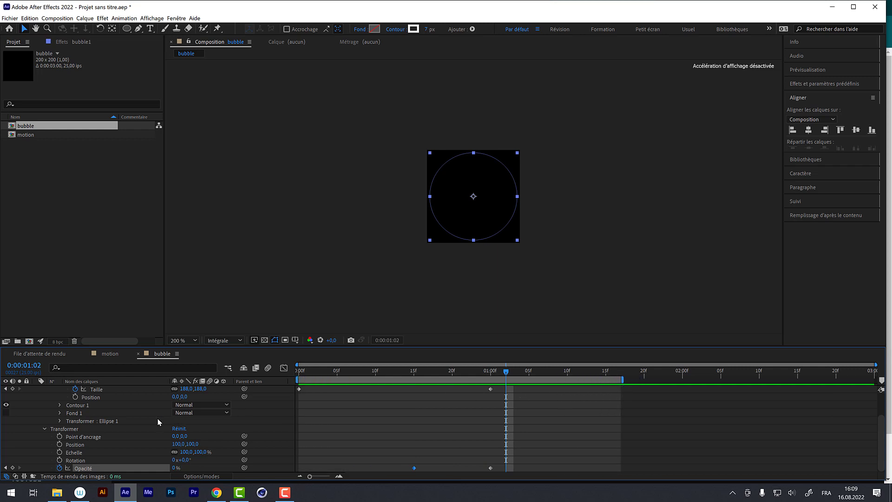
- Duplicate the bubble1 layer, shift the copy to start at frame 4, and preview the result from the beginning
scroll(72, 396, "up", 3)
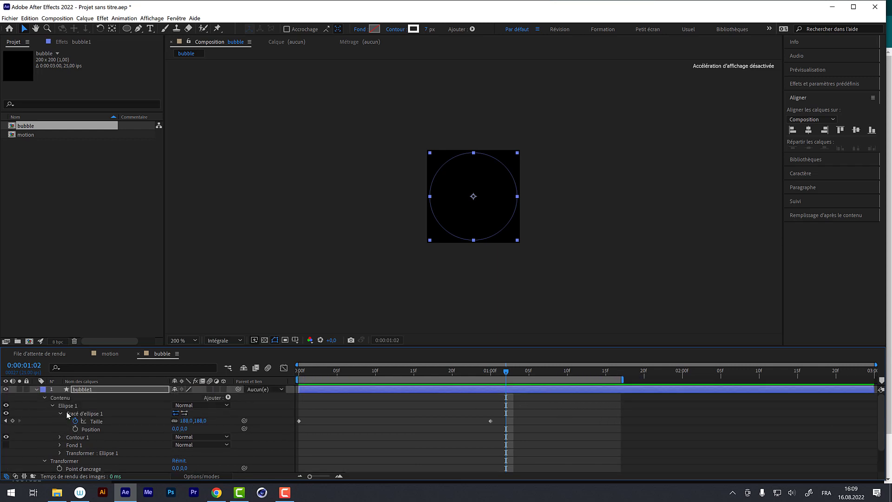
left_click(37, 390)
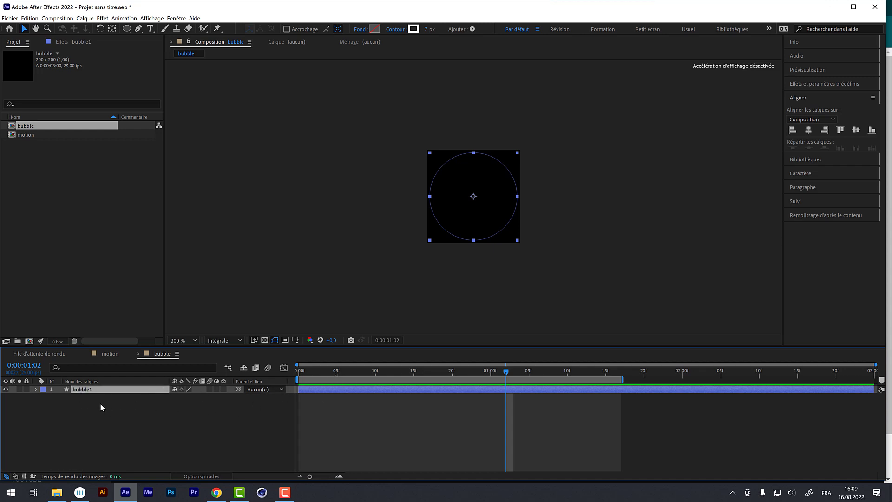
key("ctrl+d")
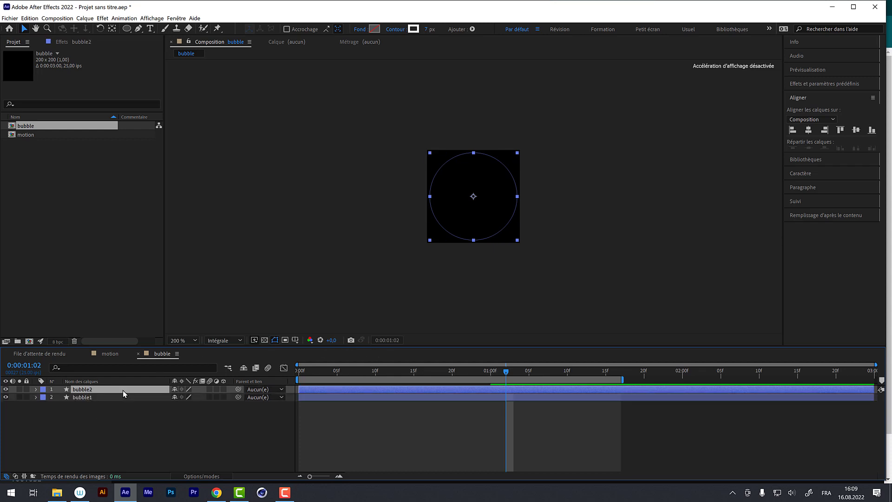
mouse_move(342, 373)
left_mouse_down()
mouse_move(325, 372)
mouse_move(461, 384)
mouse_move(348, 389)
left_mouse_up()
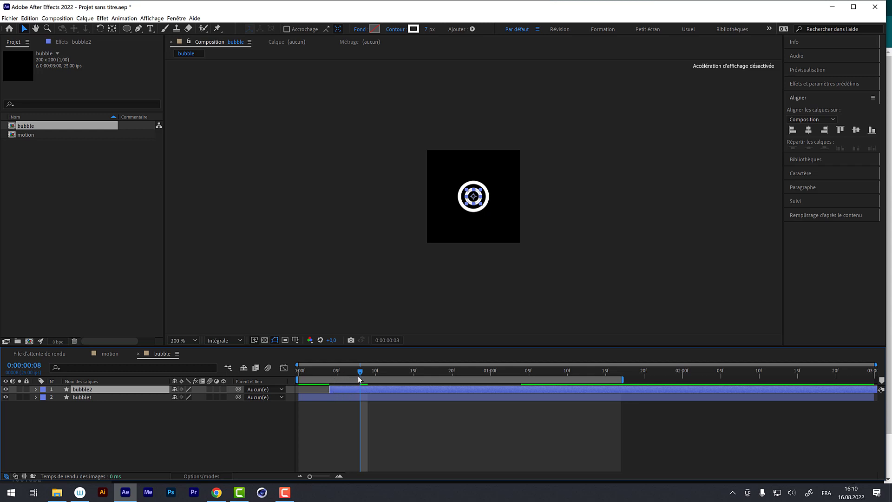
left_click_drag(360, 372, 285, 381)
key("space")
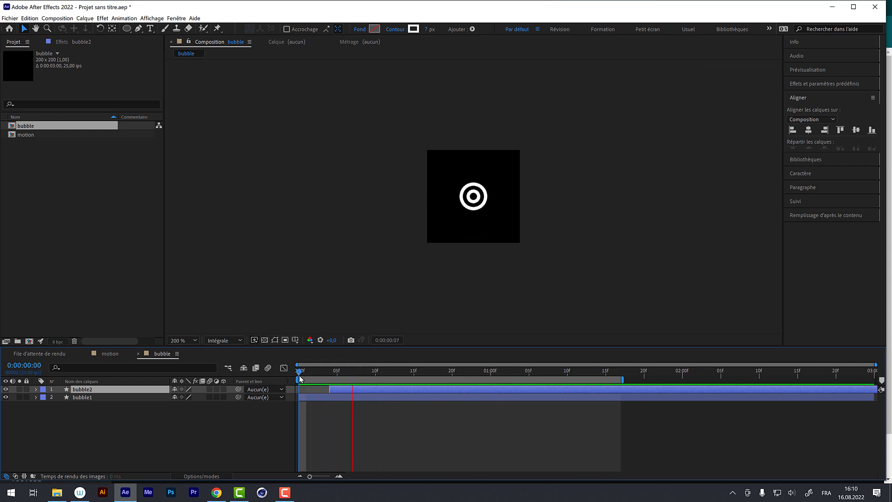
- Preview bubble2 with a start around frame 18, and settle its start at frame 5
key("space")
left_click_drag(352, 390, 457, 390)
key("space")
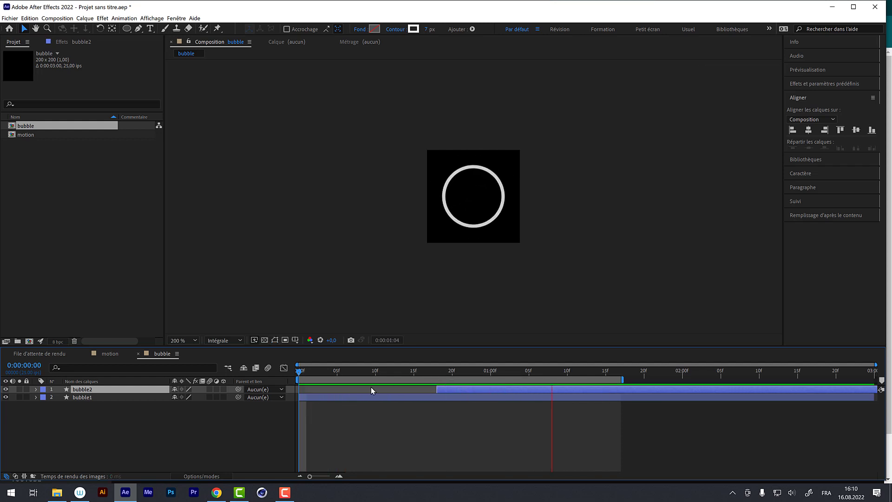
left_click_drag(440, 390, 343, 391)
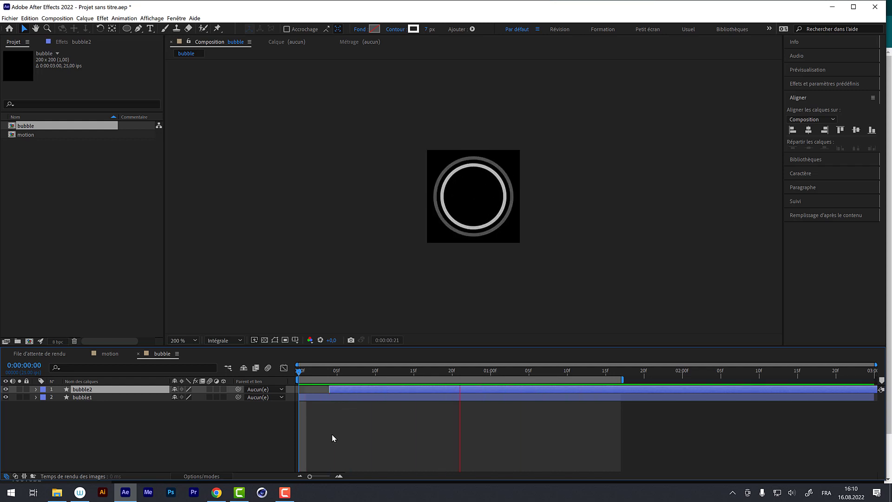
left_click_drag(345, 390, 352, 392)
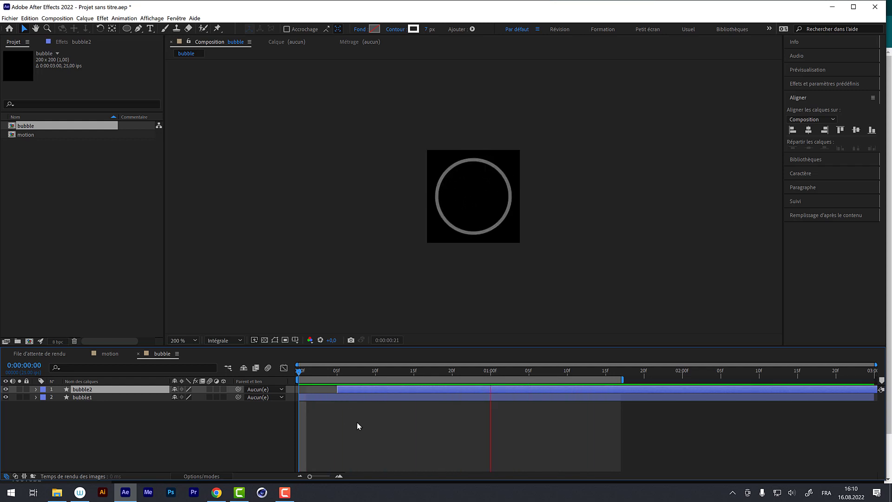
- Duplicate the bubble2 layer twice and stagger the copies, starting bubble3 at frame 10 and bubble4 at about frame 16
left_click(104, 398)
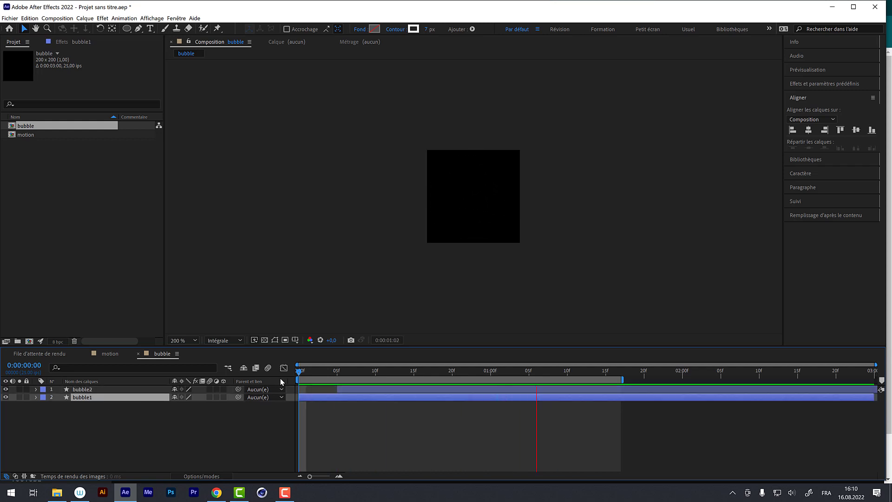
left_click(102, 391)
key("ctrl+d")
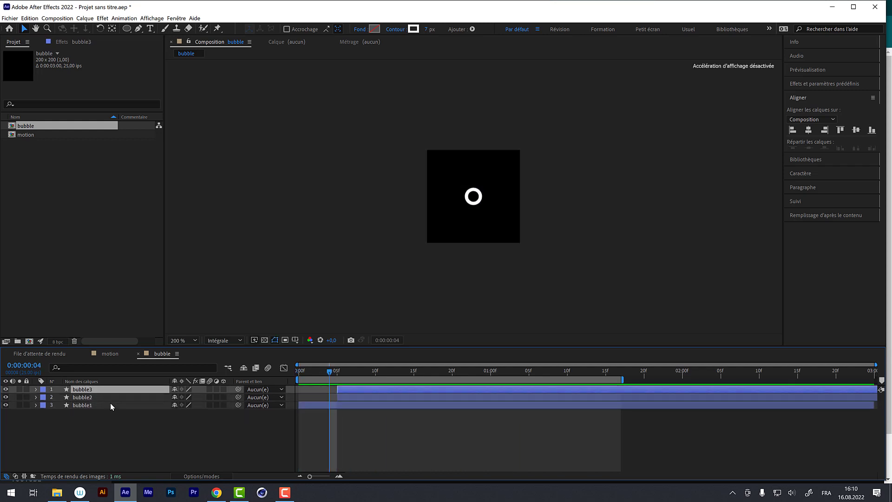
key("ctrl+d")
left_click_drag(365, 401, 470, 391)
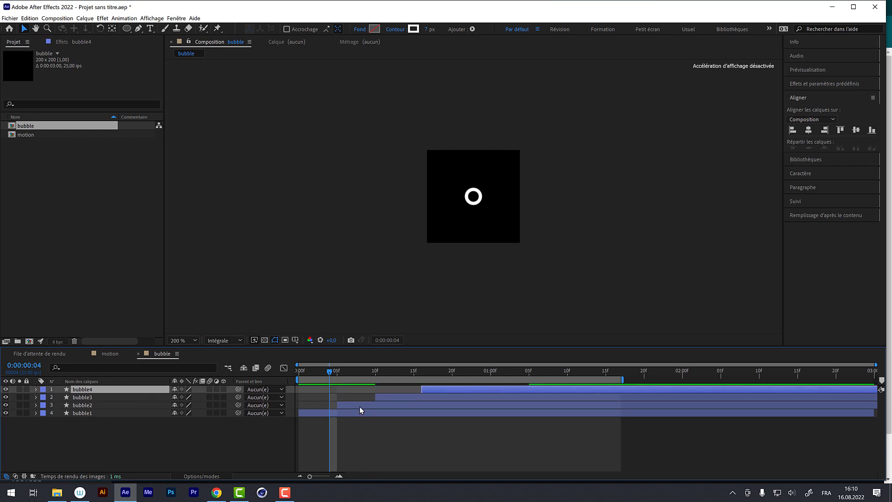
- Play and scrub through the staggered bubble animation, and check the motion composition
left_click_drag(324, 375, 289, 380)
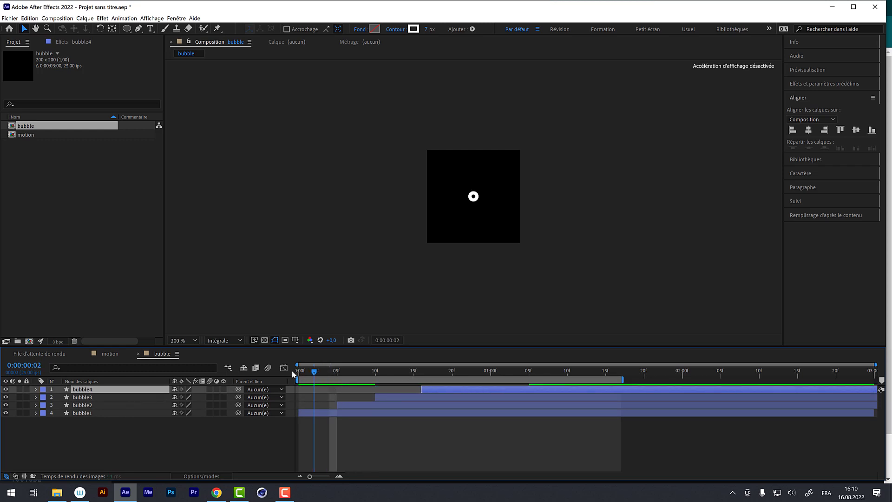
key("space")
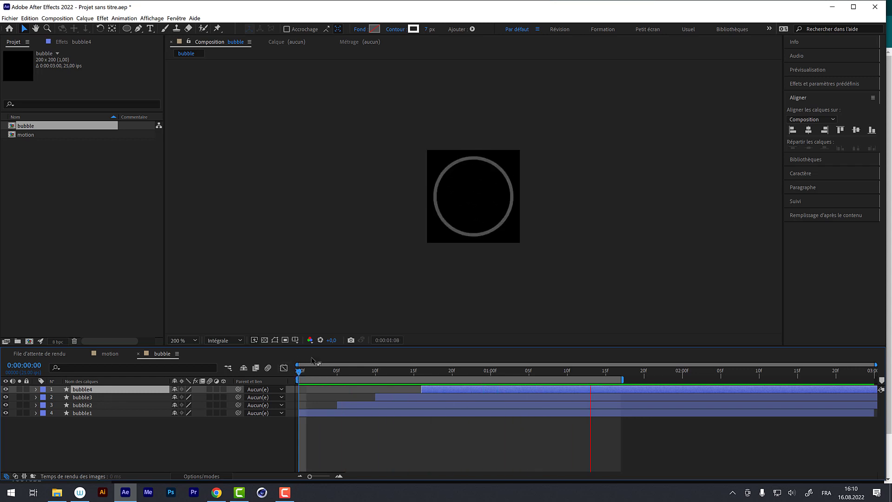
left_click(296, 375)
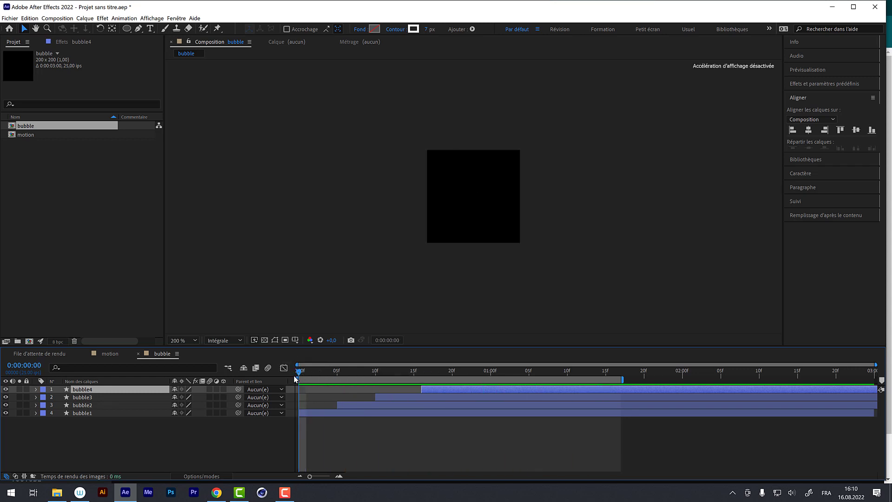
left_click_drag(295, 375, 484, 373)
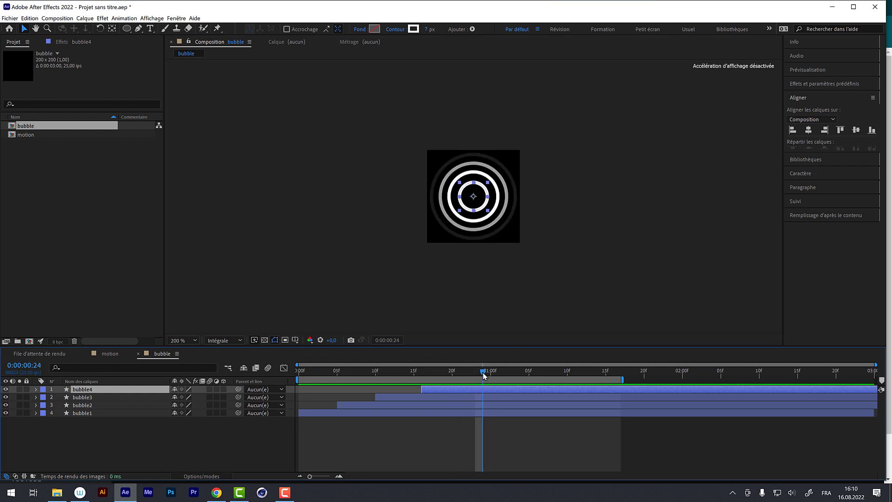
left_click(108, 353)
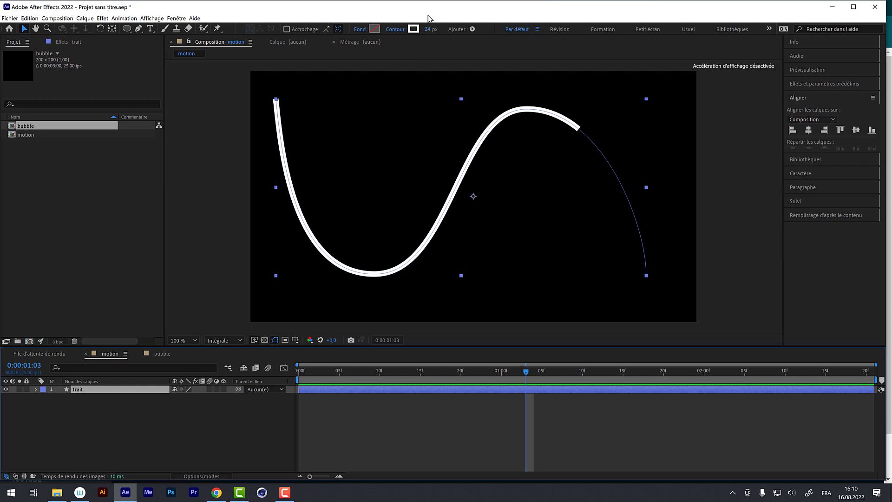
- Return to the bubble composition and add a new shape layer to it
left_click(162, 354)
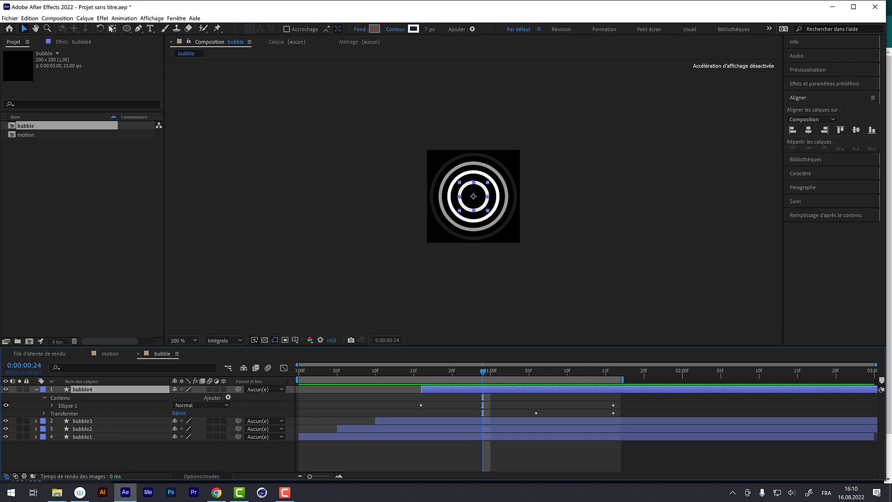
left_click(85, 19)
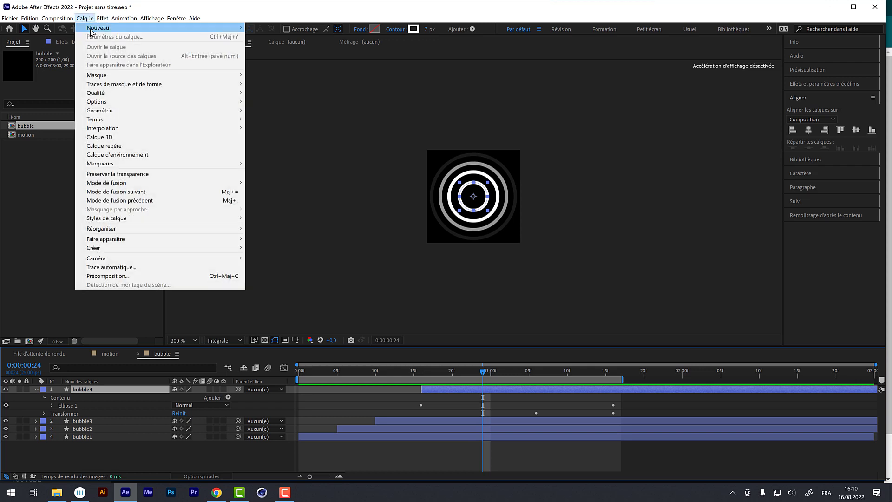
mouse_move(92, 30)
left_click(267, 72)
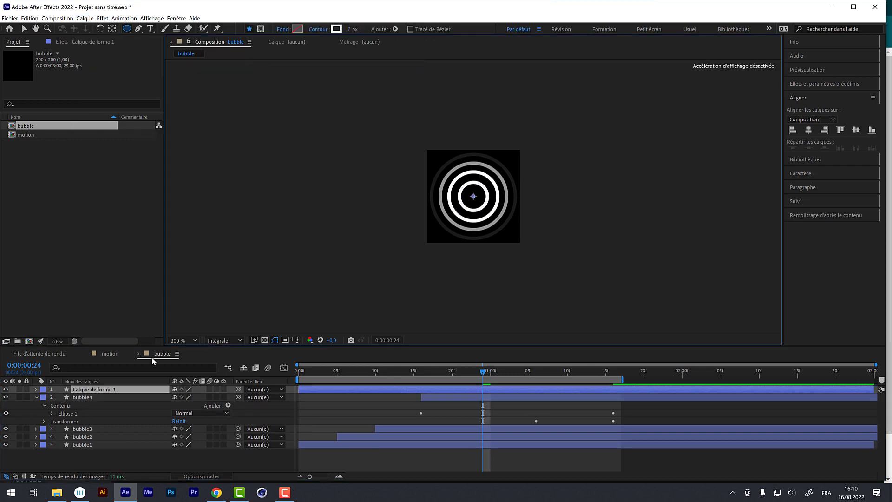
- Rename the new shape layer bubbleFin and add an ellipse to it that fills the composition
key("Return")
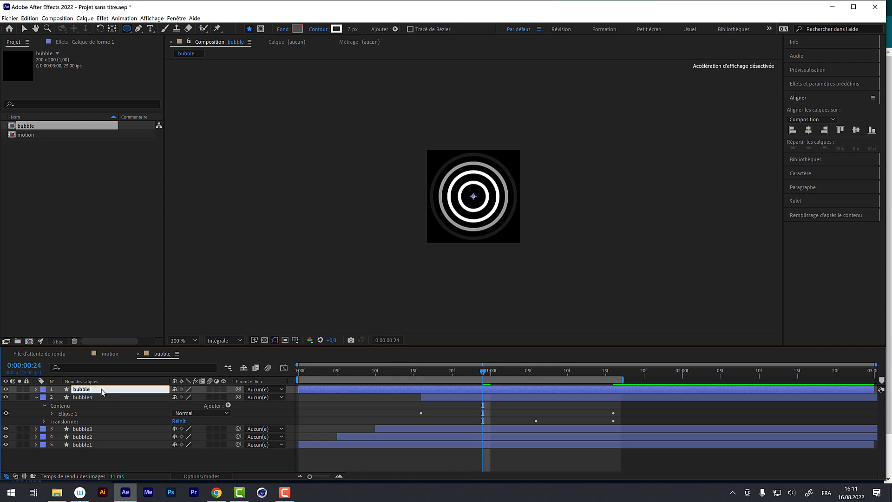
key("Return")
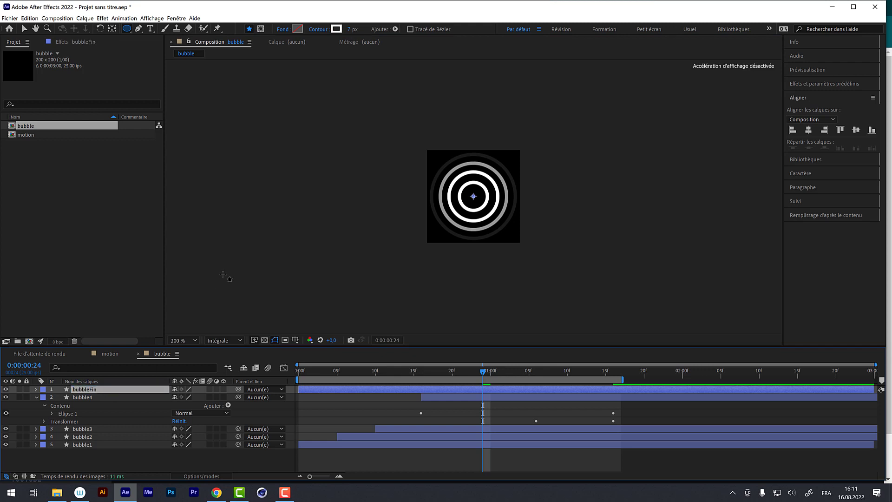
left_click_drag(530, 373, 621, 375)
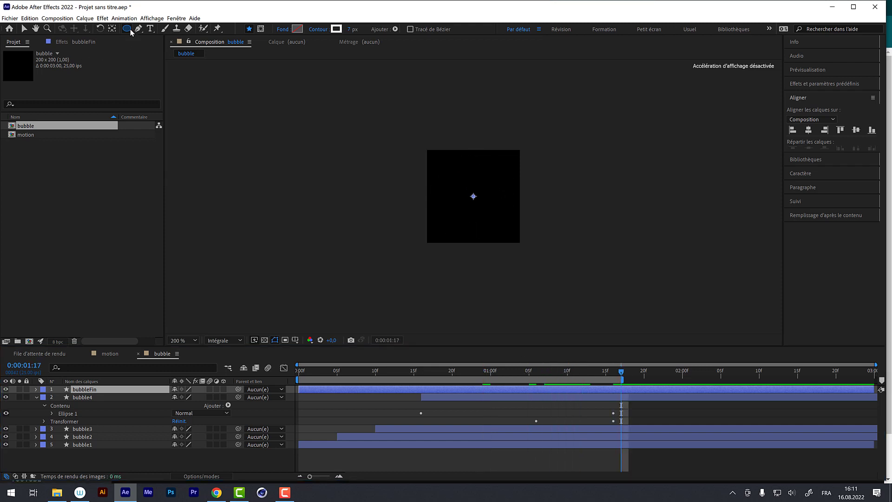
double_click(127, 28)
key("v")
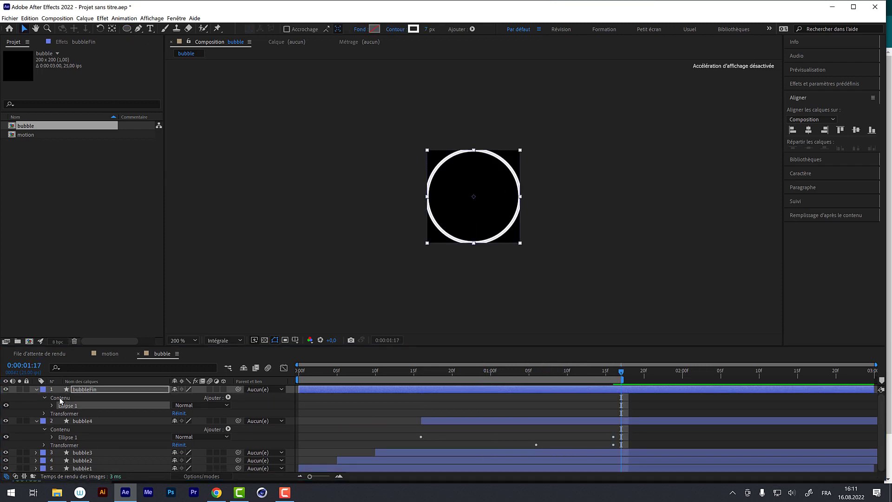
- Set the bubbleFin ellipse's stroke width to 24 px and reduce its size to 171 × 171
left_click(51, 405)
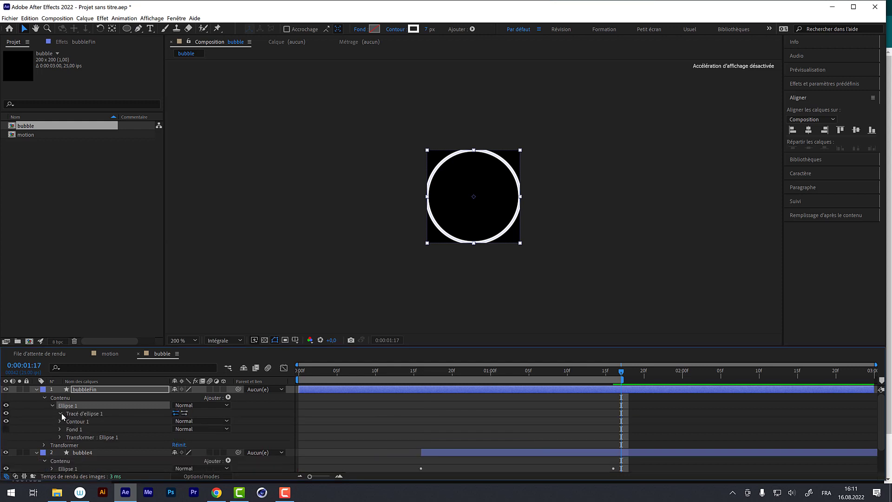
left_click(59, 414)
left_click_drag(187, 420, 182, 421)
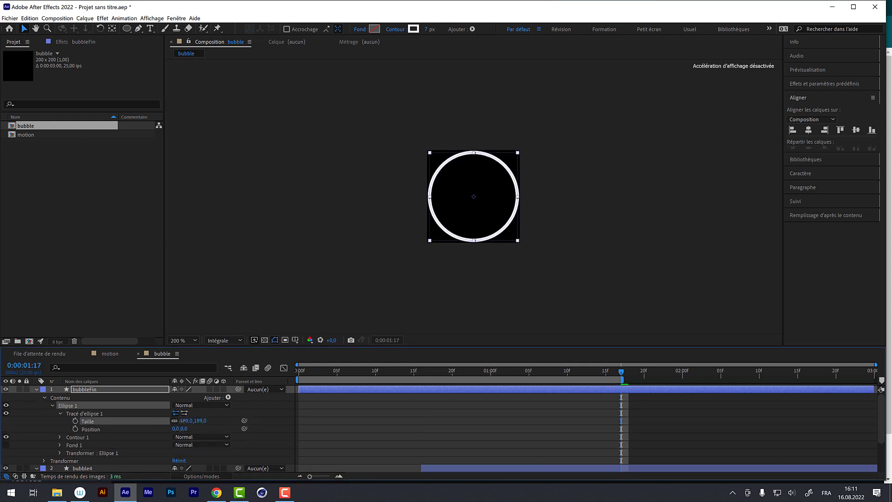
left_click(425, 30)
type("24")
key("Return")
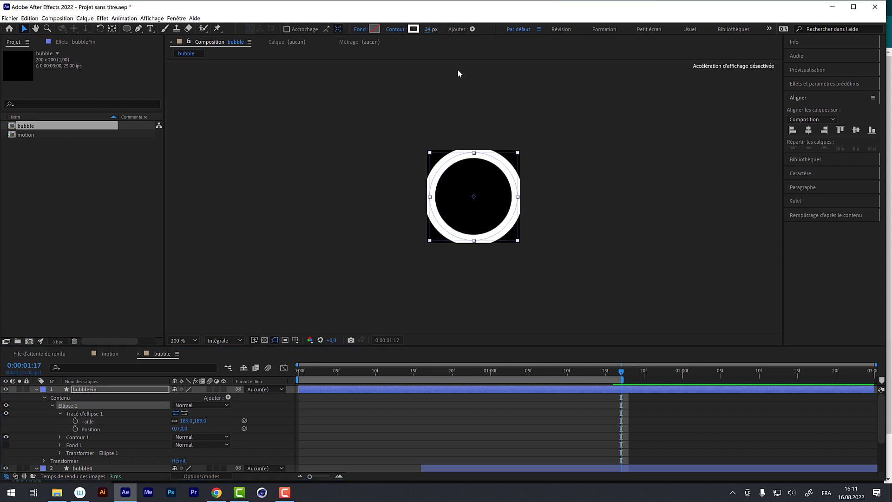
left_click_drag(186, 421, 175, 421)
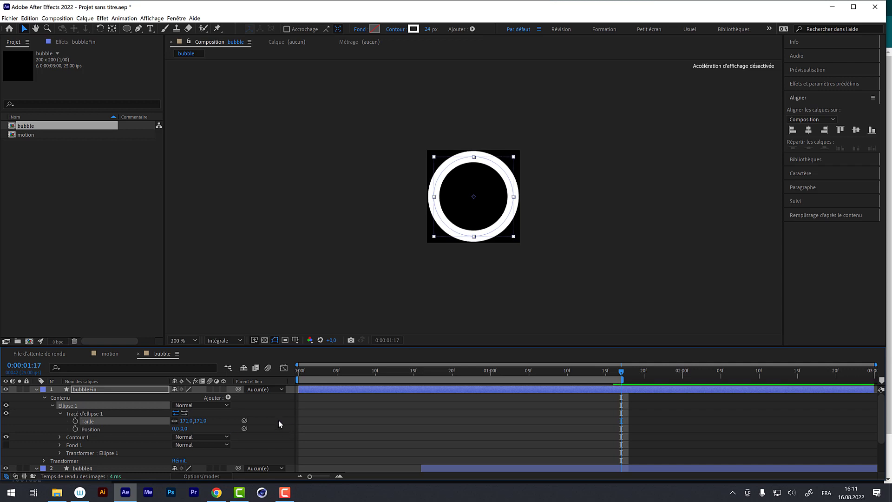
- Shift the bubbleFin layer in time so that it starts at 0:00:00:23, and place the playhead on its start
left_click(37, 389)
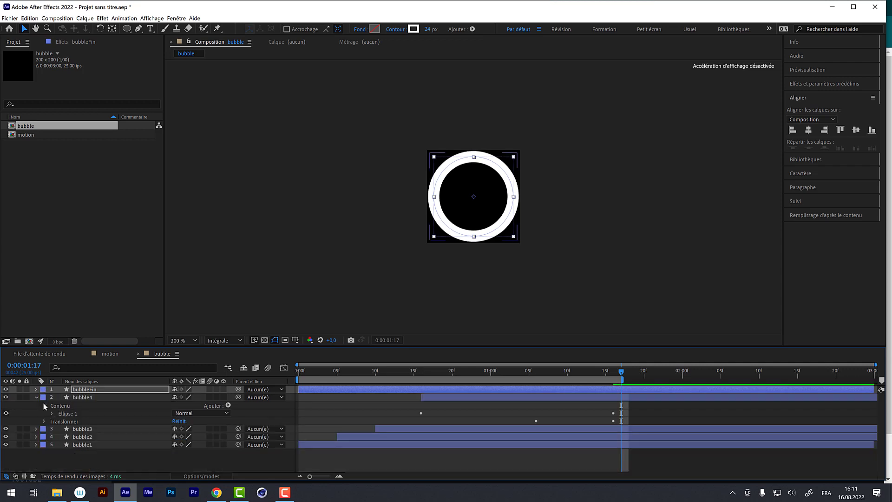
left_click_drag(439, 374, 582, 372)
mouse_move(635, 363)
left_mouse_down()
mouse_move(644, 370)
mouse_move(631, 368)
left_mouse_up()
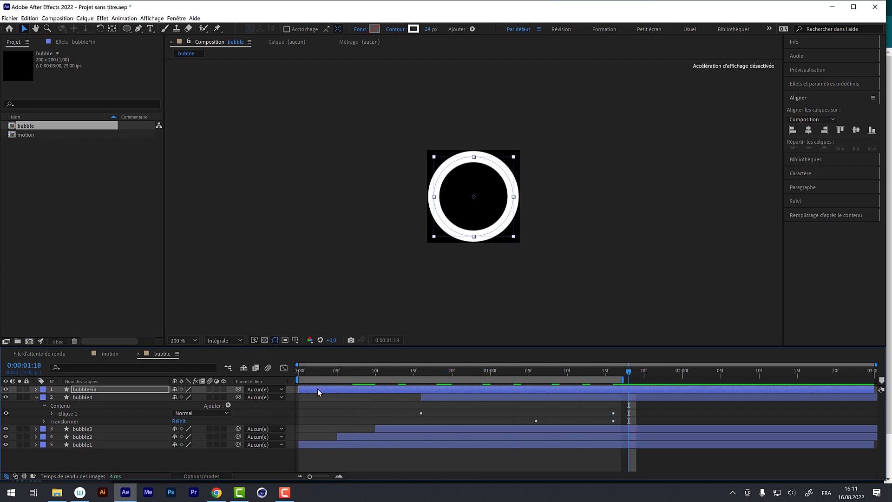
left_click_drag(318, 392, 619, 393)
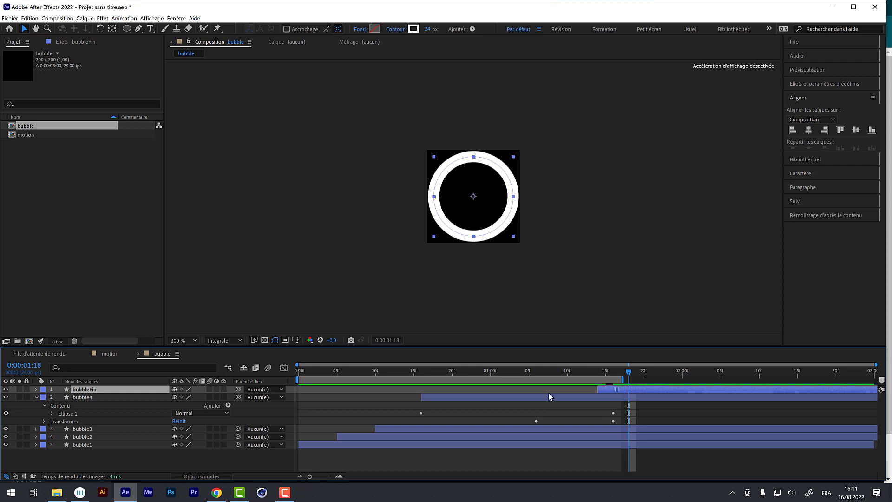
left_click_drag(548, 393, 494, 392)
left_click(483, 372)
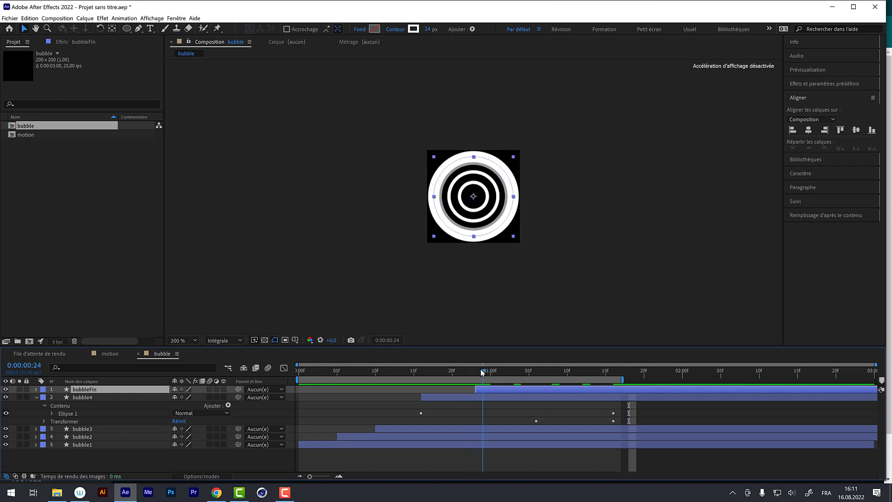
left_click(477, 371)
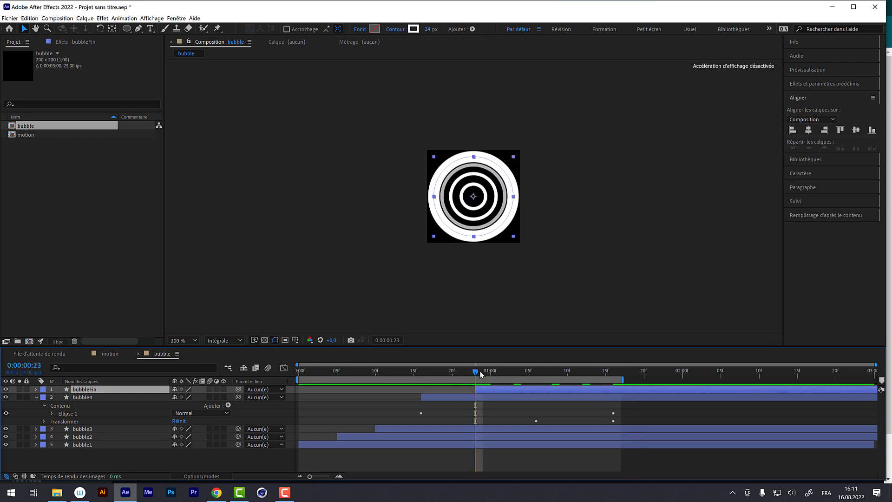
- Set the bubbleFin ellipse's size to 0 and keyframe it at 0:00:00:23
left_click(37, 390)
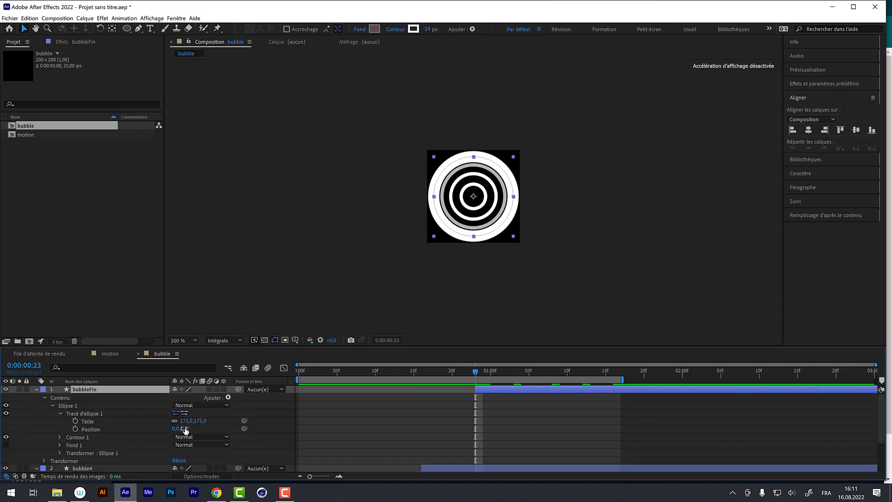
left_click(207, 422)
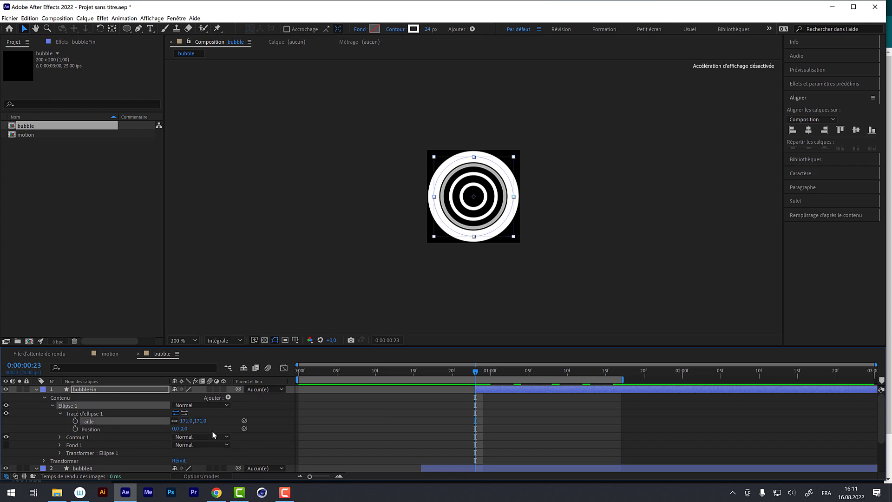
left_click(186, 421)
type("0")
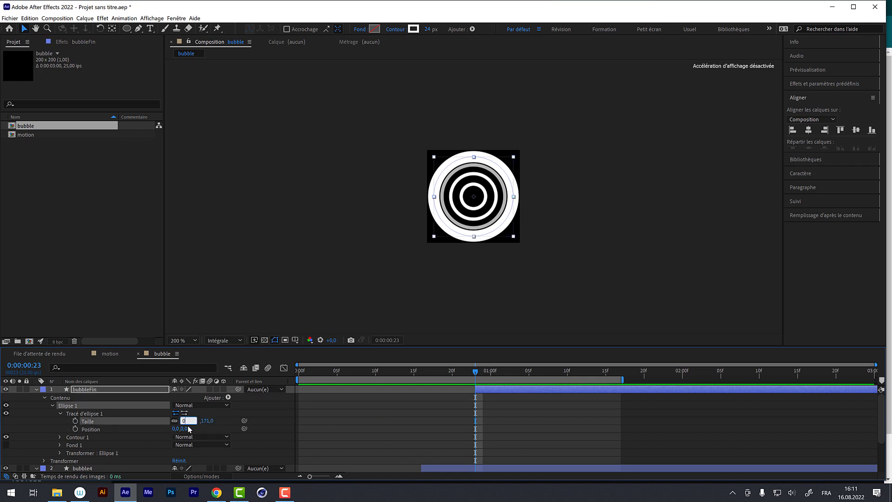
key("Return")
left_click(75, 421)
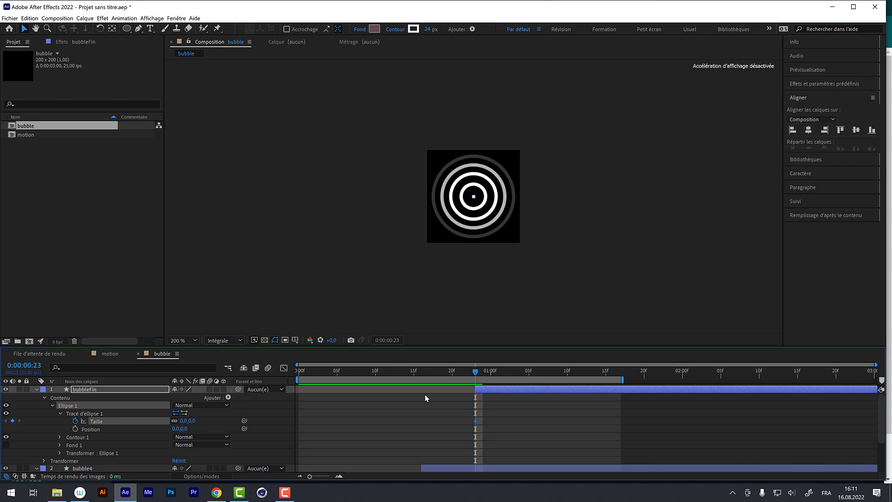
- Add a second size keyframe of 171 × 171 to the bubbleFin ellipse at 0:00:01:11
left_click_drag(480, 374, 575, 372)
left_click(184, 421)
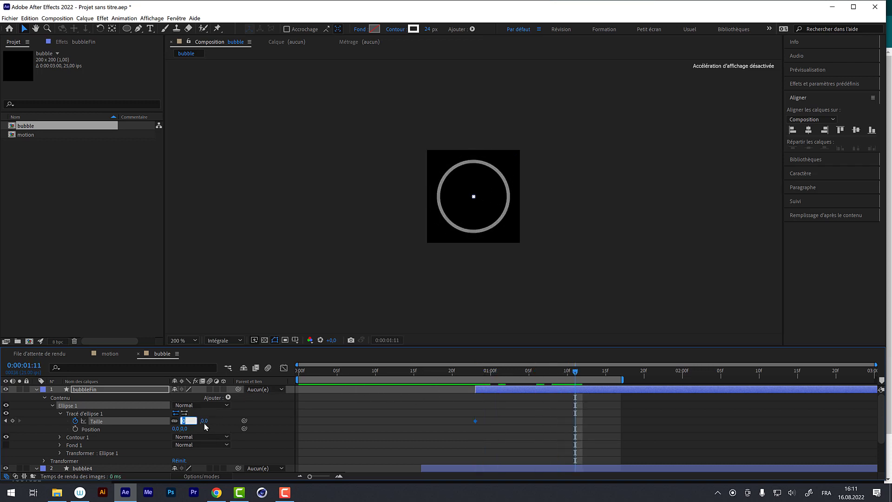
type("171")
left_click(225, 425)
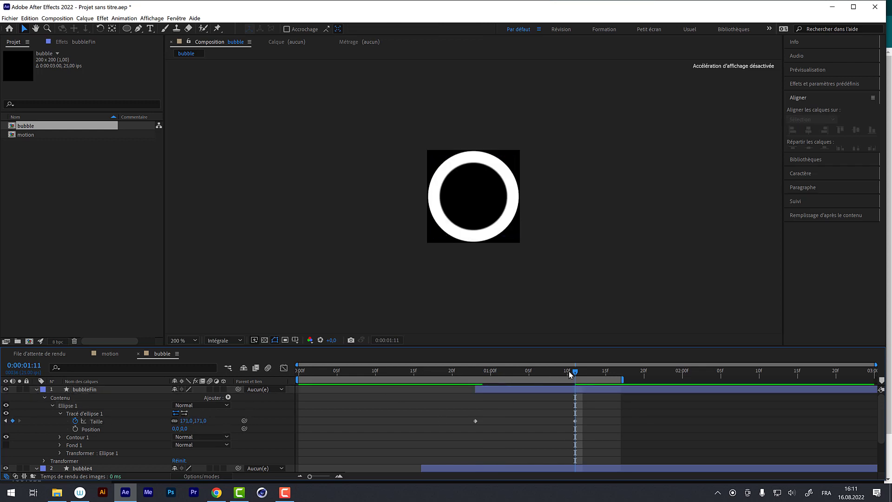
- Collapse the properties of bubbleFin and bubble4, and preview the bubble animation from the beginning
left_click_drag(574, 375, 279, 374)
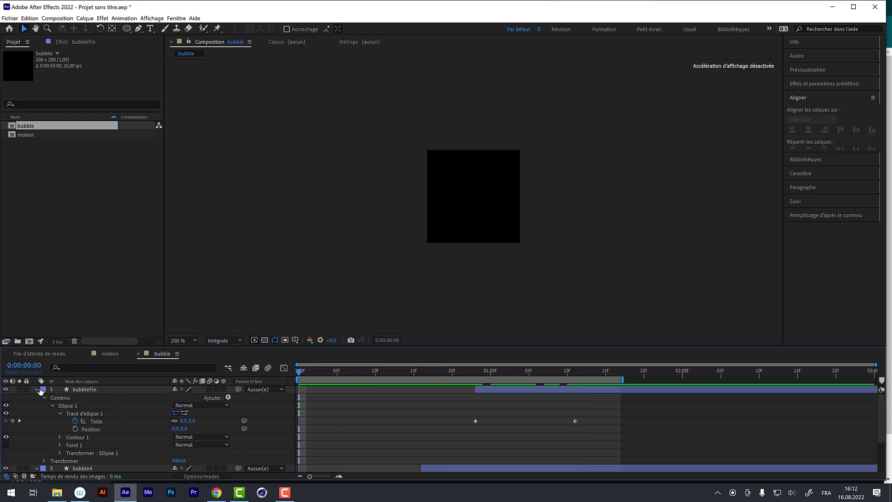
left_click(37, 390)
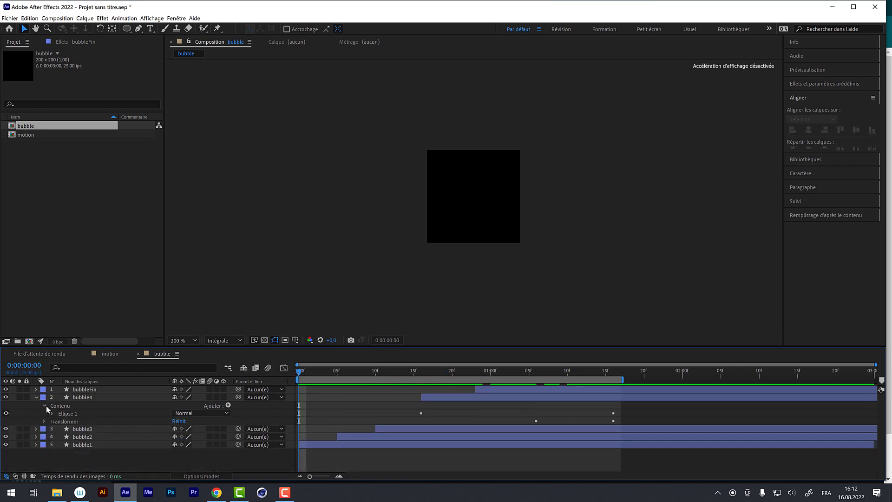
left_click(36, 398)
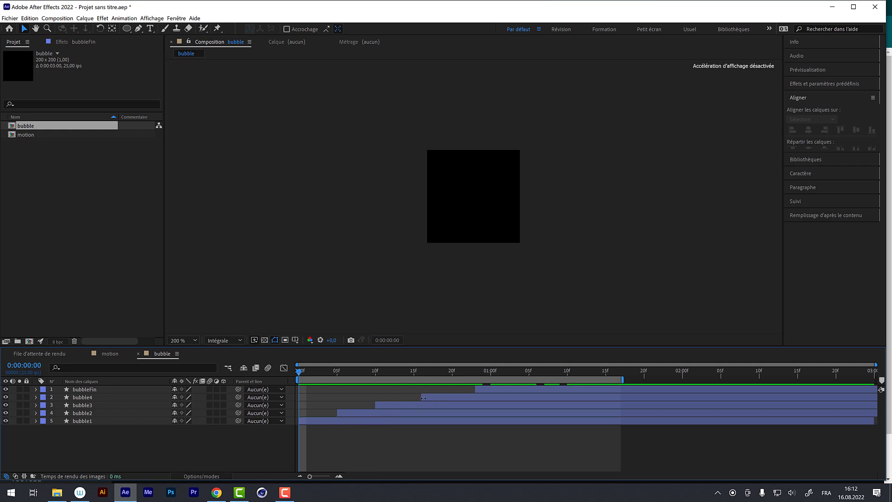
left_click(497, 390)
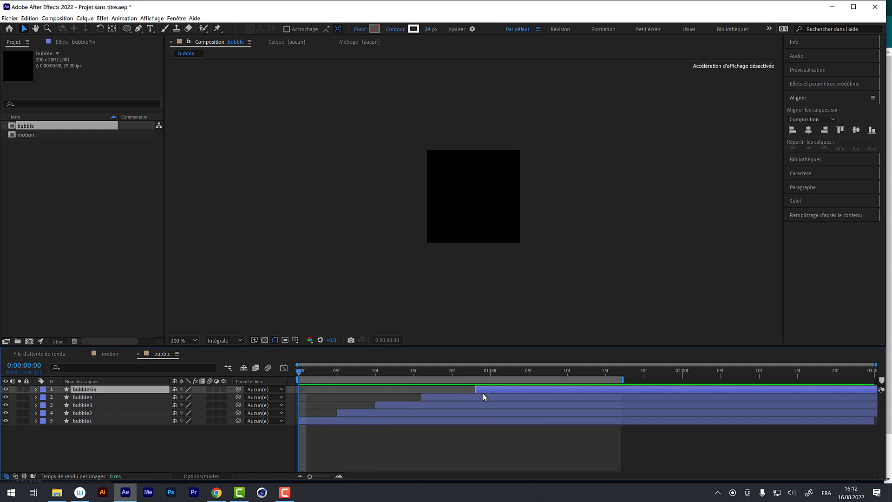
key("space")
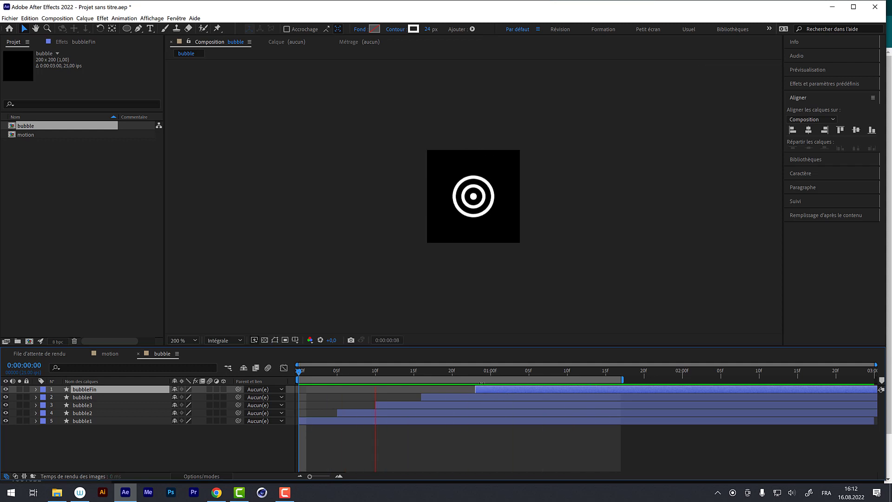
left_click(490, 371)
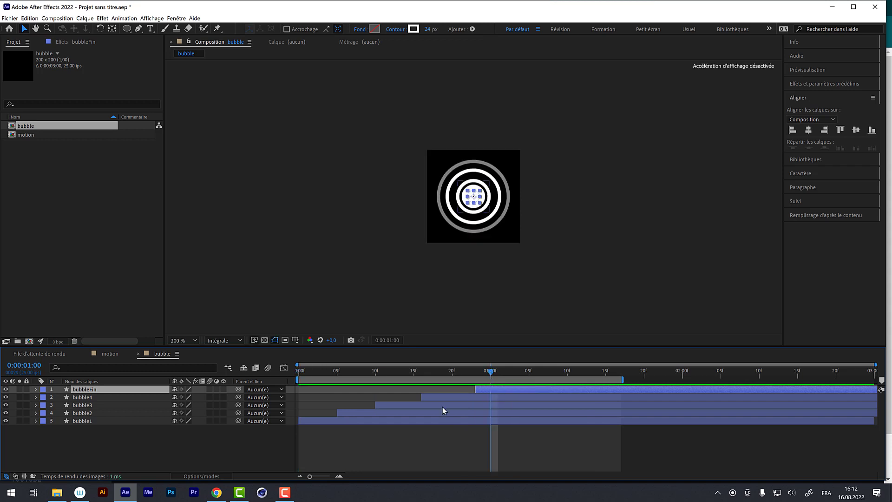
- Reveal the keyframed properties of all five bubble layers and enlarge the timeline to fit them
left_click(88, 421)
left_click(81, 390, "shift")
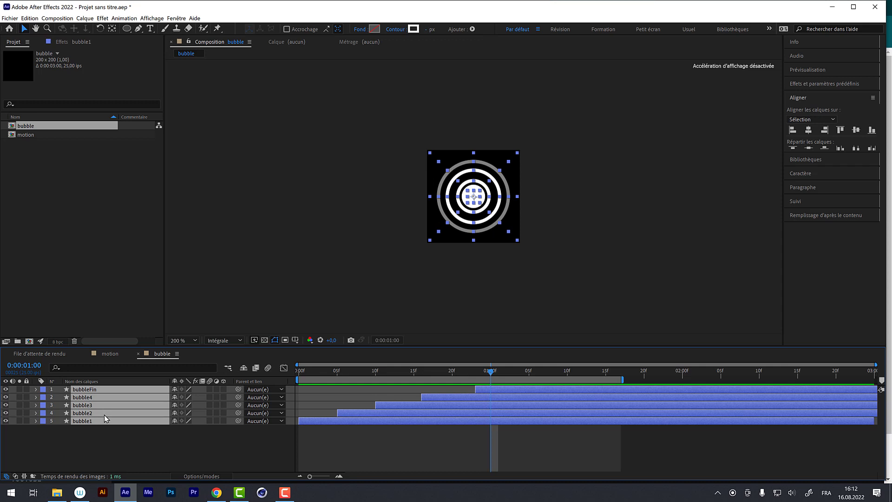
key("u")
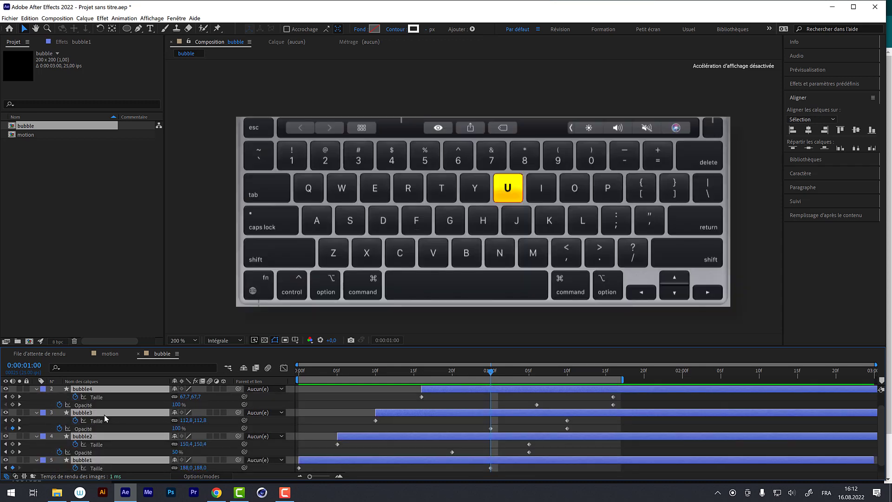
left_click_drag(128, 346, 120, 281)
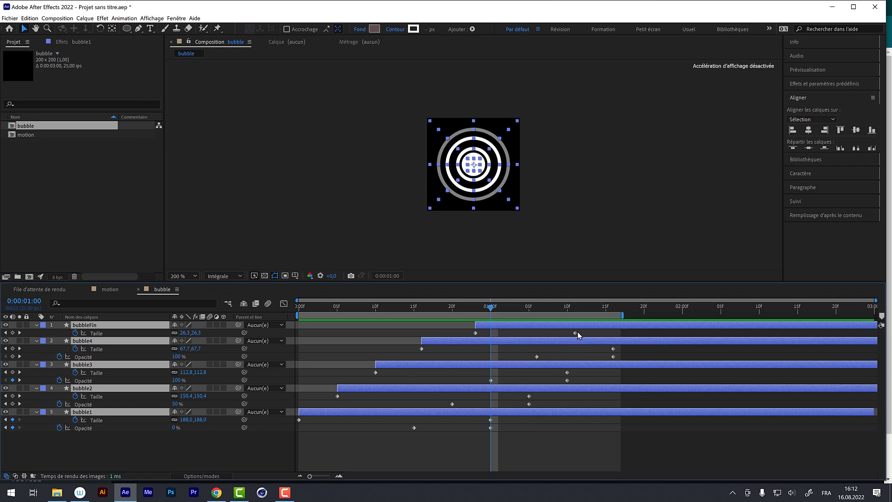
- Move bubbleFin's last size keyframe to about 0:00:01:24 and extend the work area's end to about 0:00:02:07
left_click_drag(576, 332, 674, 345)
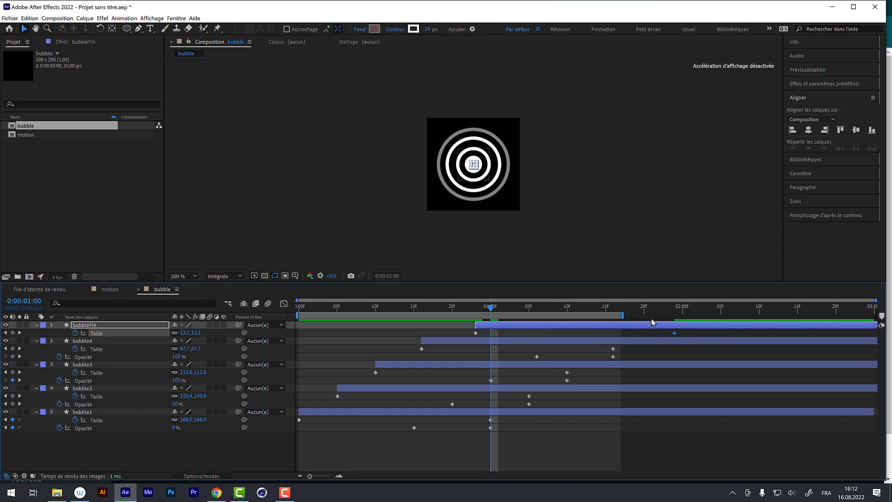
left_click(623, 312)
left_click_drag(623, 315, 739, 322)
- Play the extended animation and step through bubbleFin's expansion between about 0:00:01:18 and 0:00:01:23
key("space")
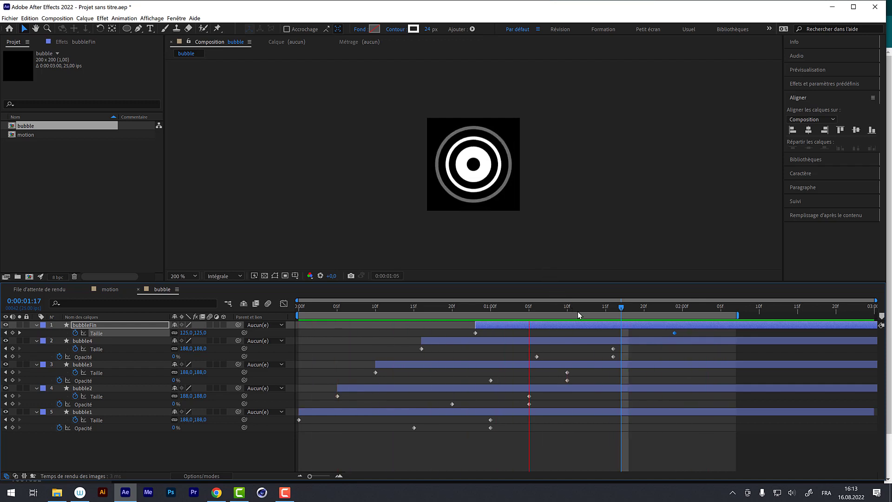
left_click(630, 309)
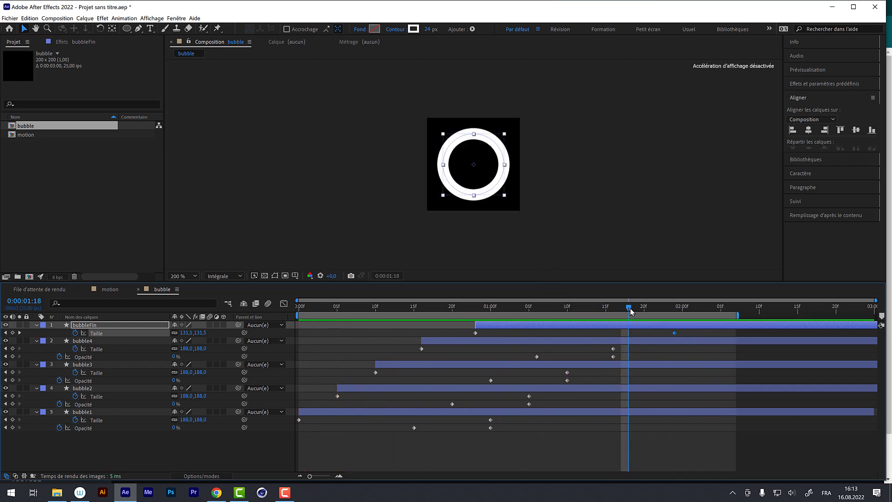
key("Page_Down")
key("Page_Down")
key("Page_Down")
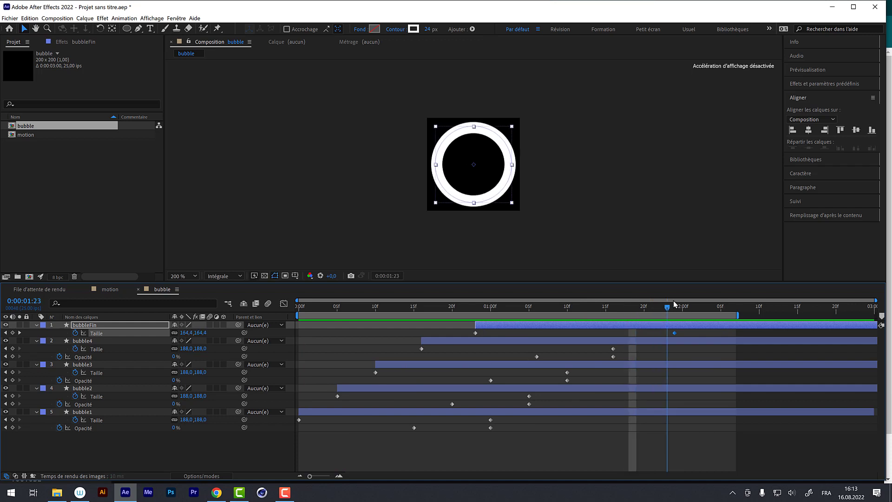
key("Page_Up")
key("Page_Up")
key("Page_Up")
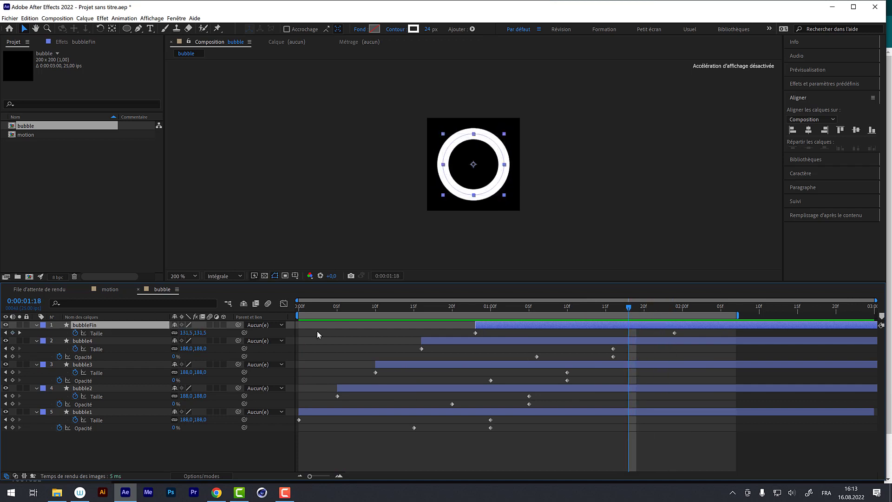
- Change the bubbleFin layer's label colour to Écume
left_click(322, 333)
left_click(42, 325)
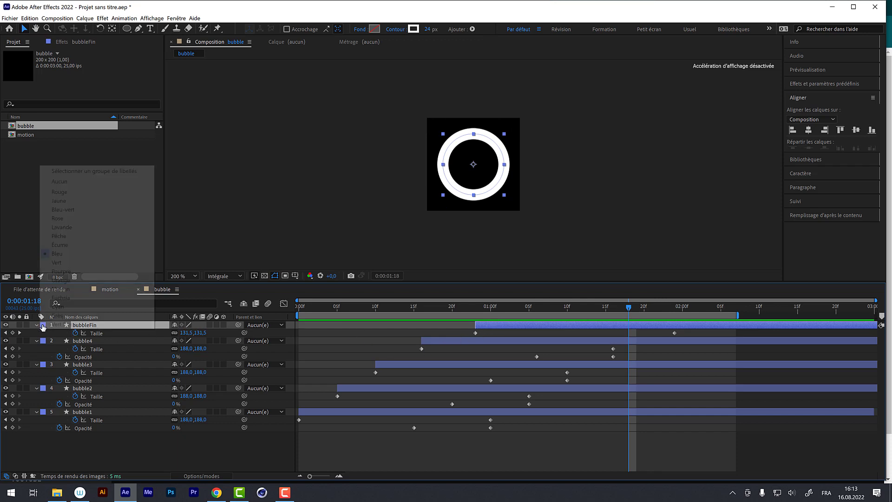
left_click(70, 245)
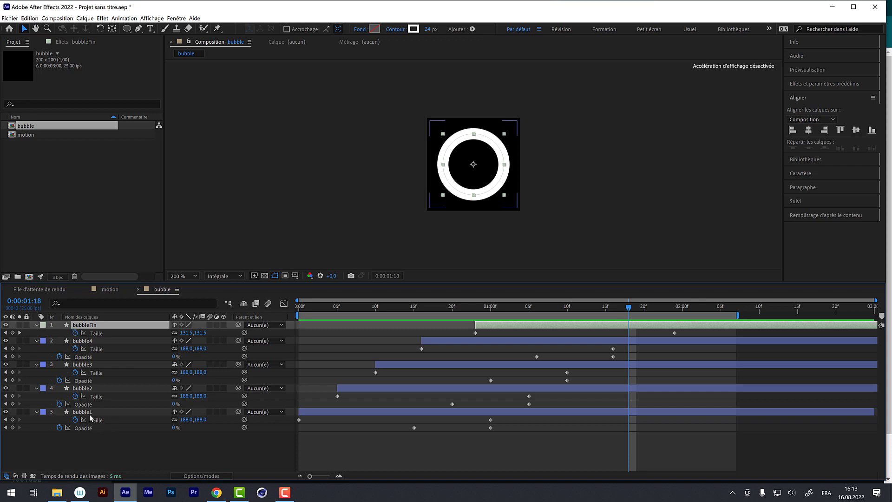
- Examine the keyframed and modified properties of all five bubble layers, and collapse the layers
key("ctrl+a")
key("u")
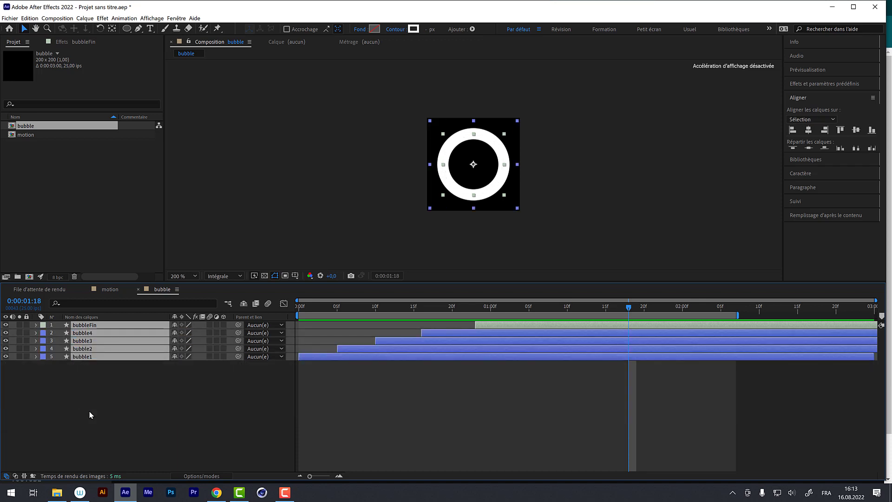
key("u")
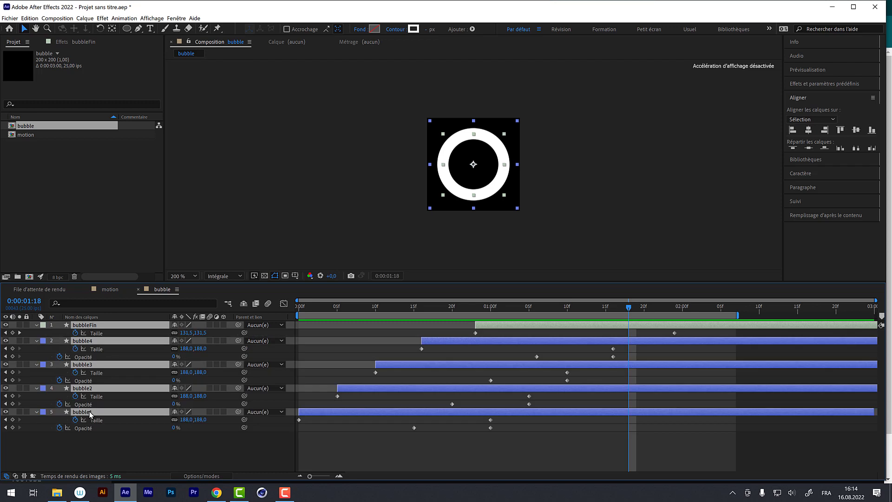
key("u")
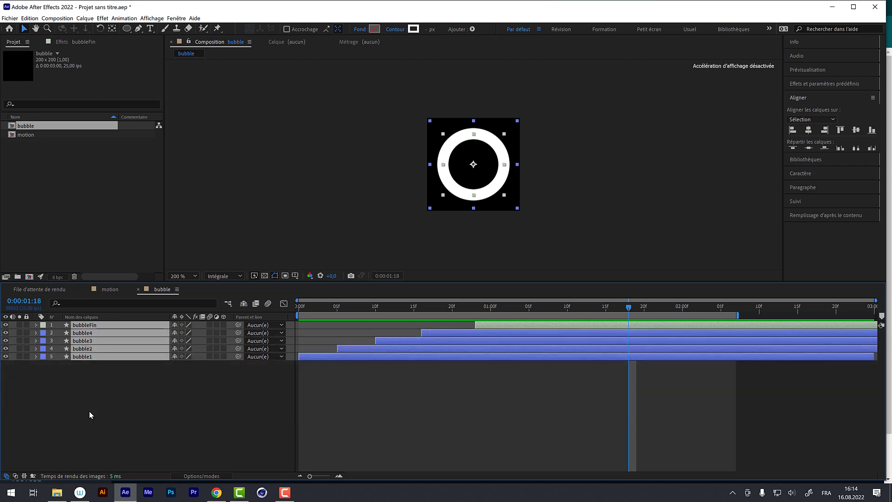
key("u")
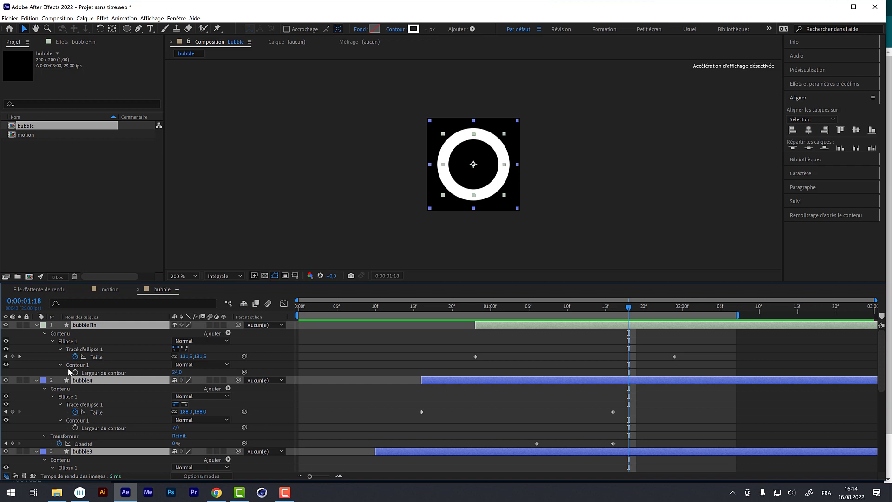
key("u")
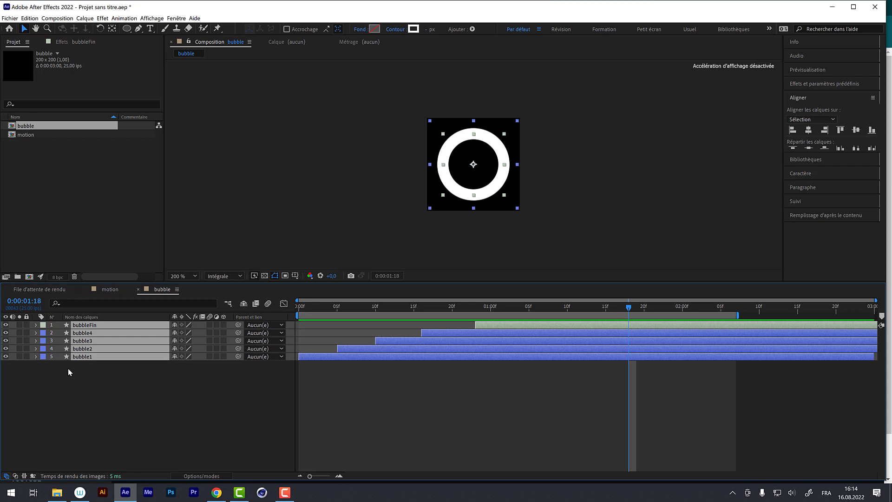
key("u")
key("u")
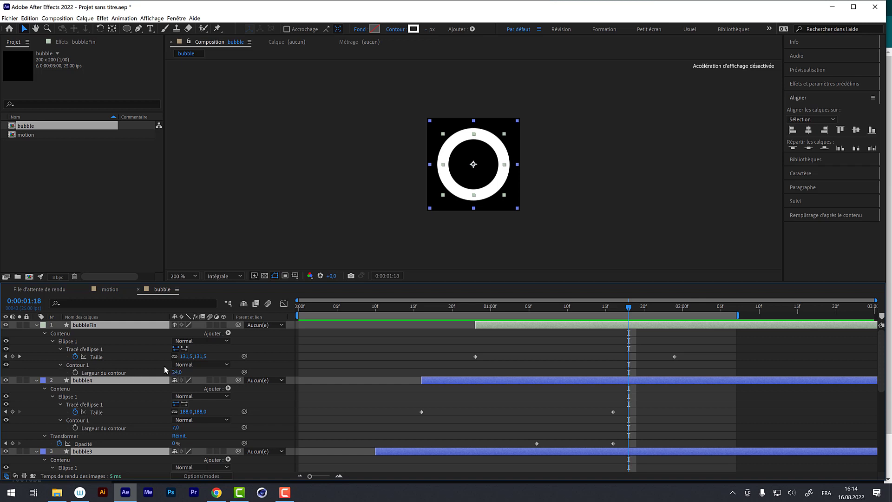
key("u")
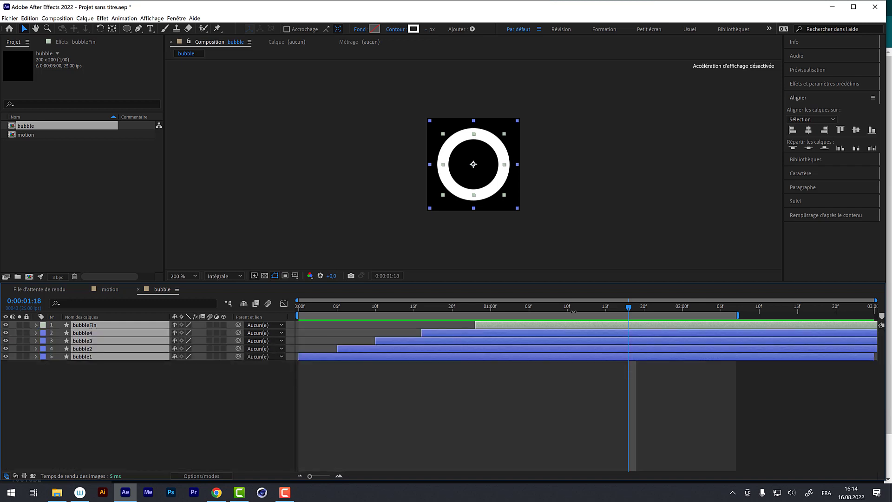
- Play the bubble animation from about 0:00:01:02 and check its end state up to about 0:00:02:18
left_click_drag(573, 306, 506, 307)
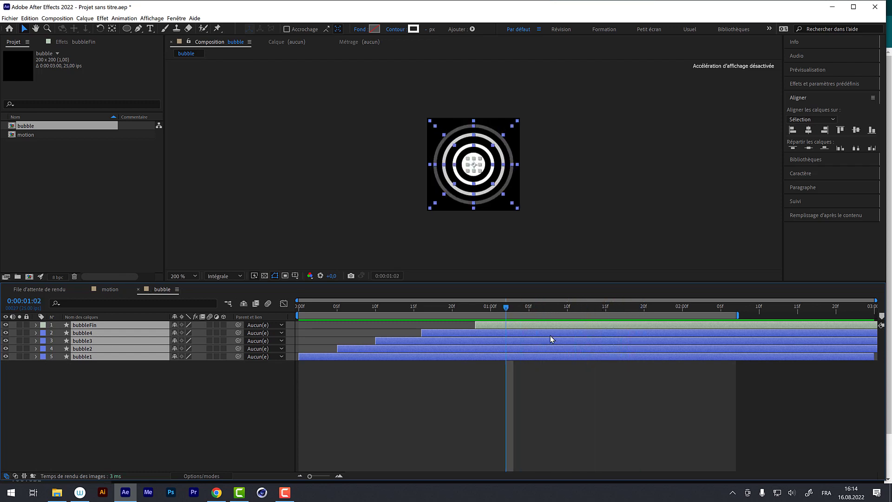
key("space")
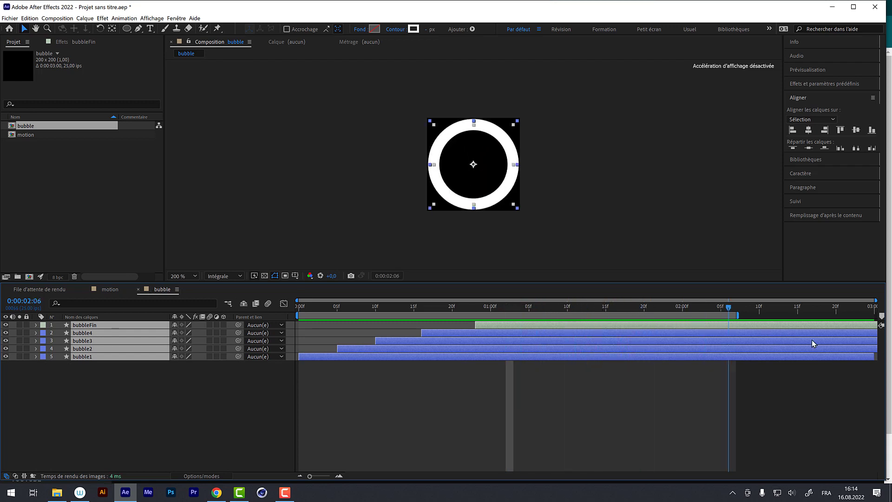
key("space")
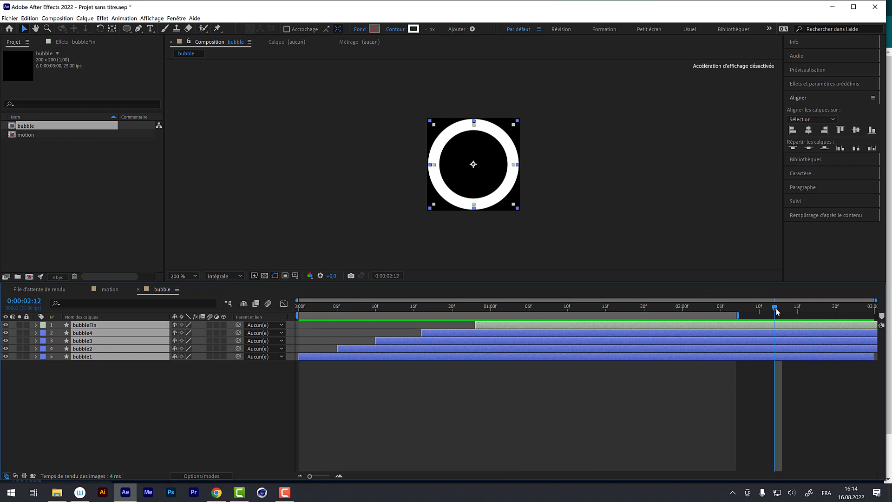
left_click_drag(776, 311, 821, 309)
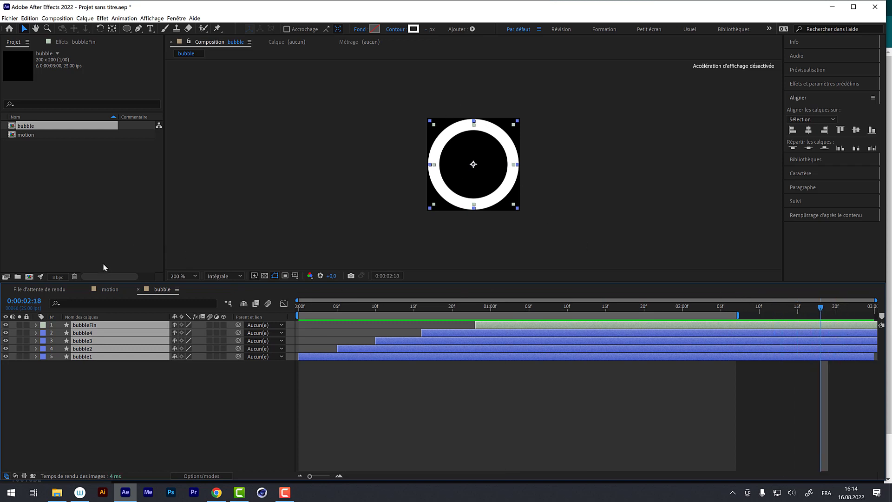
- Switch to the motion composition, enlarge its preview area and set the current time to 0:00:00:06
left_click(108, 289)
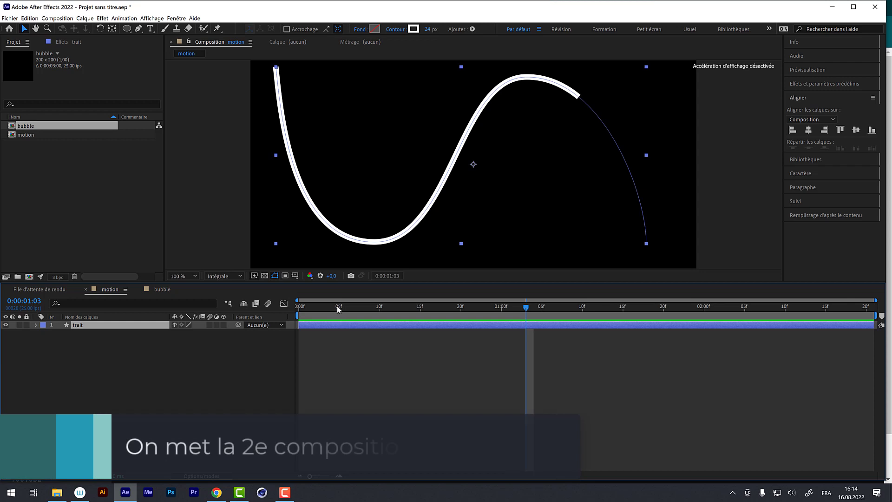
mouse_move(337, 305)
left_mouse_down()
mouse_move(307, 309)
mouse_move(396, 311)
mouse_move(412, 325)
left_mouse_up()
mouse_move(400, 282)
left_mouse_down()
mouse_move(405, 376)
mouse_move(477, 395)
mouse_move(590, 377)
mouse_move(447, 361)
mouse_move(397, 375)
mouse_move(346, 366)
left_mouse_up()
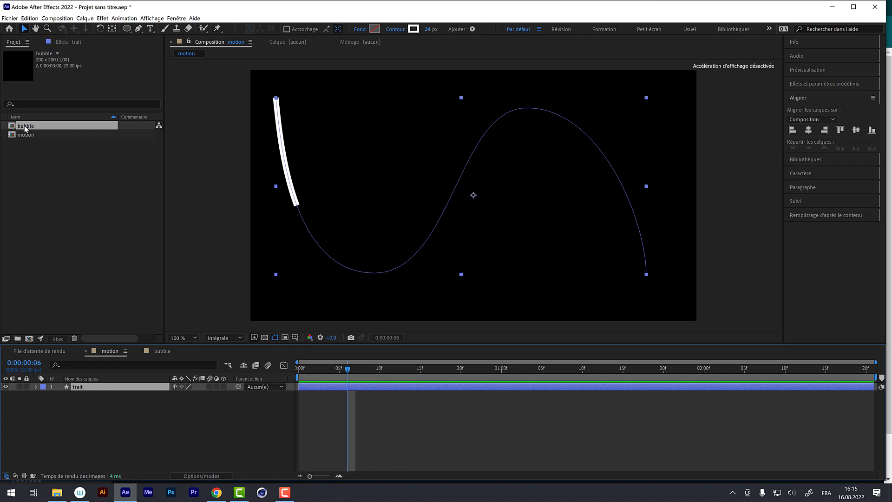
left_click(154, 351)
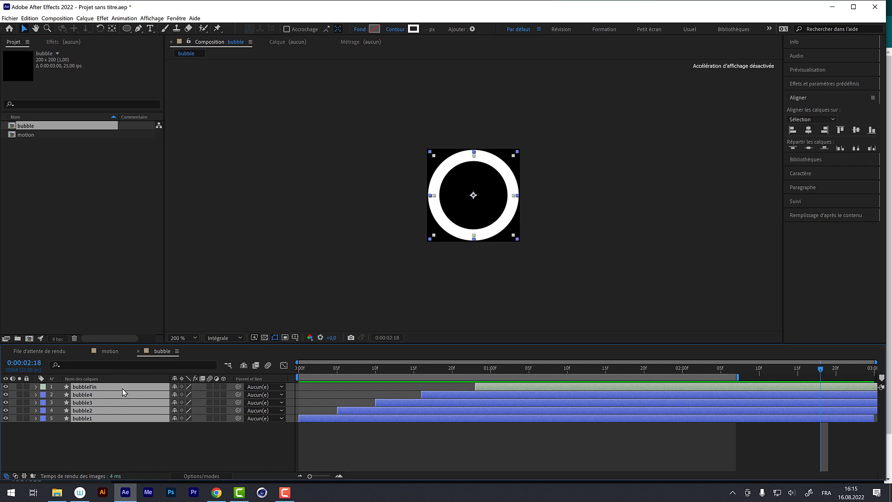
left_click(58, 18)
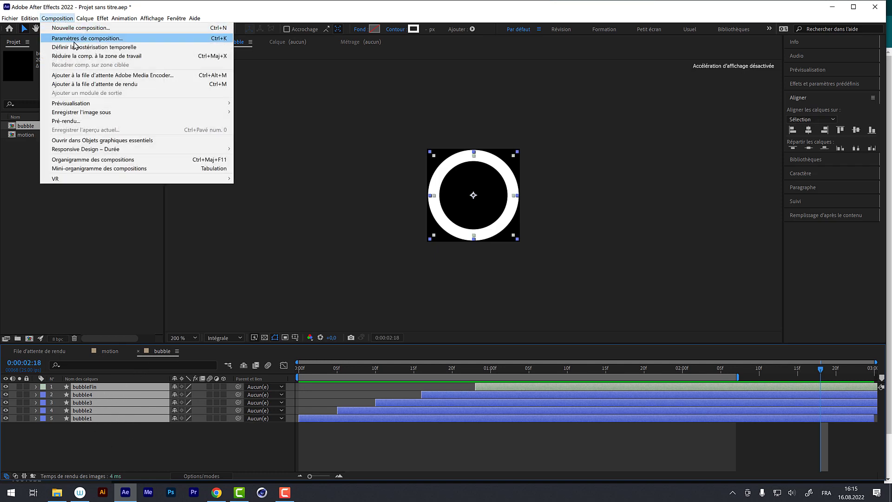
left_click(142, 12)
left_click(112, 352)
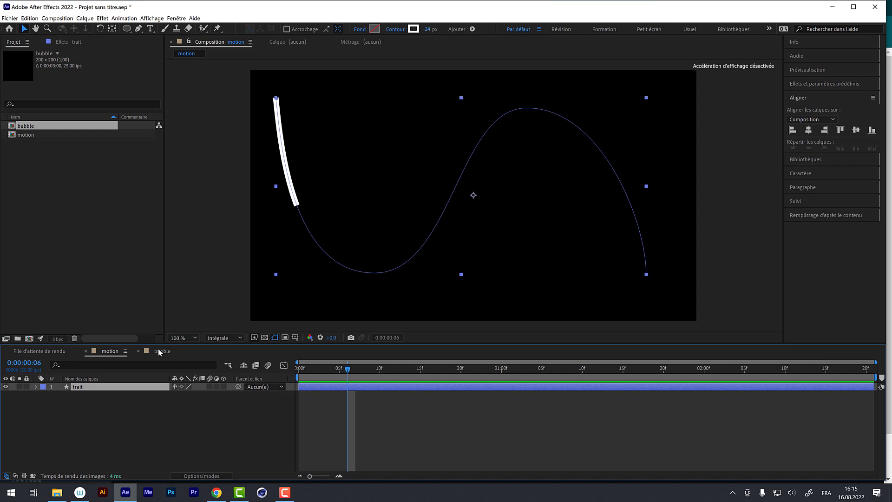
- Add the bubble composition above the trait layer, place it on the stroke's tip at 0:00:00:06, and start it at about 0:00:00:04
left_click_drag(28, 129, 84, 391)
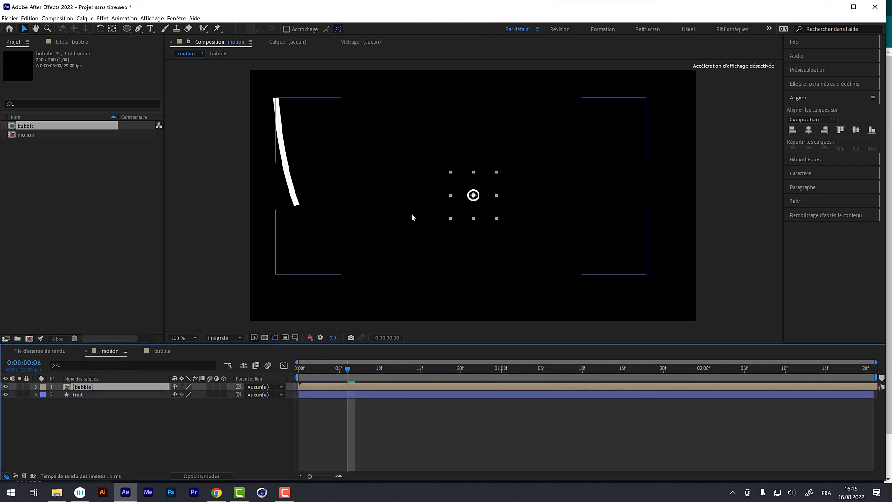
mouse_move(475, 200)
left_mouse_down()
mouse_move(394, 240)
mouse_move(326, 232)
mouse_move(298, 206)
left_mouse_up()
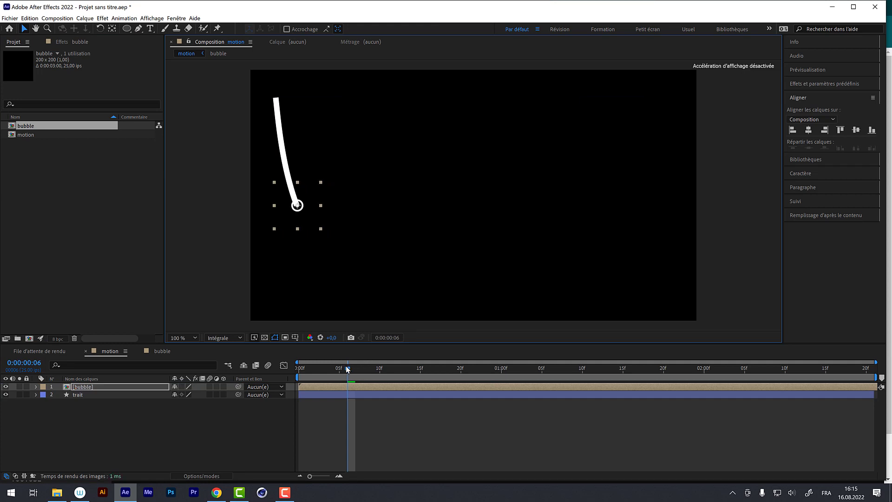
mouse_move(347, 369)
left_mouse_down()
mouse_move(300, 369)
mouse_move(494, 367)
mouse_move(620, 400)
mouse_move(585, 382)
mouse_move(286, 356)
mouse_move(250, 367)
mouse_move(332, 371)
left_mouse_up()
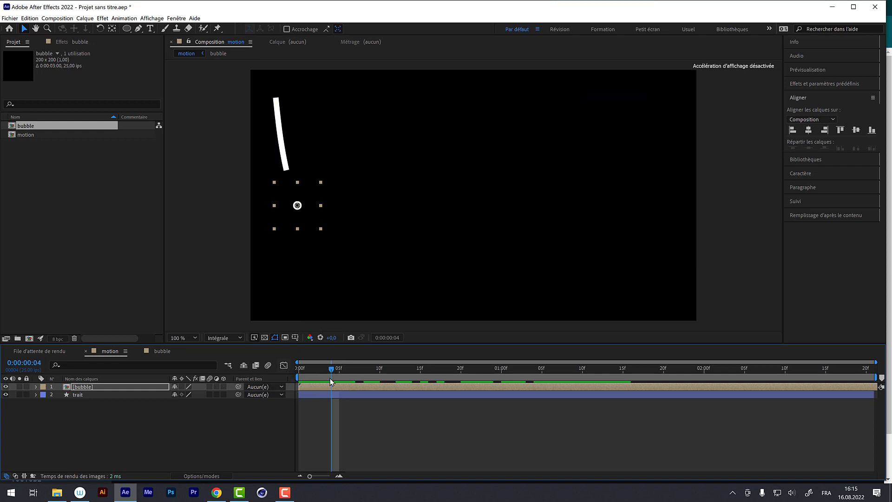
left_click_drag(331, 369, 348, 371)
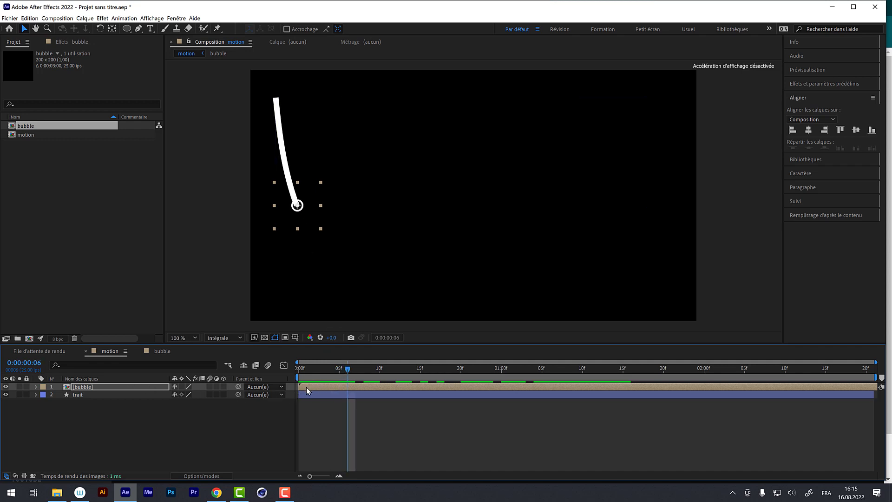
mouse_move(306, 386)
left_mouse_down()
mouse_move(354, 392)
mouse_move(292, 377)
mouse_move(462, 387)
mouse_move(344, 392)
mouse_move(358, 394)
left_mouse_up()
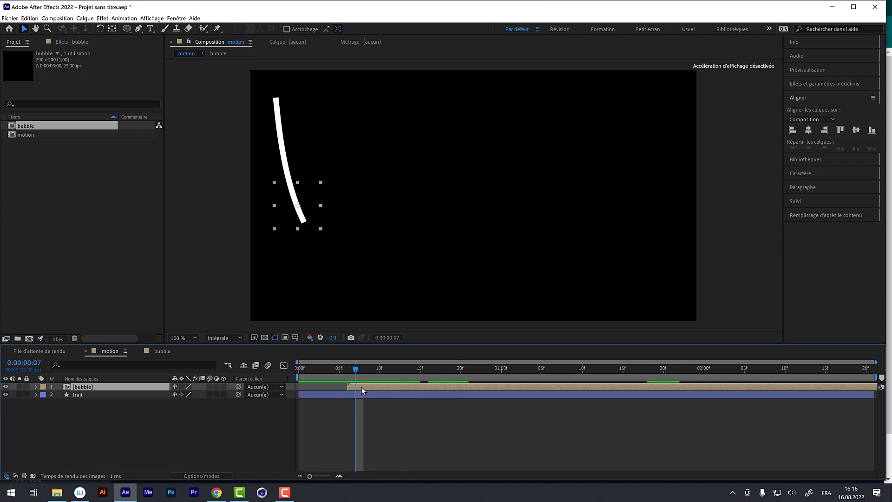
mouse_move(363, 390)
left_mouse_down()
mouse_move(355, 391)
mouse_move(354, 371)
mouse_move(356, 391)
mouse_move(333, 371)
mouse_move(400, 375)
mouse_move(322, 377)
mouse_move(504, 371)
mouse_move(601, 349)
mouse_move(709, 368)
mouse_move(395, 395)
left_mouse_up()
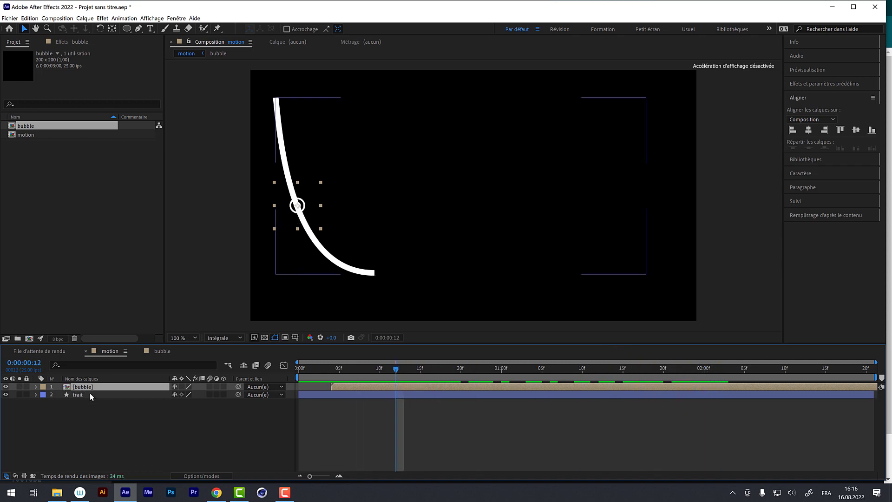
- Rename the bubble layer in the motion composition as bubble1
key("Return")
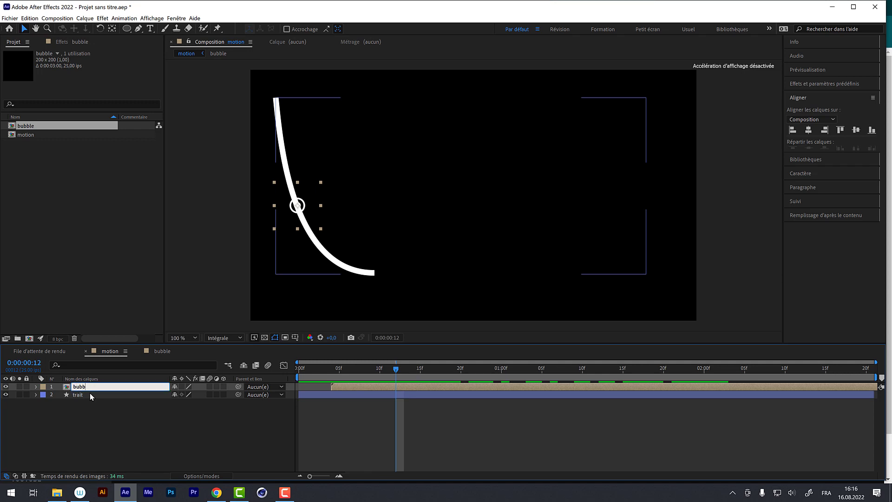
type("1")
key("Return")
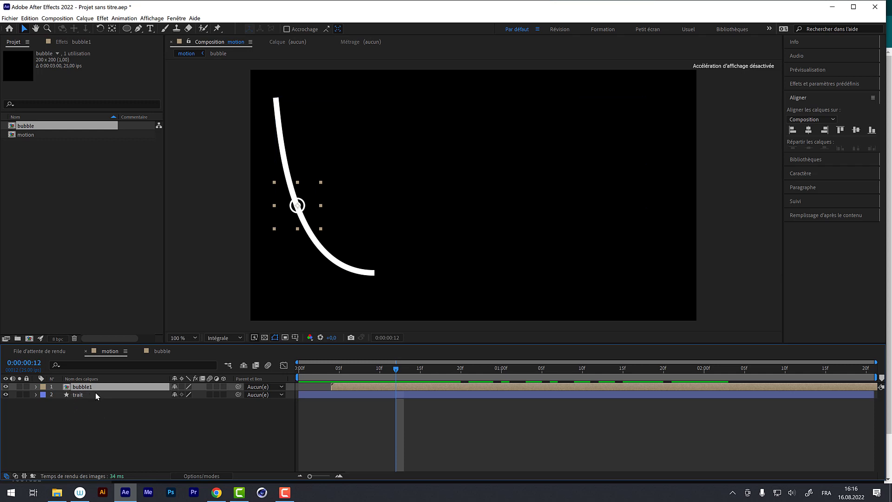
- Duplicate bubble1, move the copy onto the stroke's tip at 0:00:00:12 and start it at about 0:00:00:10
mouse_move(396, 372)
left_mouse_down()
mouse_move(389, 372)
mouse_move(397, 371)
left_mouse_up()
left_click_drag(24, 129, 40, 177)
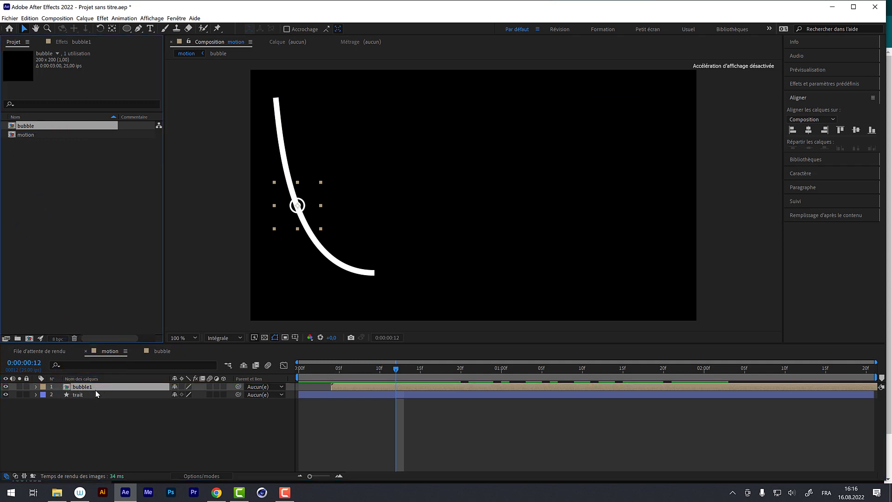
left_click_drag(90, 393, 79, 399)
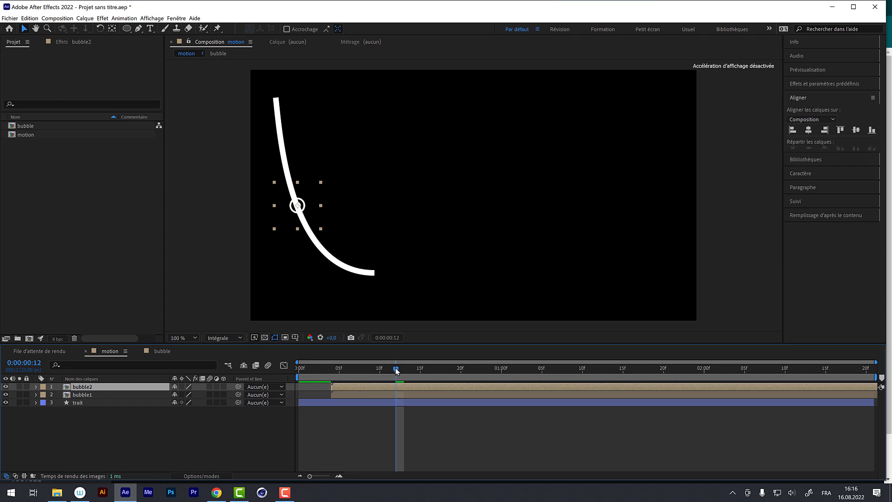
mouse_move(396, 371)
left_mouse_down()
mouse_move(389, 372)
mouse_move(413, 389)
mouse_move(423, 389)
mouse_move(395, 387)
mouse_move(385, 371)
mouse_move(447, 375)
mouse_move(395, 381)
left_mouse_up()
left_click_drag(308, 212, 381, 274)
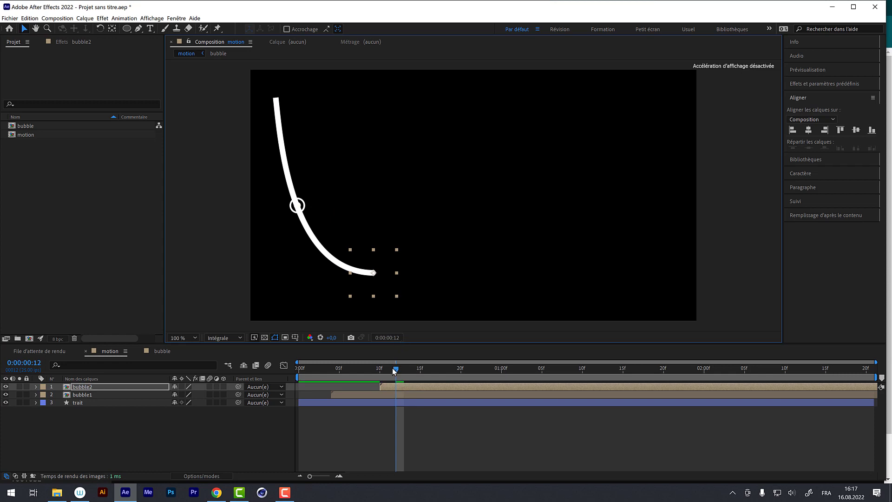
- Duplicate bubble2, move the copy onto the stroke's tip at 0:00:00:19 and start it at about 0:00:00:18
left_click_drag(395, 369, 448, 383)
left_click(91, 386)
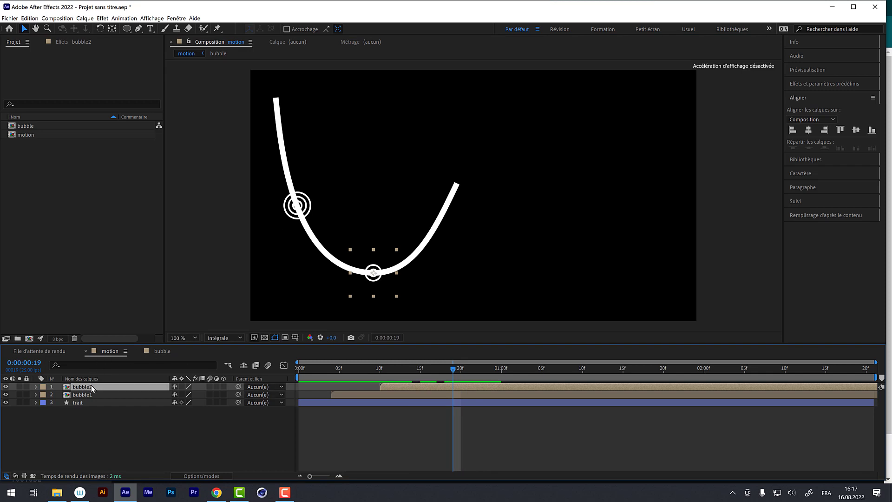
key("ctrl+d")
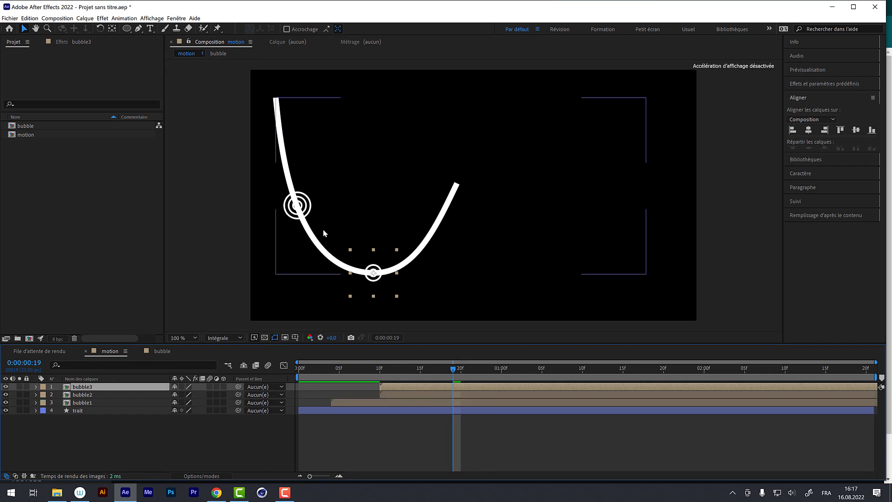
left_click_drag(374, 271, 456, 183)
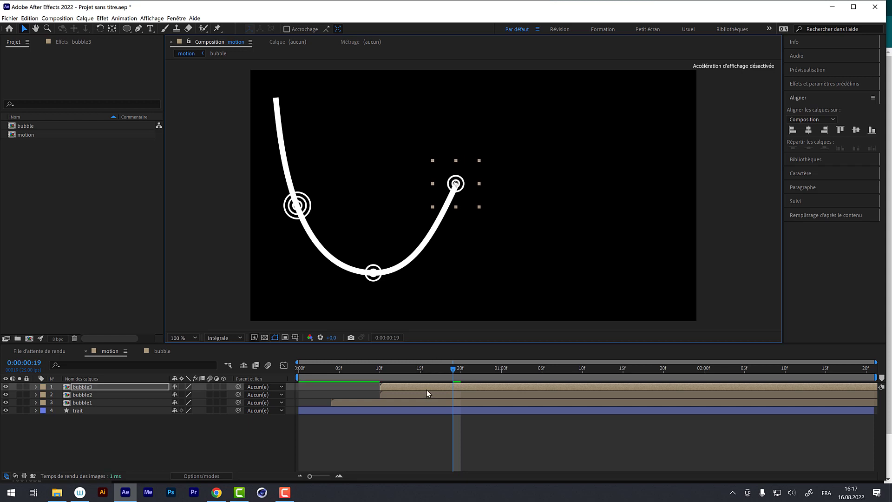
left_click_drag(427, 390, 539, 401)
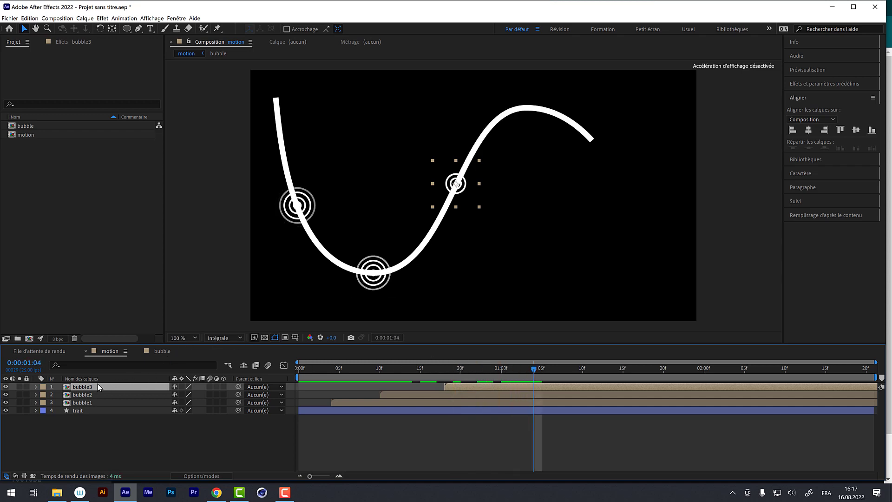
- Duplicate bubble3, move the copy onto the stroke's tip at 0:00:01:04 and start it at about 0:00:01:03
key("ctrl+d")
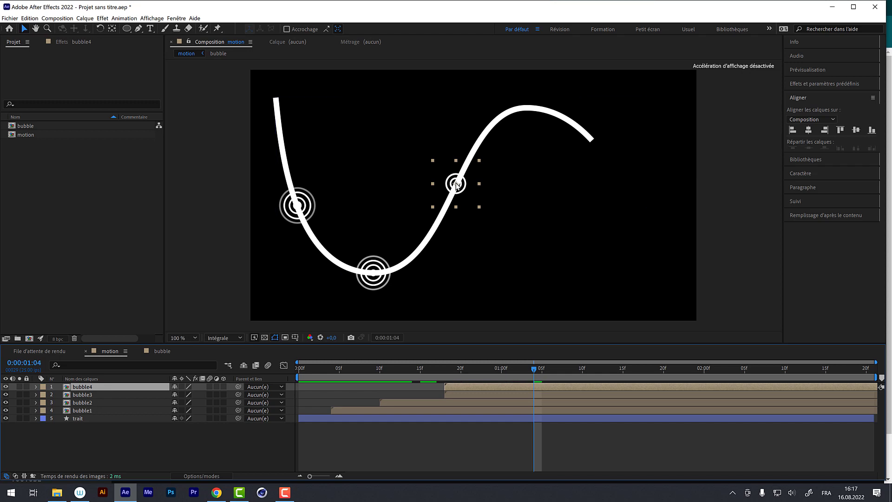
left_click_drag(457, 185, 591, 139)
left_click_drag(466, 385, 597, 383)
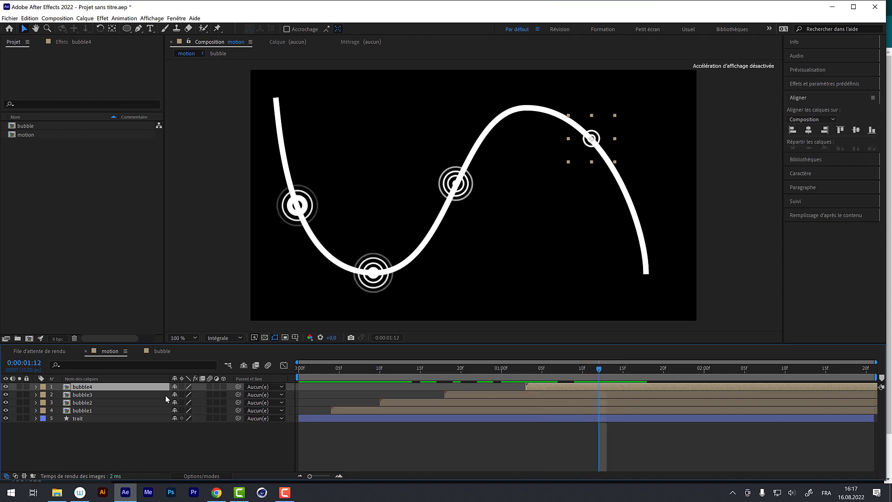
- Duplicate bubble4, move the copy onto the stroke's lower end, start it at about 0:00:01:11 and preview the animation
key("ctrl+d")
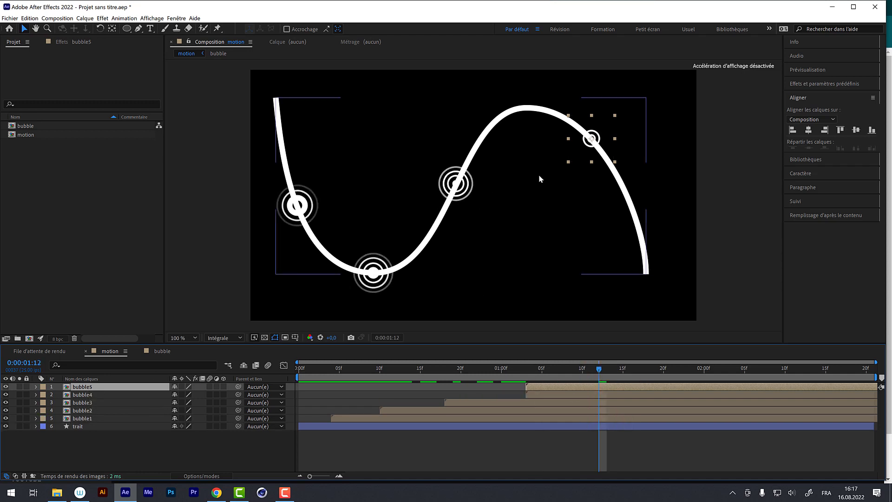
left_click_drag(603, 153, 657, 287)
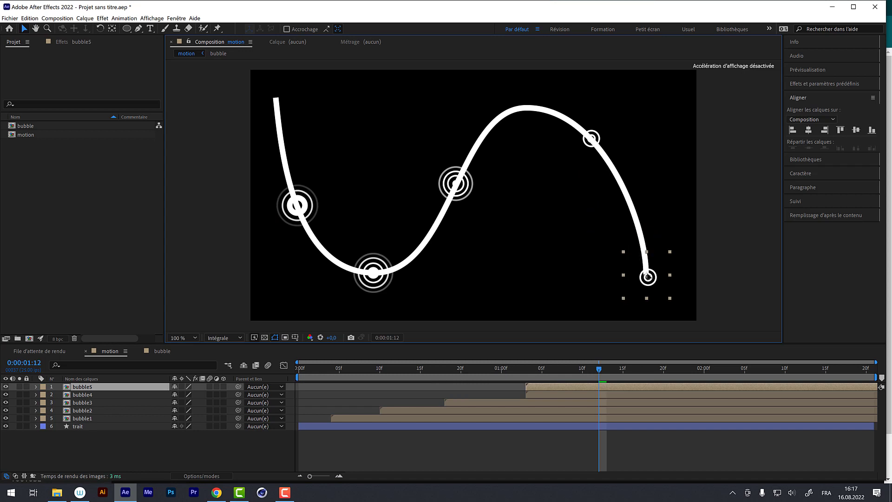
left_click_drag(585, 389, 623, 380)
key("space")
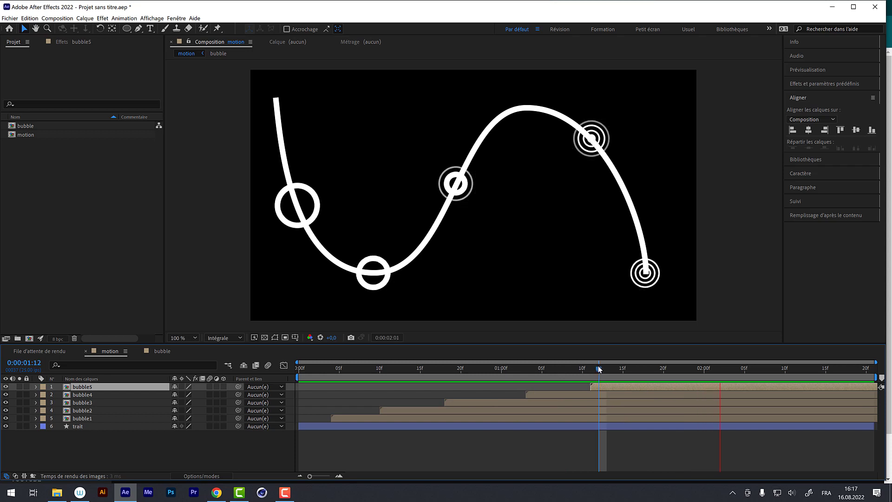
- Shift all five bubble layers of the motion composition one frame later, so that bubble1 starts at about 0:00:00:05
left_click(584, 368)
left_click(336, 418)
left_click_drag(340, 417, 389, 409)
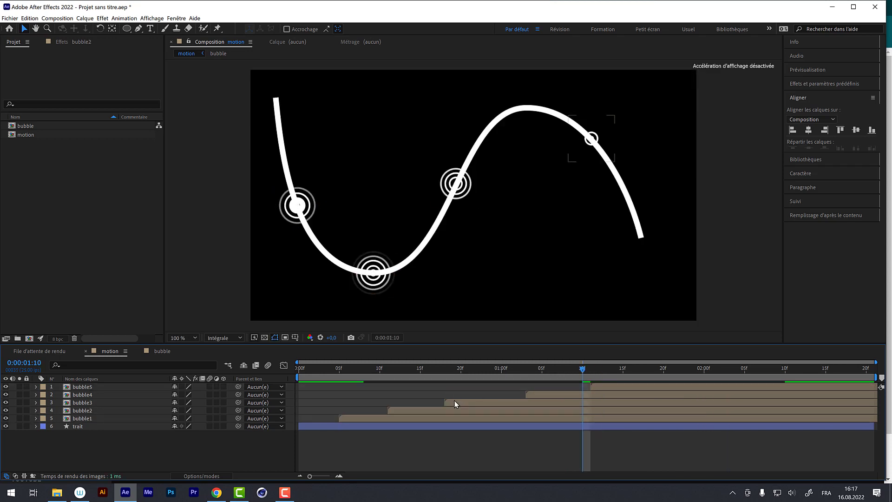
left_click_drag(455, 401, 463, 402)
left_click_drag(541, 392, 541, 393)
left_click(610, 389)
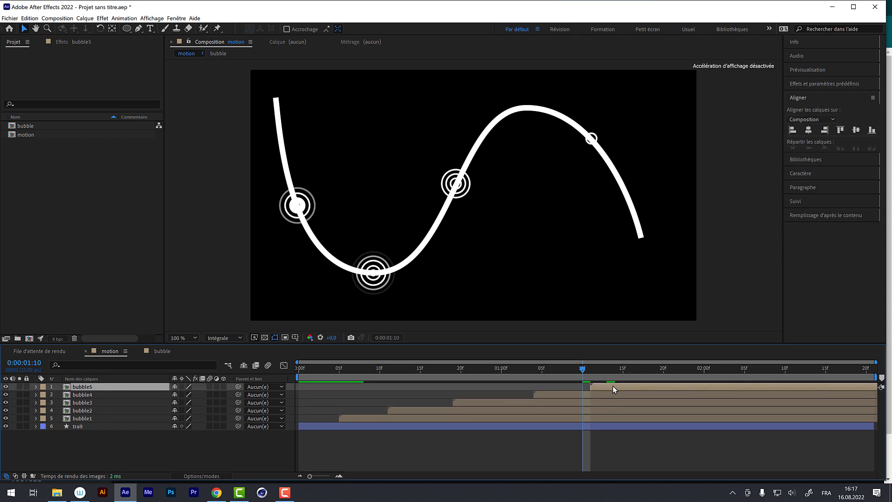
left_click_drag(612, 385, 615, 392)
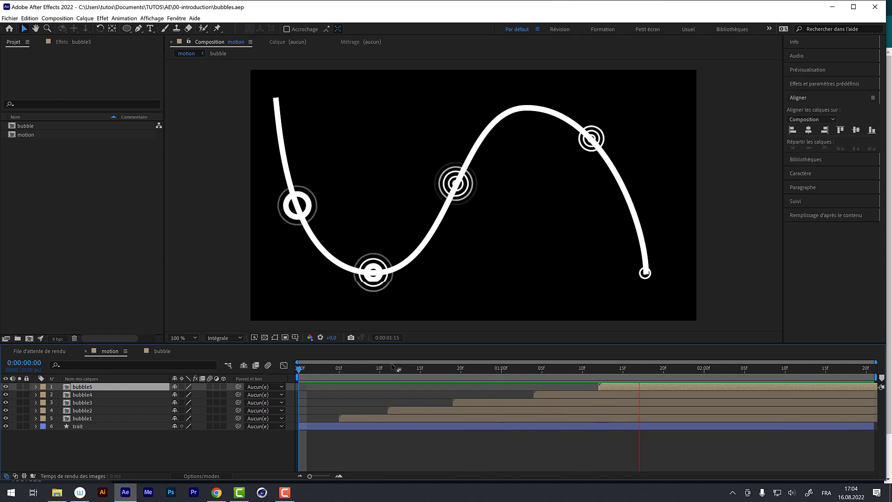
- Scrub through the motion composition, then check the bubble composition's final ring against the transparency grid at 0:00:02:07
left_click_drag(391, 368, 687, 356)
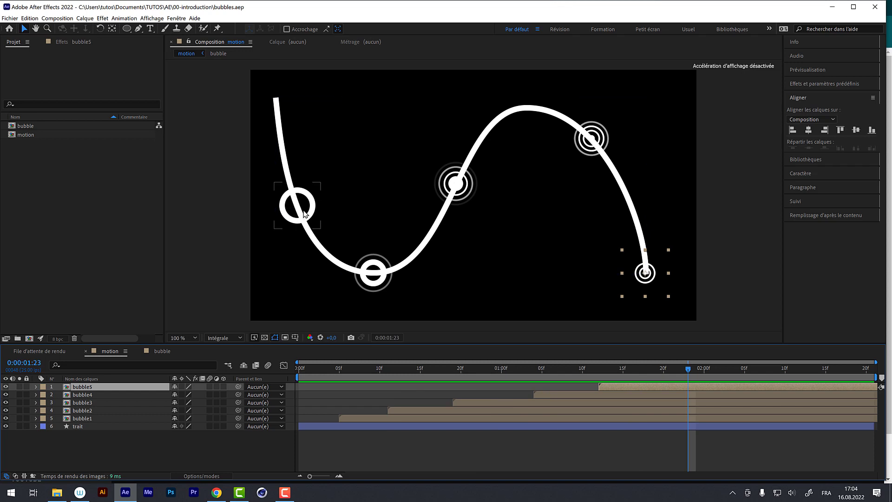
left_click(161, 351)
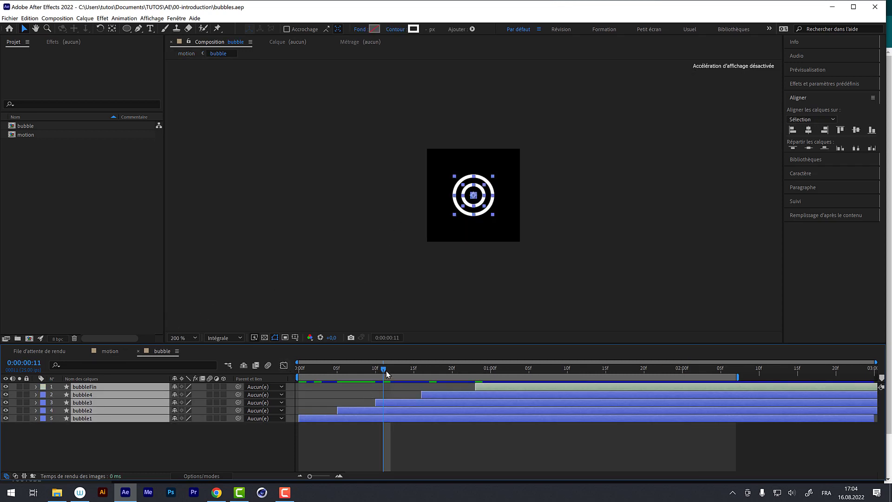
left_click_drag(386, 371, 737, 393)
left_click(264, 337)
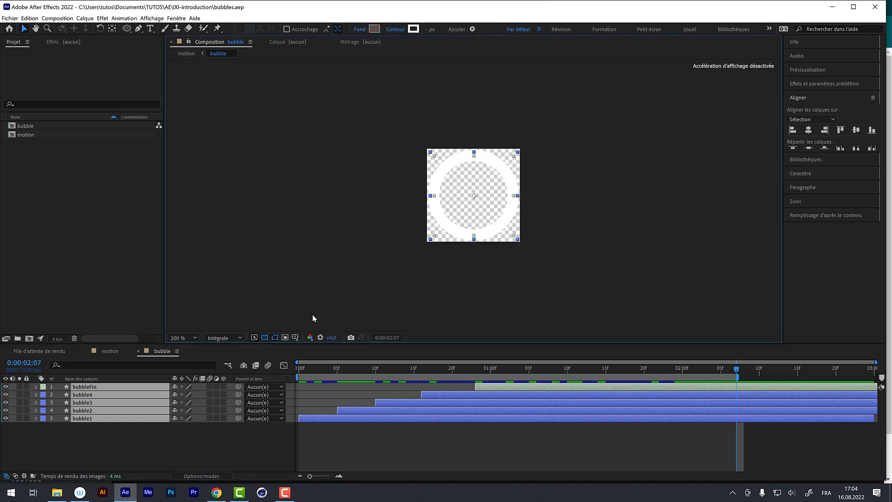
left_click(255, 338)
left_click(261, 333)
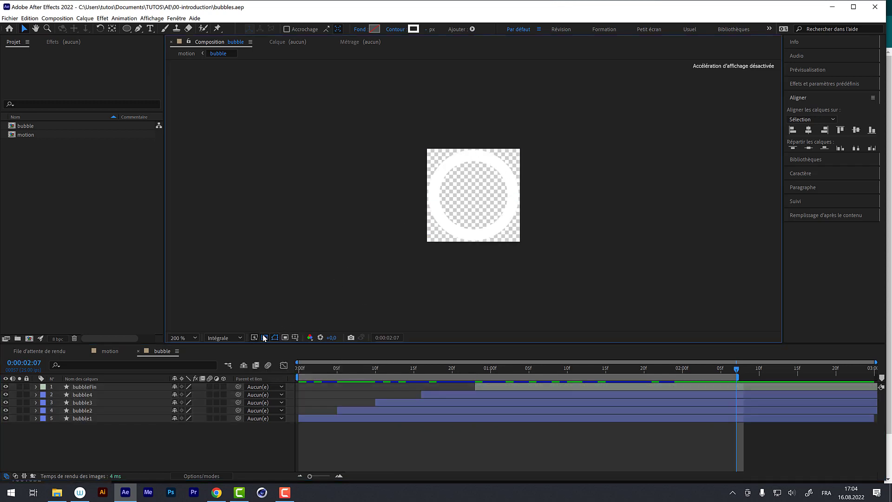
left_click(265, 337)
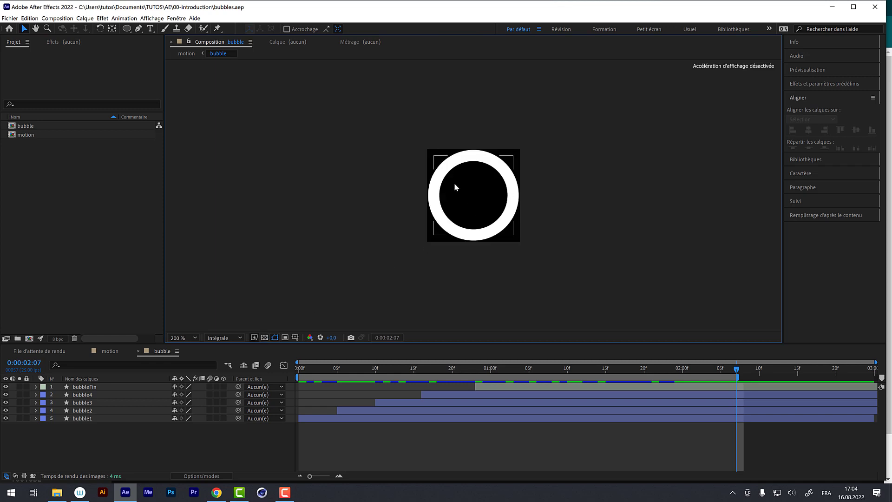
- Give the bubbleFin shape a solid black (000000) fill
left_click(89, 387)
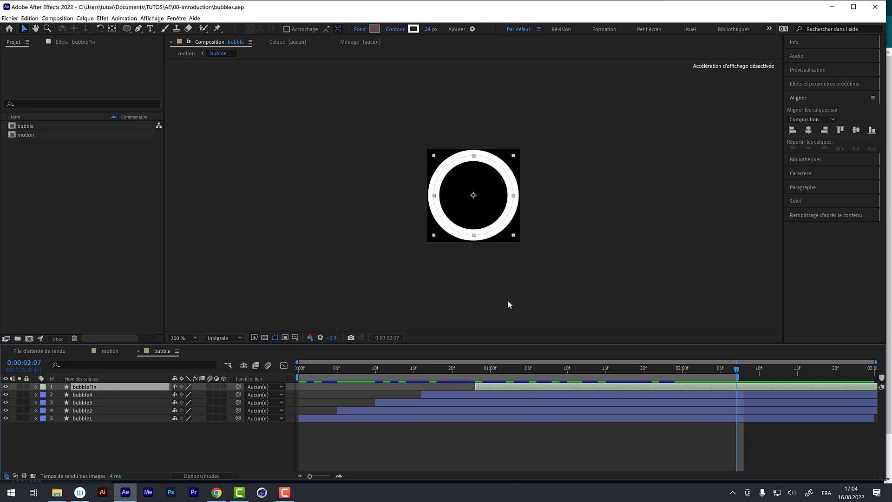
left_click(358, 29)
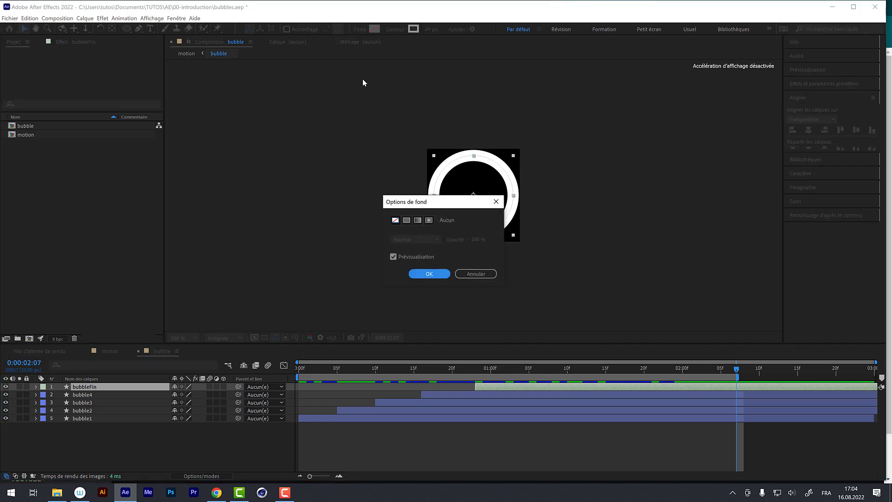
left_click(406, 221)
left_click(429, 273)
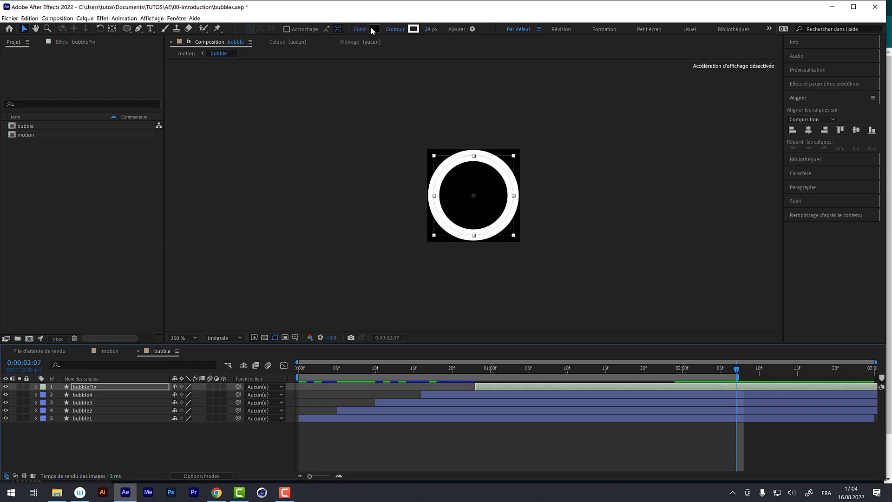
left_click(374, 29)
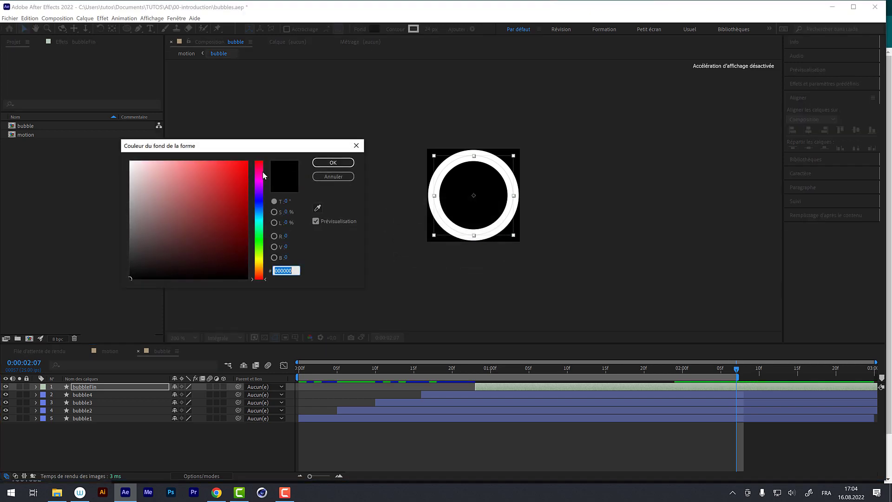
left_click(334, 163)
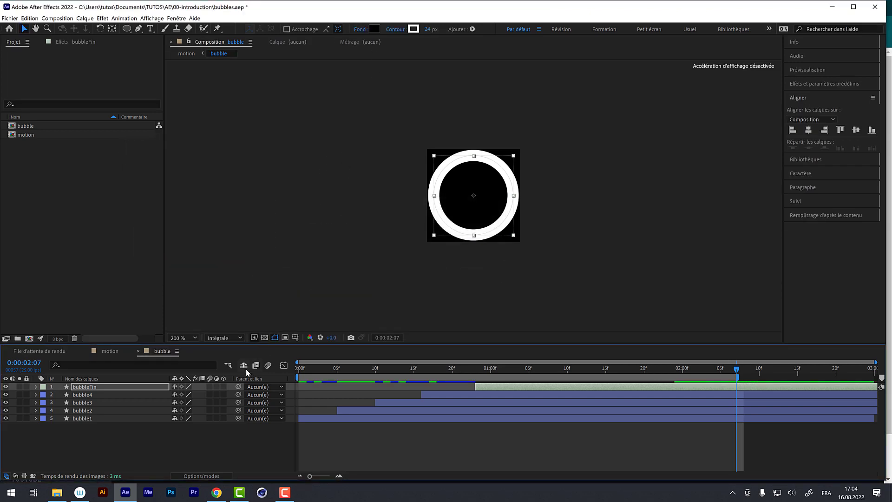
- Scrub through the motion composition to check how the filled final circles cover the stroke
left_click(109, 351)
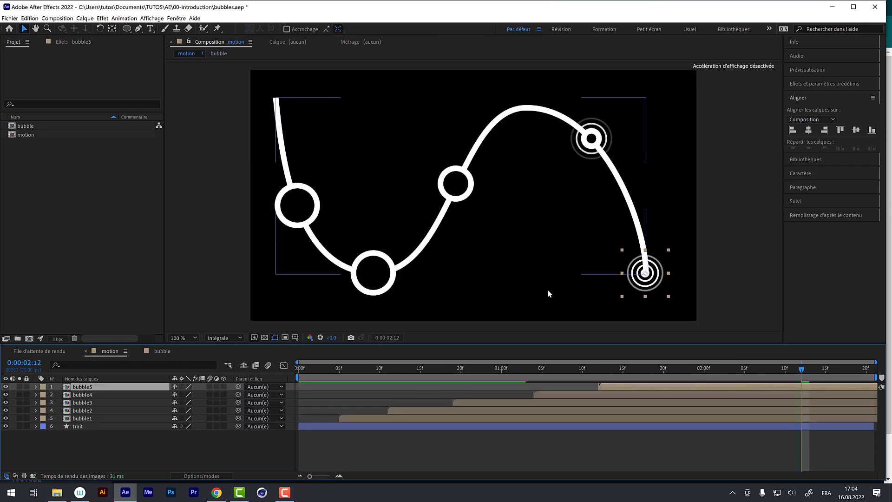
left_click(598, 368)
left_click_drag(599, 366, 825, 341)
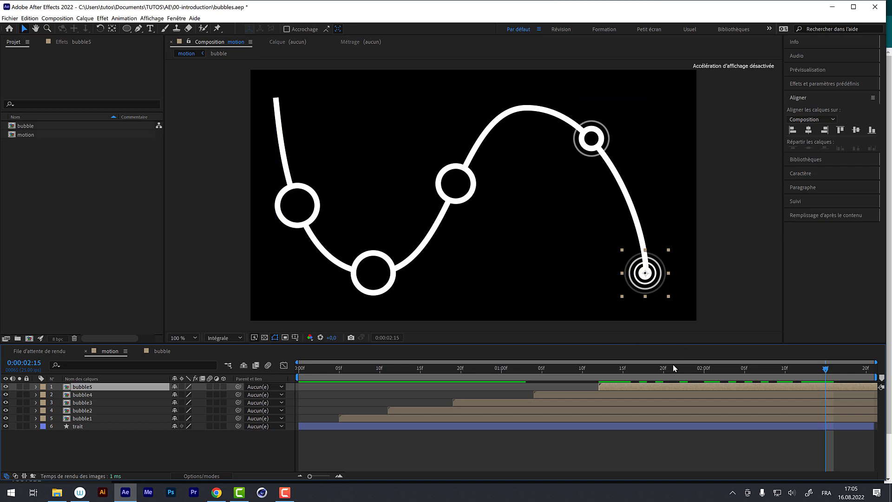
left_click_drag(673, 366, 728, 378)
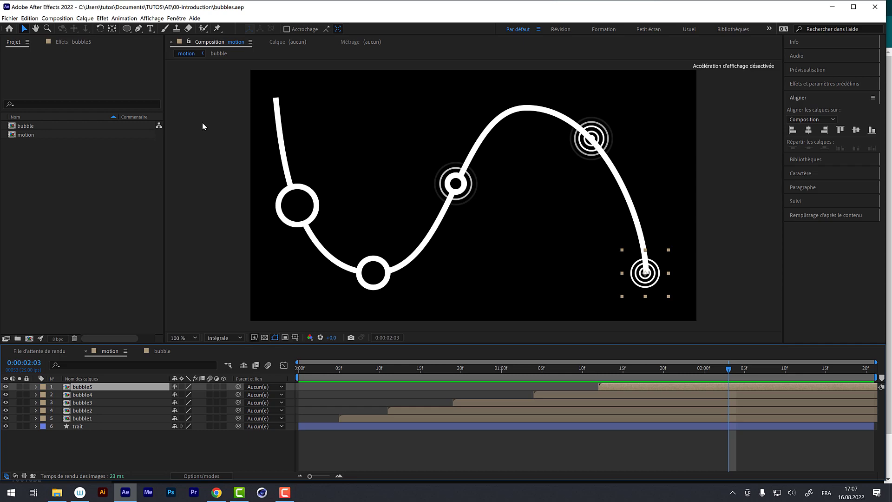
- Show the composition mini-flowchart to examine how the bubble composition is nested in motion, and close it again
key("Tab")
left_click(205, 218)
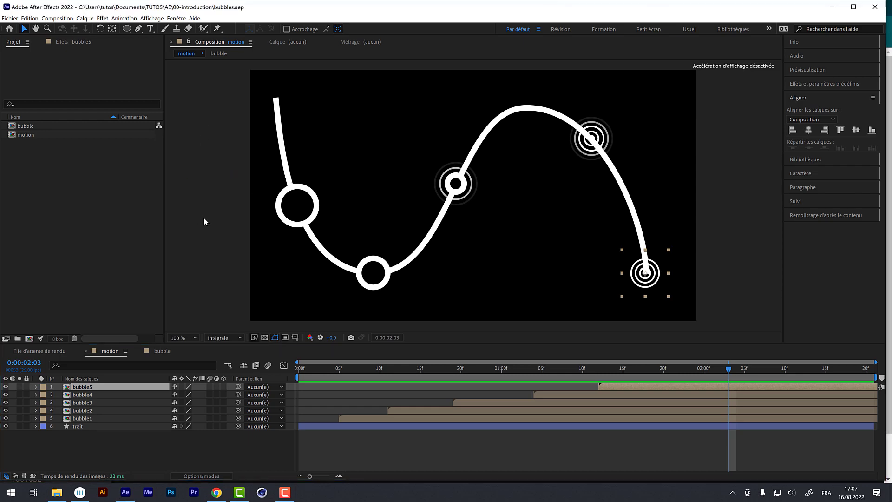
key("Tab")
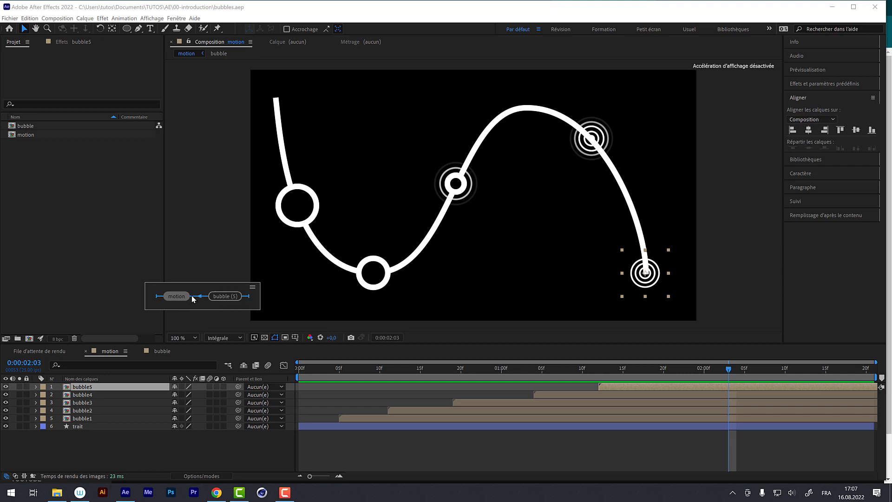
key("Tab")
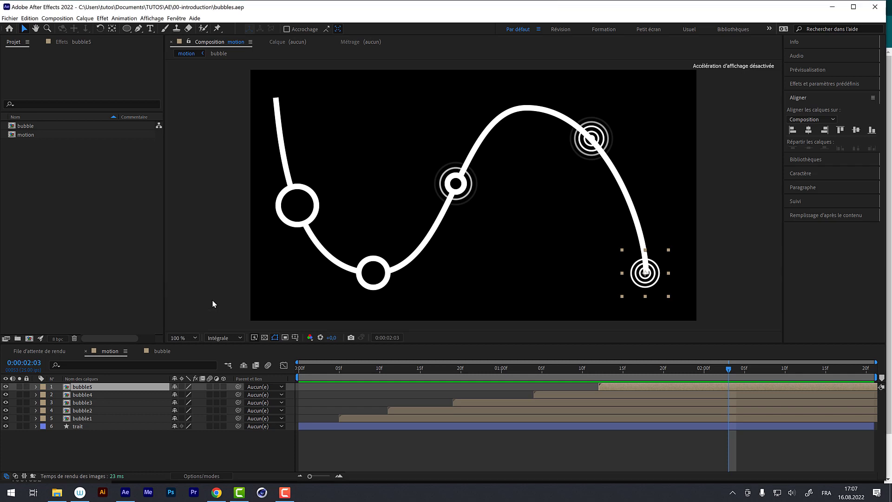
key("Tab")
key("Tab")
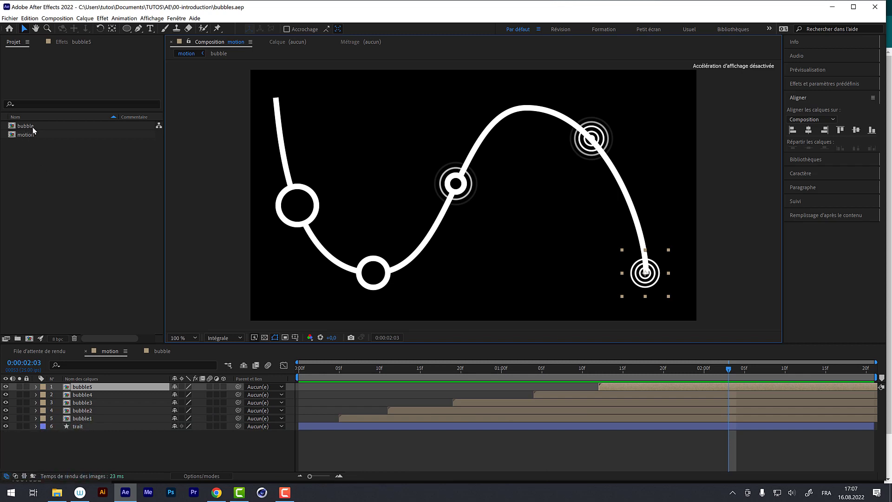
- Open the bubble composition and scrub through its ring animation, stopping at 0:00:00:13
left_click(93, 395)
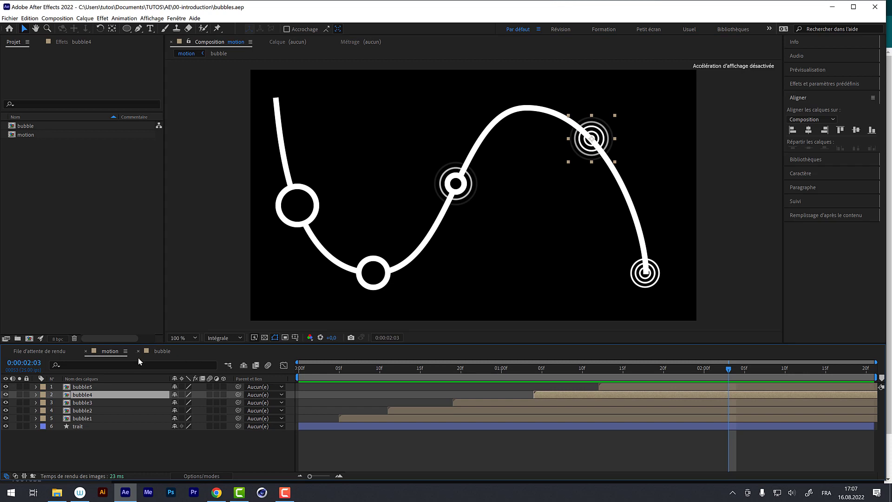
left_click(155, 352)
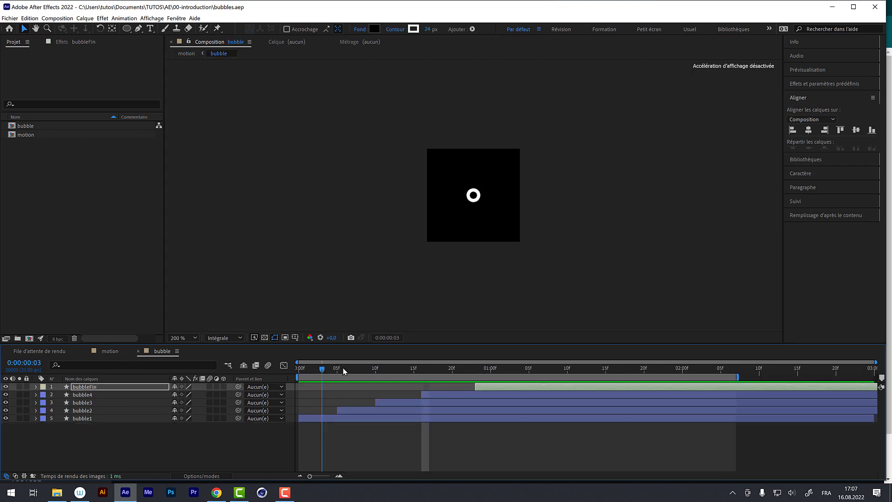
left_click_drag(343, 367, 660, 393)
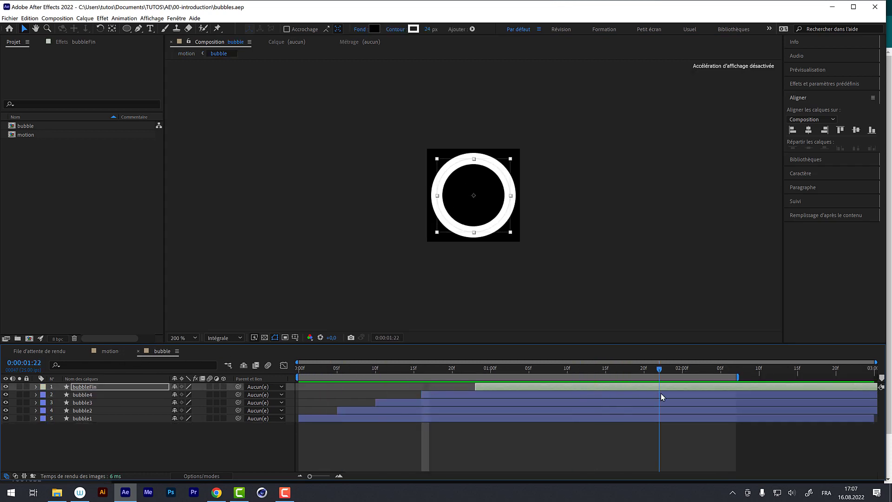
left_click(542, 368)
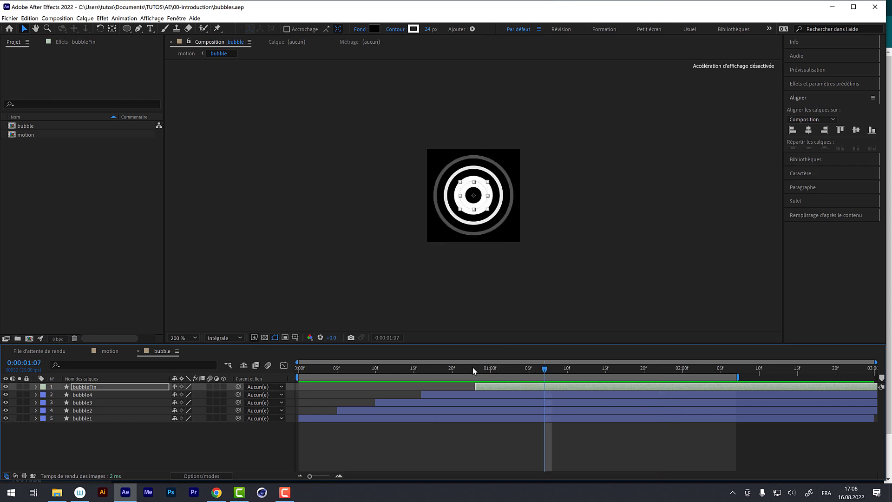
left_click_drag(472, 367, 399, 360)
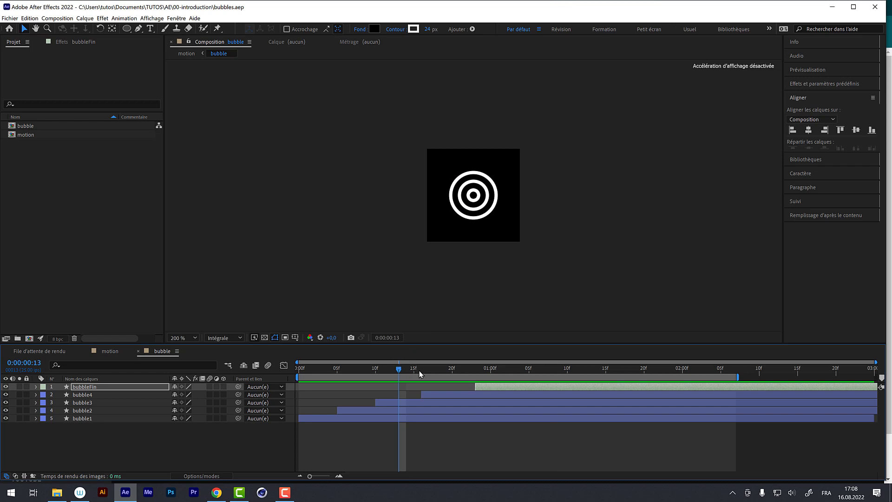
mouse_move(400, 369)
left_mouse_down()
mouse_move(430, 375)
mouse_move(403, 377)
mouse_move(450, 381)
mouse_move(386, 389)
mouse_move(401, 385)
left_mouse_up()
left_click(77, 394)
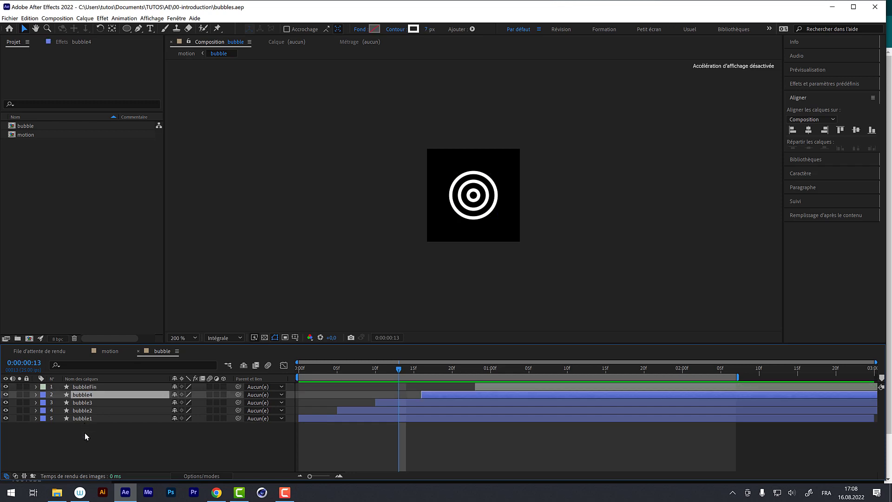
left_click(77, 418)
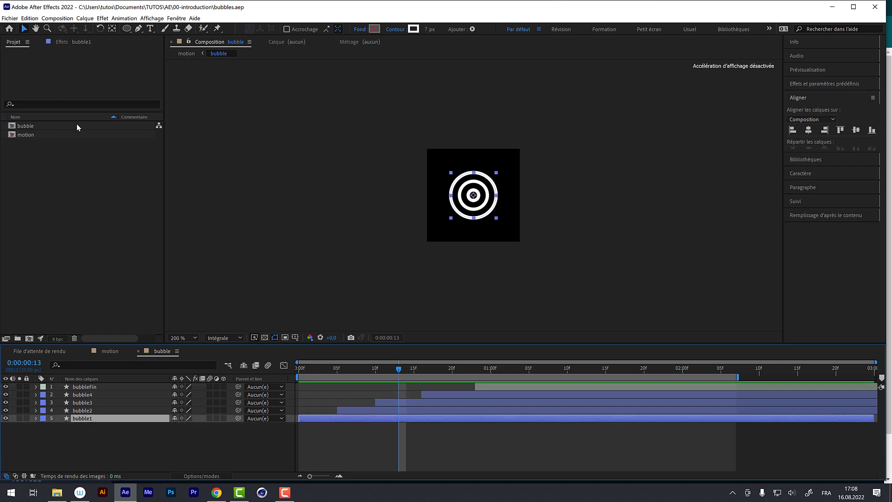
left_click(103, 18)
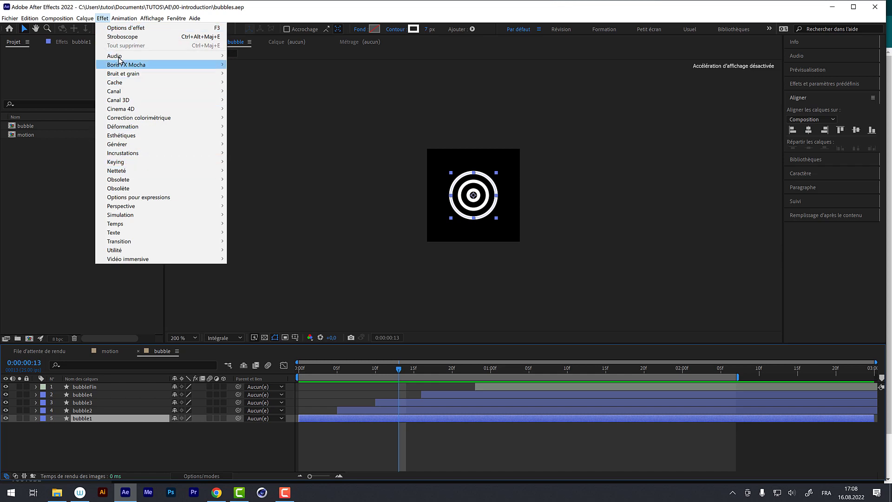
left_click(131, 8)
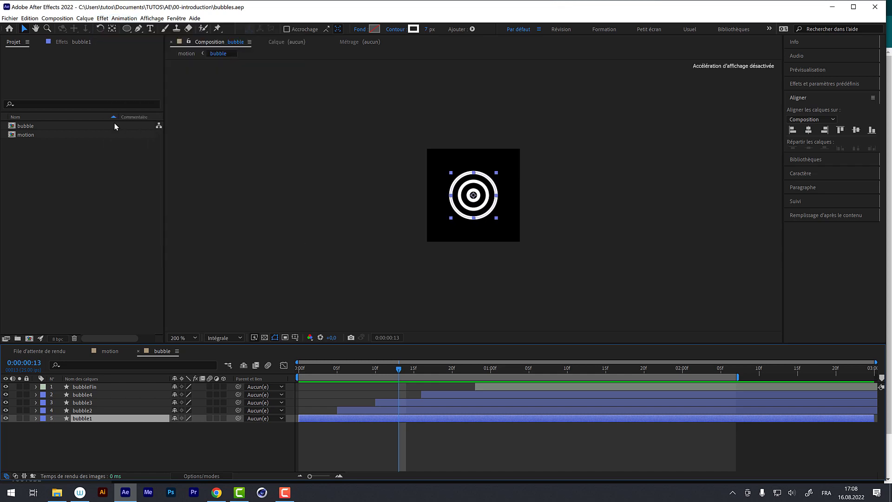
- Add an adjustment layer directly above bubble1 in the bubble composition
left_click(74, 395)
left_click(77, 403)
left_click(78, 411)
left_click(79, 418)
left_click(85, 18)
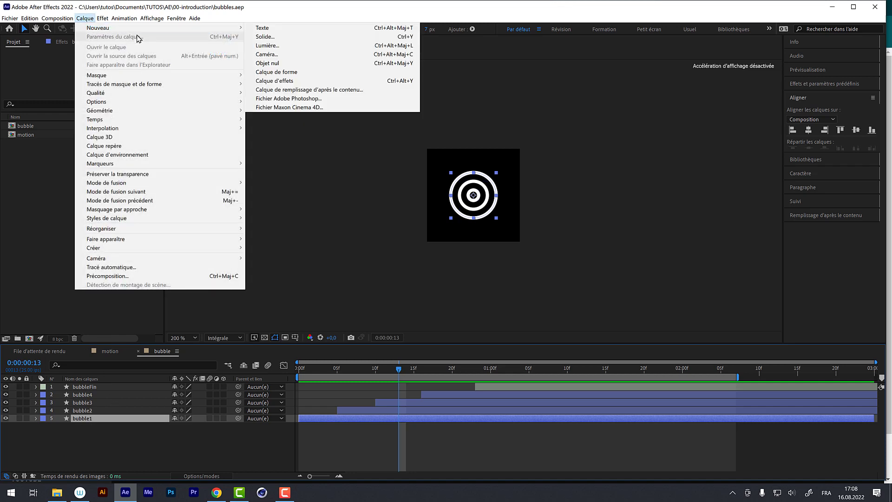
mouse_move(234, 29)
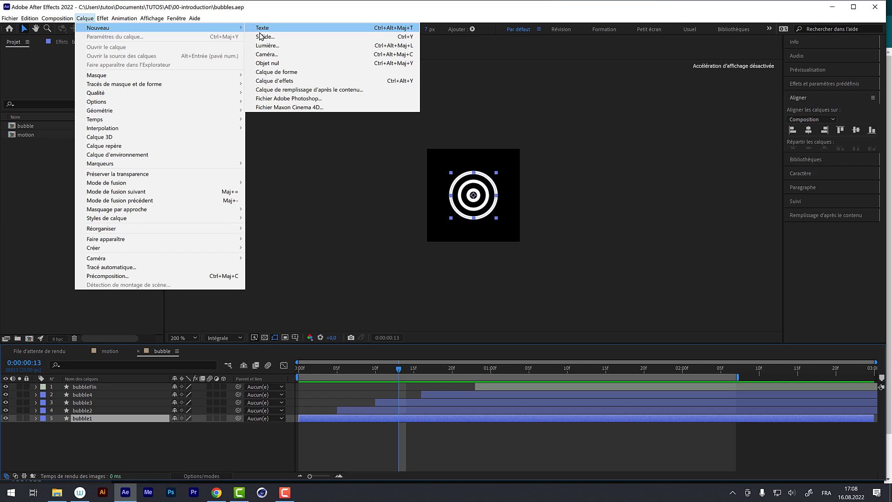
left_click(296, 82)
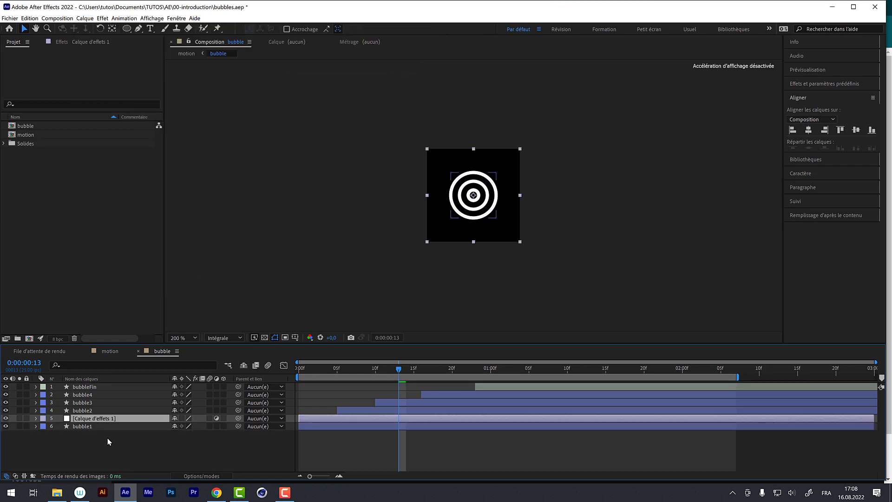
- Move the adjustment layer directly below bubbleFin, and delete it from the bubble composition
left_click_drag(94, 420, 95, 391)
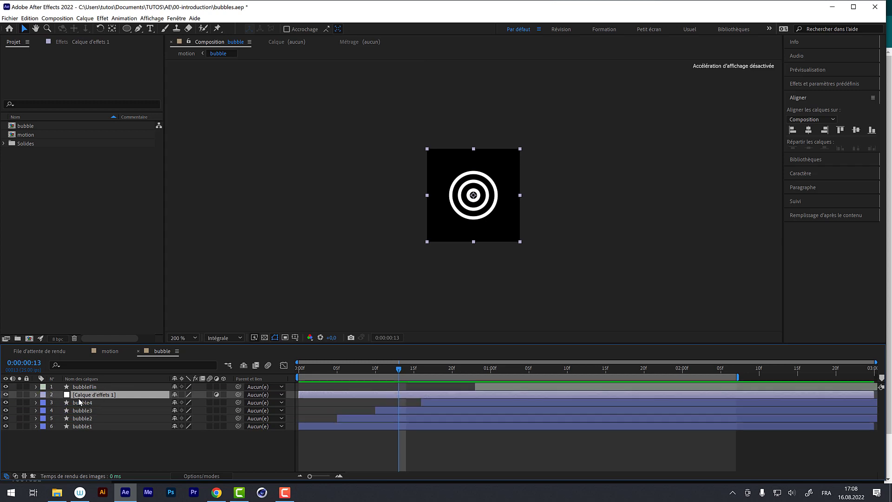
left_click(94, 388)
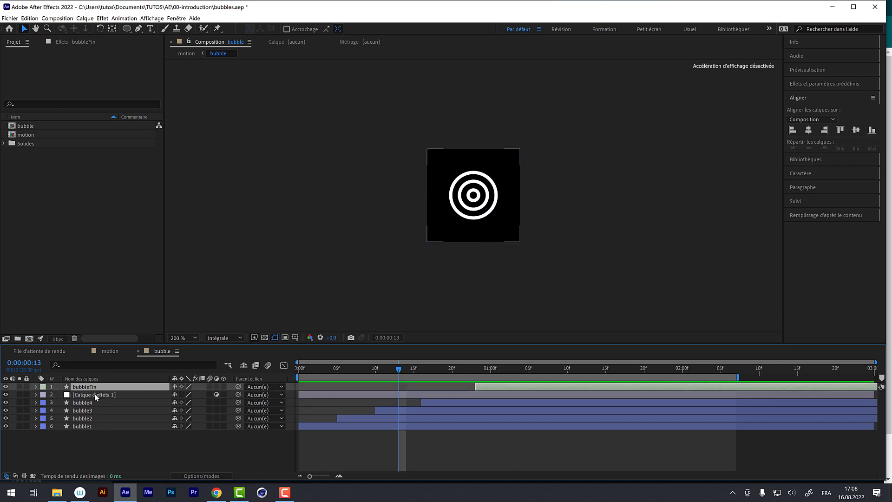
left_click(100, 397)
key("Delete")
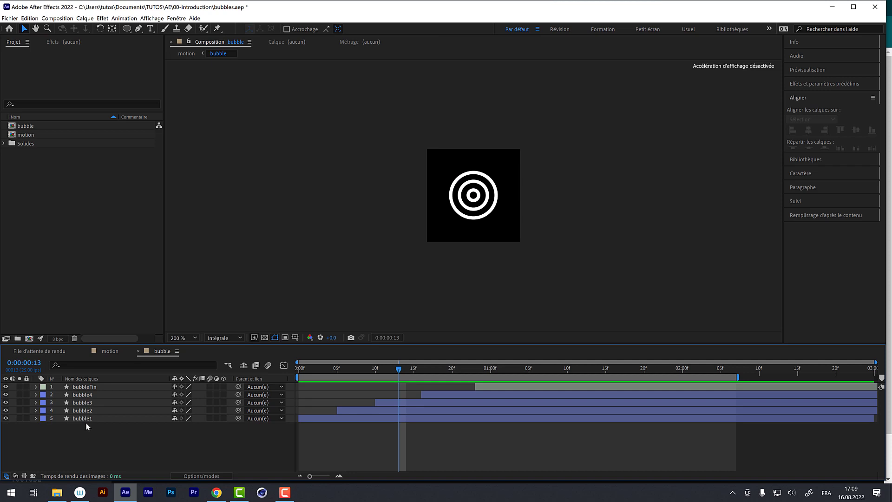
- Precompose the layers bubble1 to bubble4 into a new composition named bubblesFirst, transferring all attributes
left_click(84, 396)
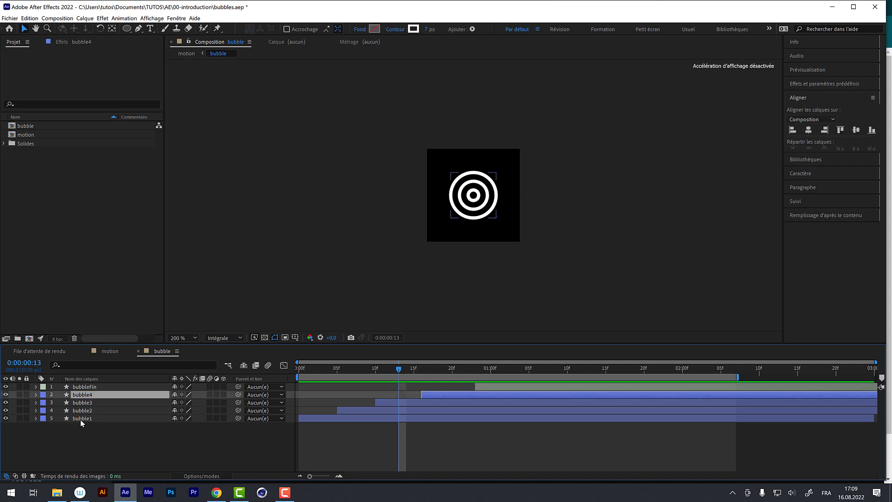
left_click(79, 418, "shift")
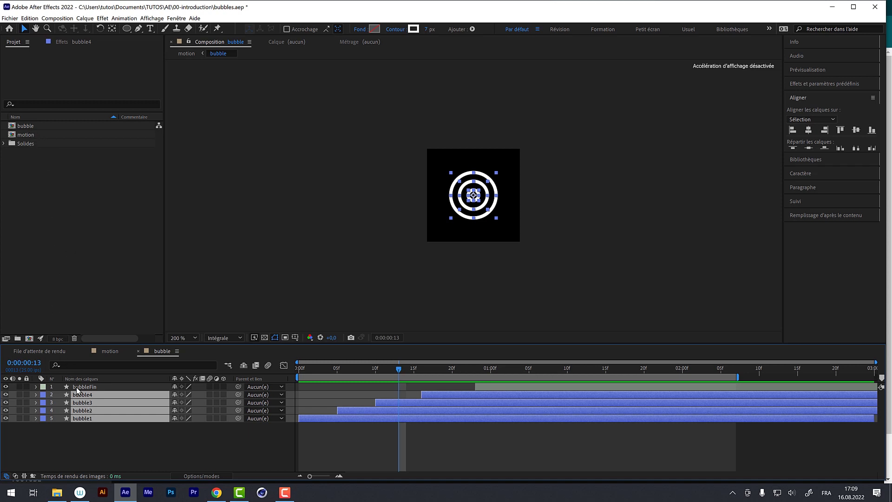
right_click(88, 409)
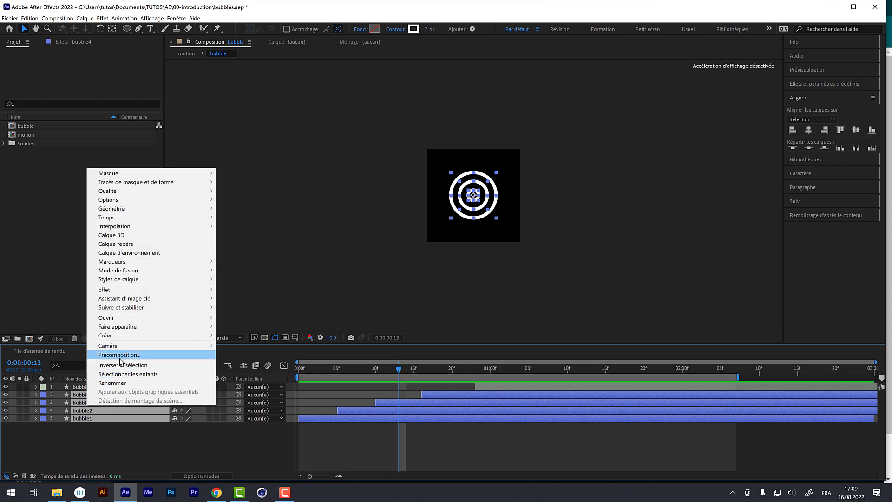
left_click(120, 355)
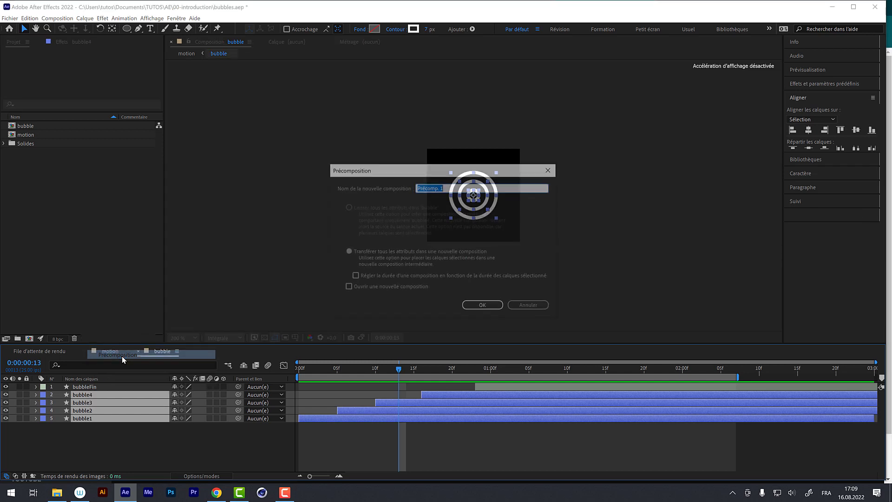
left_click_drag(346, 168, 243, 147)
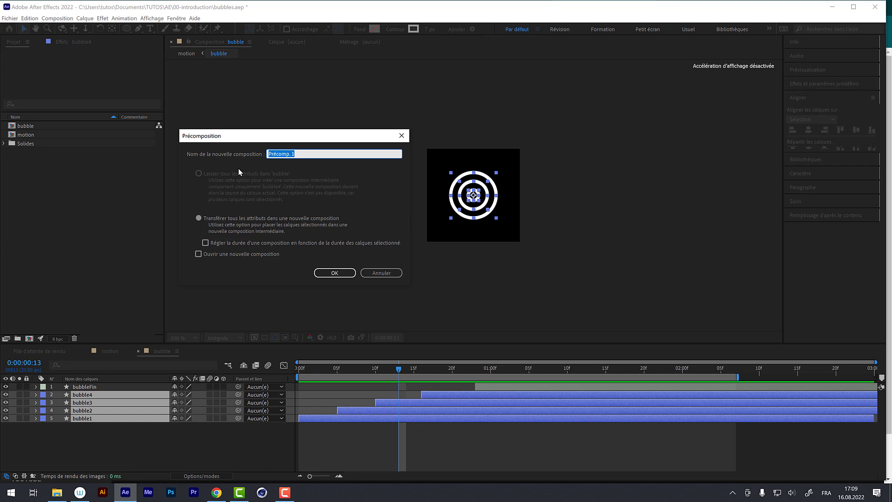
type("bubblesFirst")
left_click(338, 276)
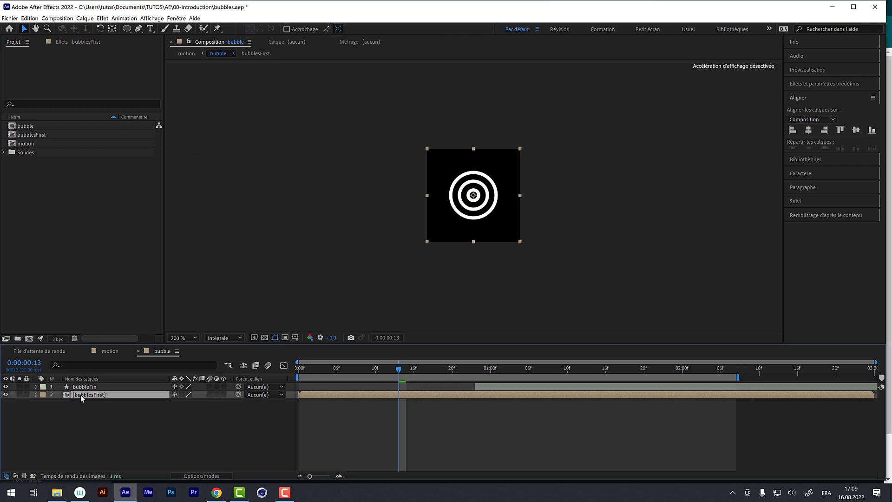
- Check the composition settings of bubblesFirst without changing them, and open it to scrub its rings to 0:00:00:21
left_click(27, 136)
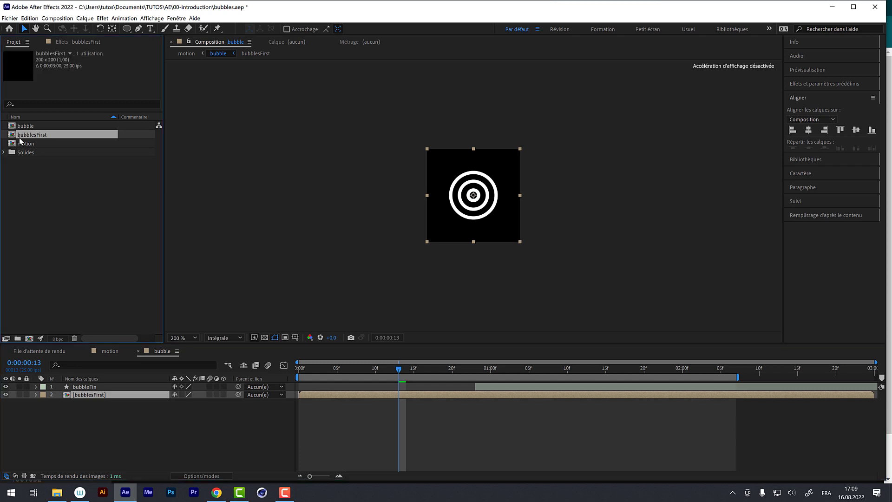
left_click(57, 18)
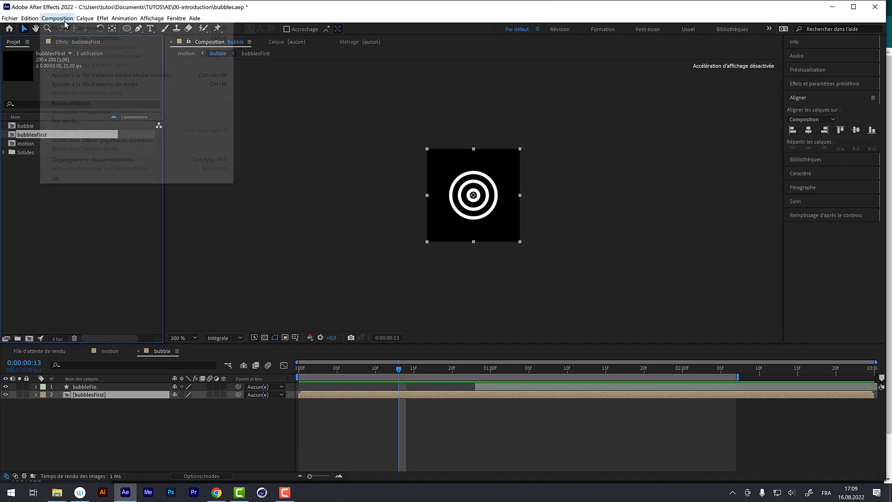
left_click(81, 39)
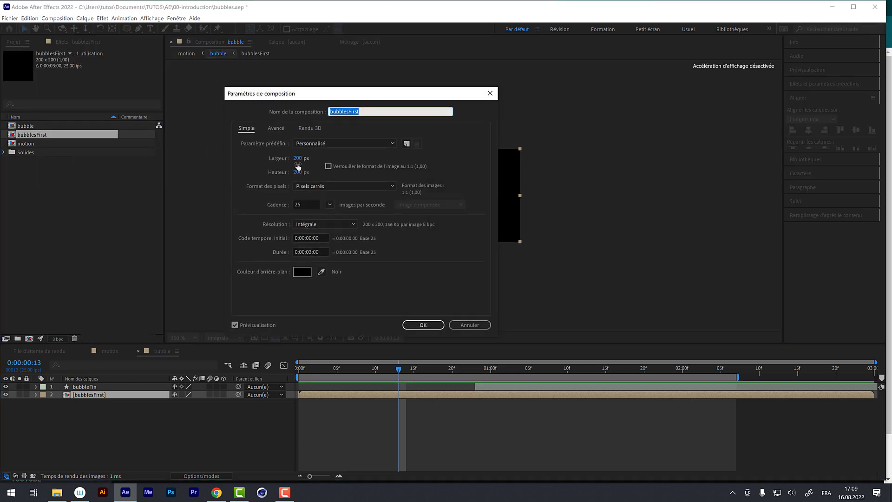
left_click(468, 325)
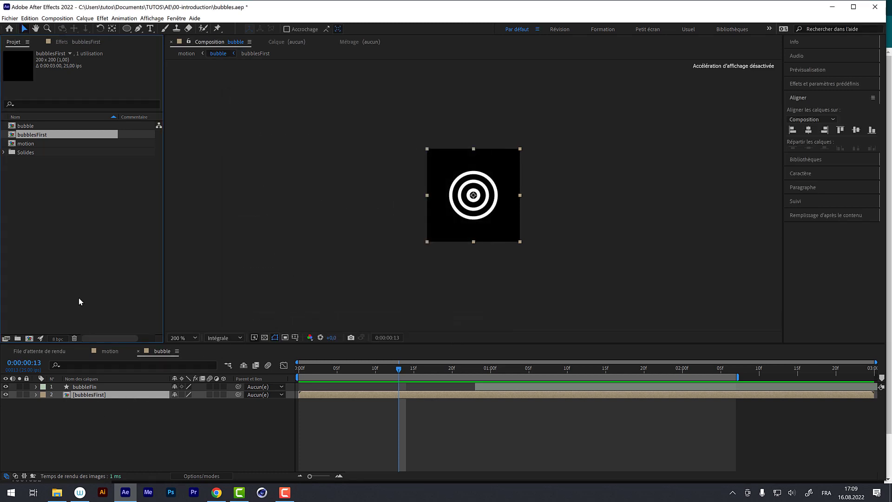
double_click(30, 135)
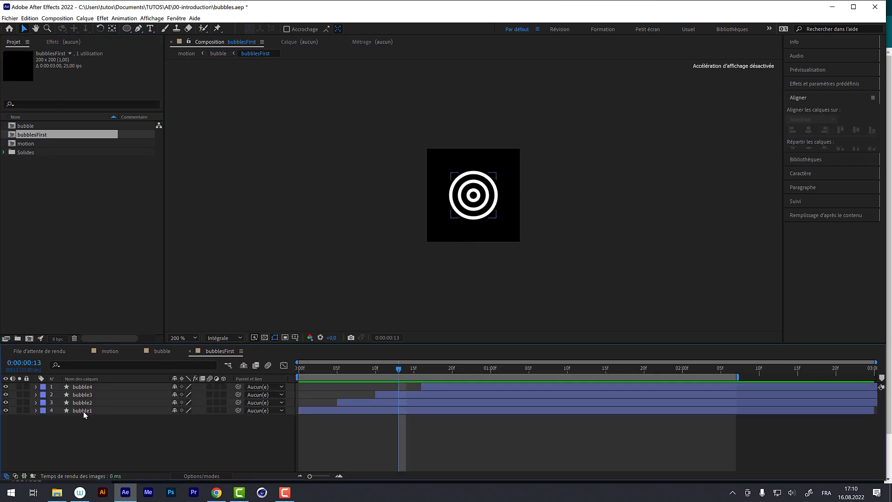
left_click_drag(381, 369, 460, 369)
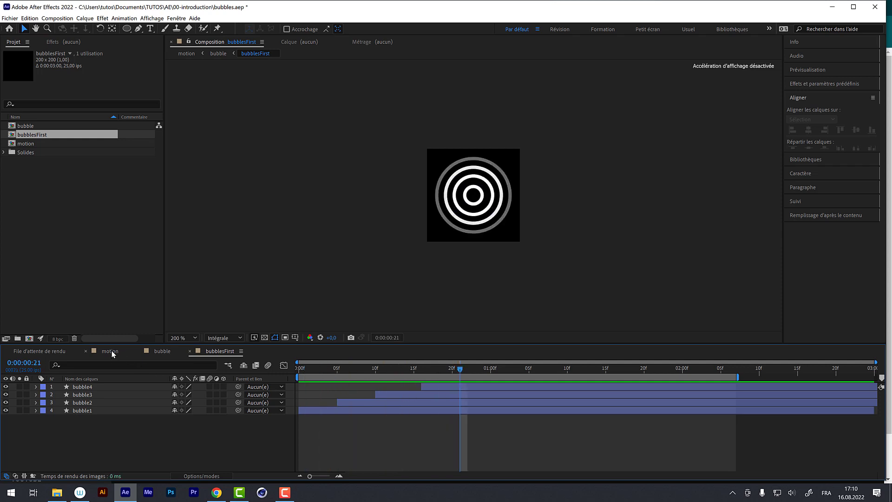
- Follow the nesting of bubblesFirst, bubble and motion in the mini-flowchart, ending in the bubble composition
key("Tab")
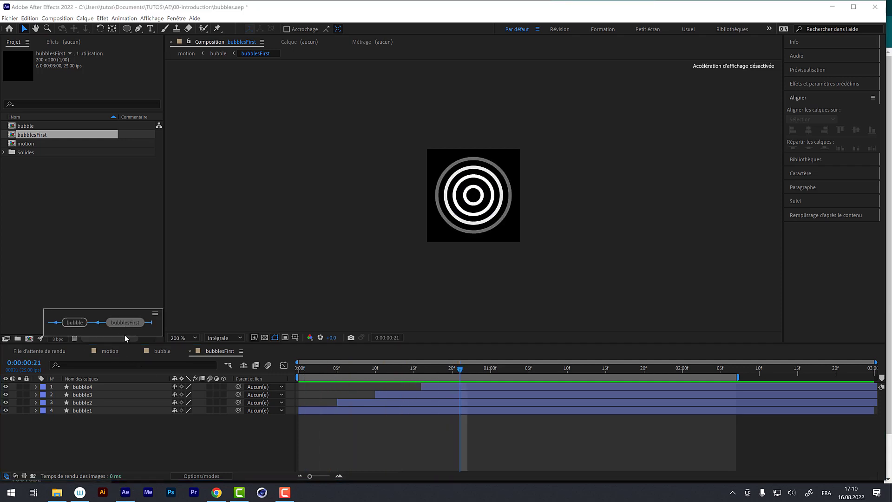
left_click(110, 351)
key("Tab")
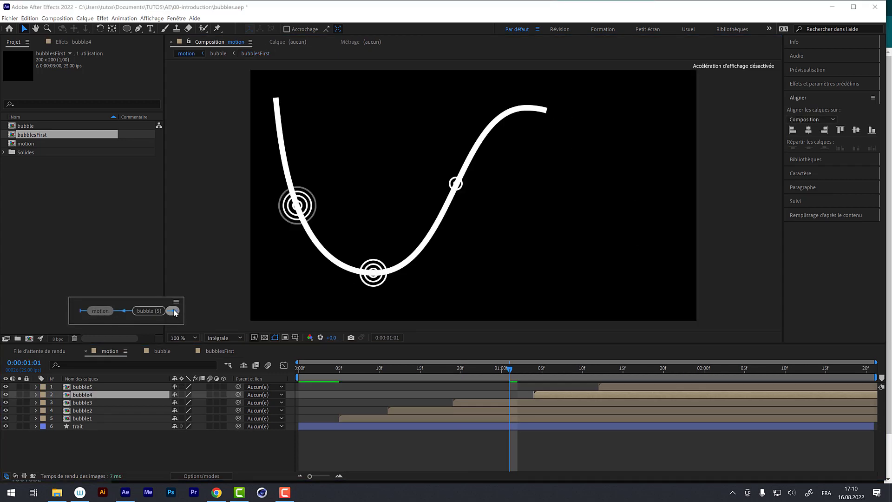
left_click(148, 313)
key("Tab")
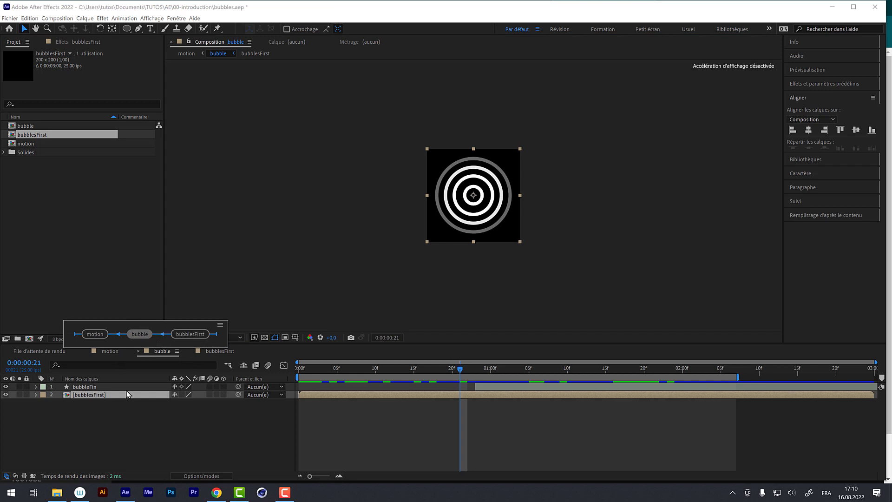
left_click(86, 387)
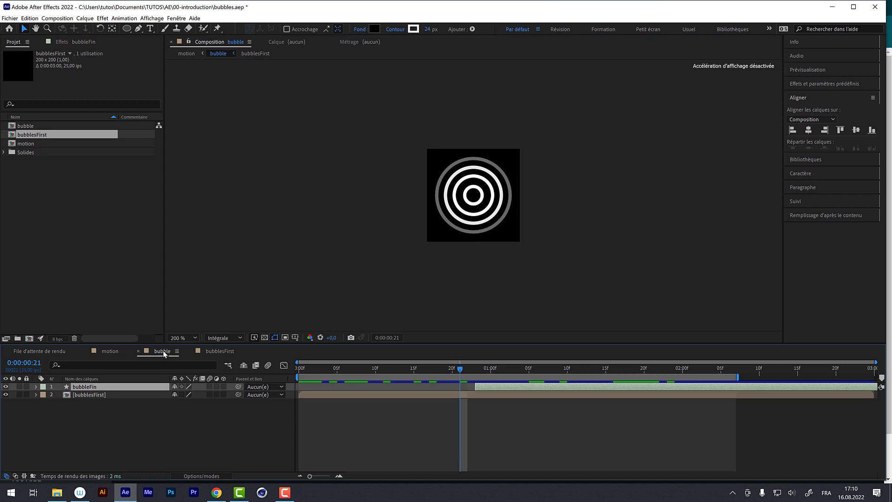
- Apply the Gaussian blur effect (Flou gaussien) to the bubblesFirst layer in the bubble composition
left_click(82, 394)
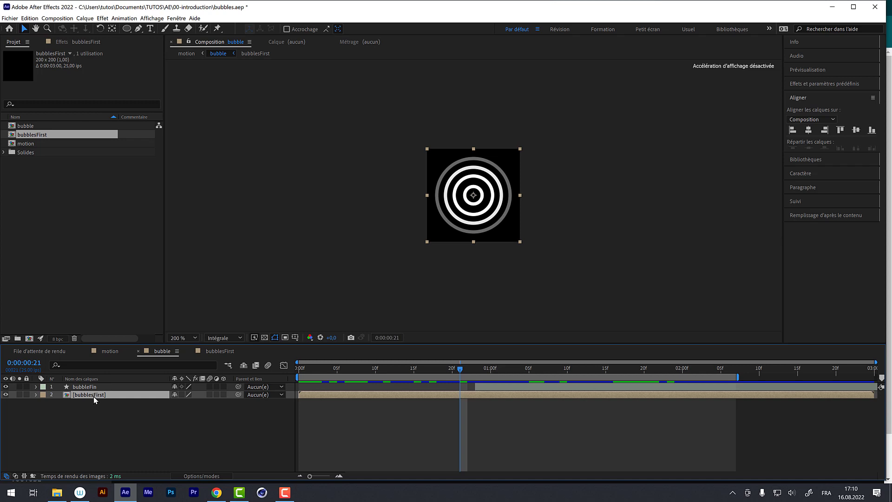
left_click(107, 19)
mouse_move(146, 129)
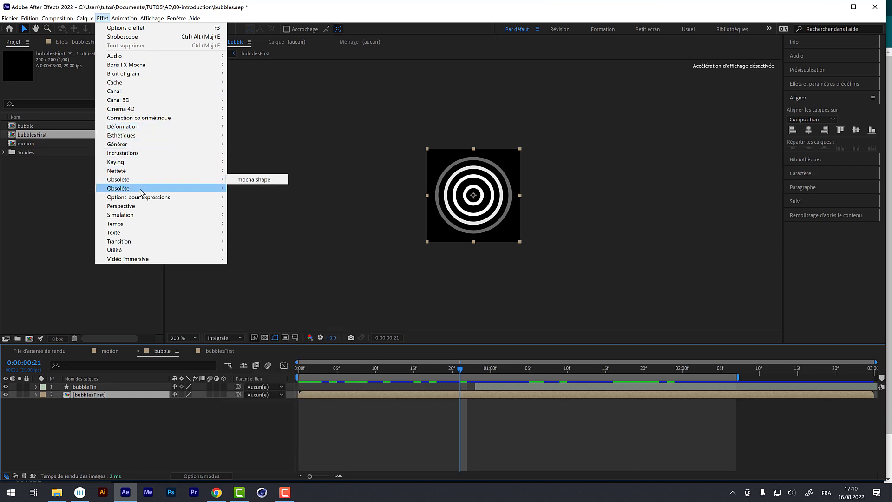
mouse_move(139, 171)
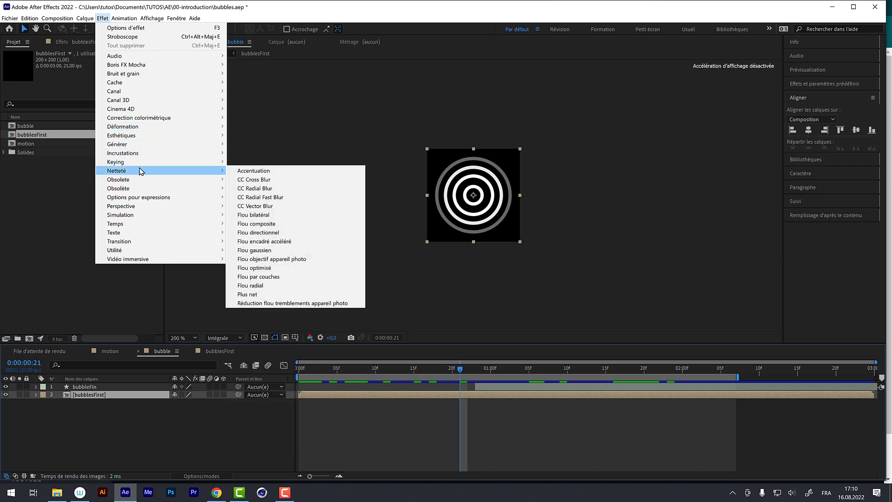
left_click(272, 251)
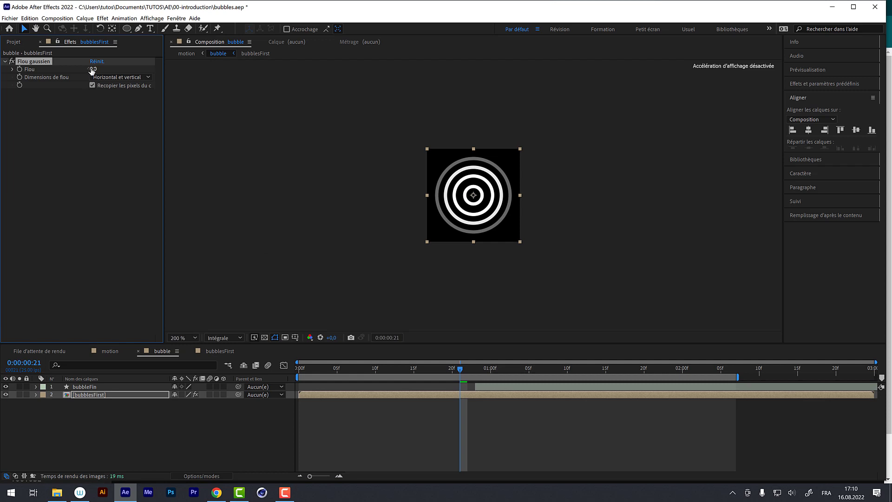
- Keyframe the blur amount (Flou) on bubblesFirst from 0,0 at 0:00:00:15 to 35,9 at 0:00:01:17
left_click_drag(451, 368, 414, 362)
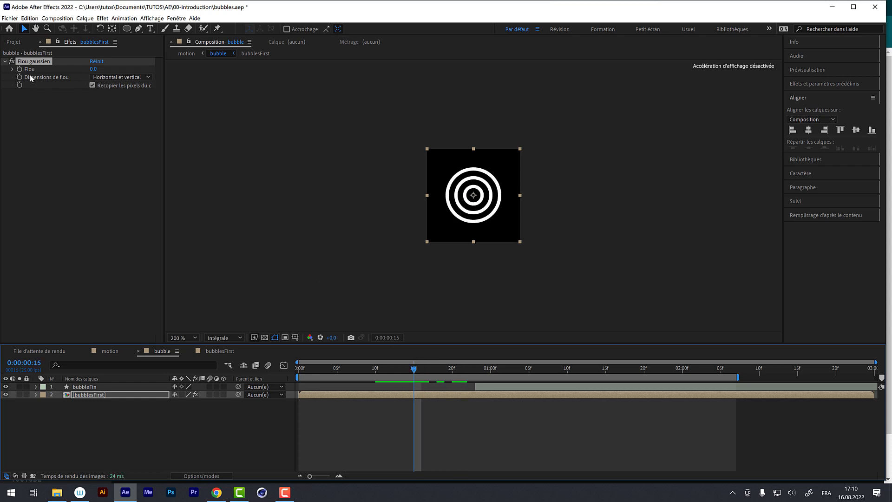
left_click(19, 69)
left_click_drag(426, 367, 622, 391)
left_click(95, 70)
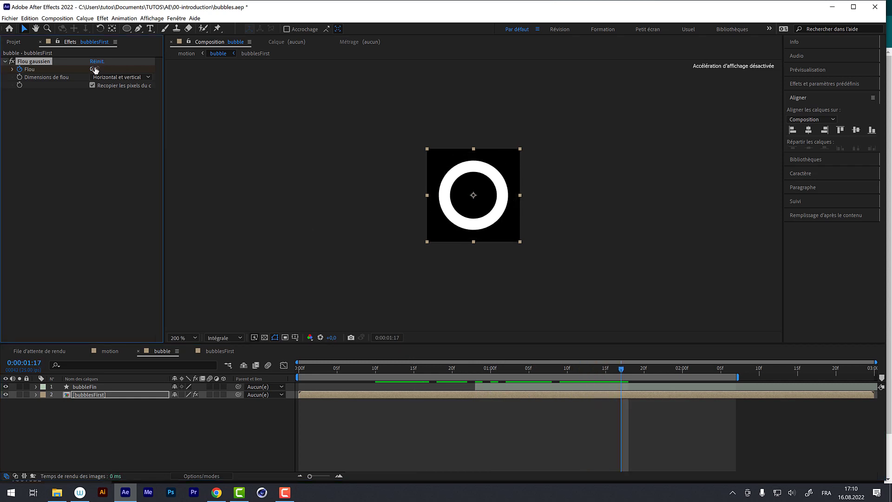
left_click_drag(95, 70, 205, 82)
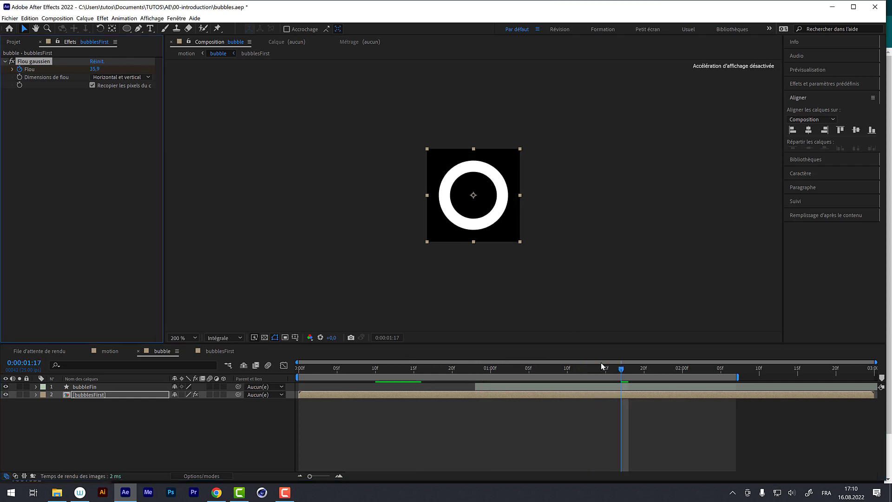
- Scrub the blurred rings to 0:00:01:05, and shift the first blur keyframe of bubblesFirst to frame 20
left_click_drag(603, 367, 530, 395)
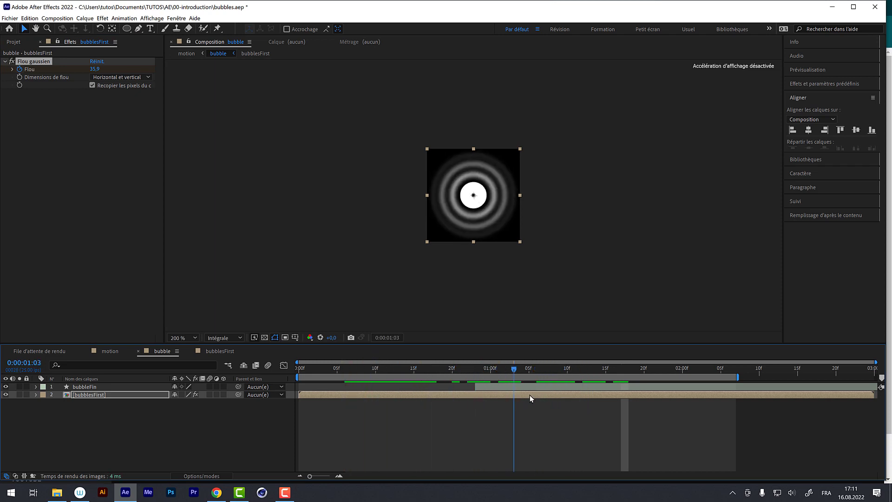
left_click(80, 395)
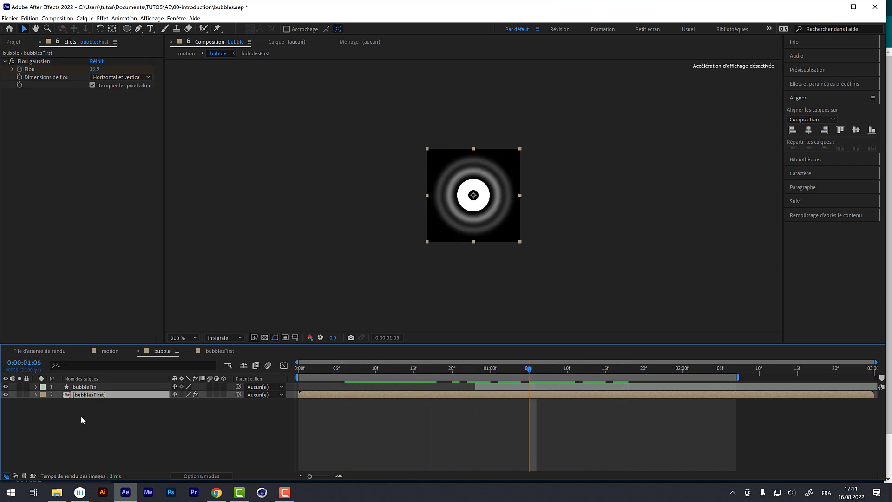
key("e")
left_click(53, 404)
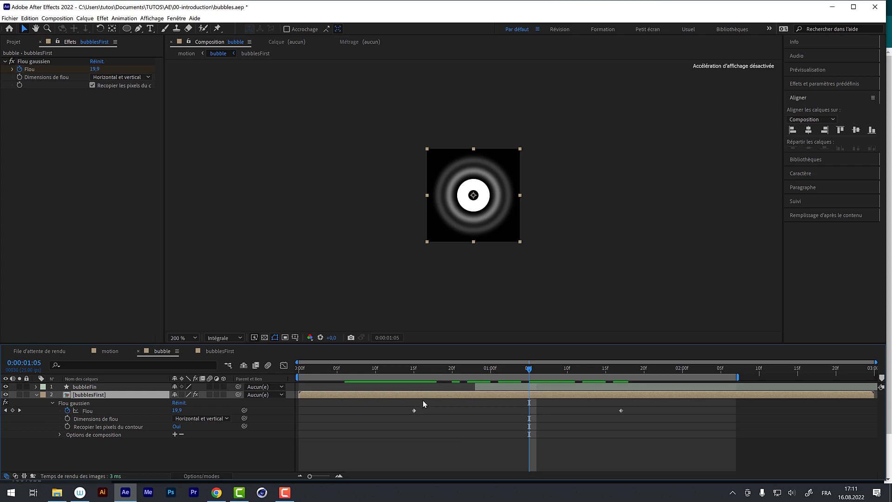
left_click_drag(413, 410, 452, 411)
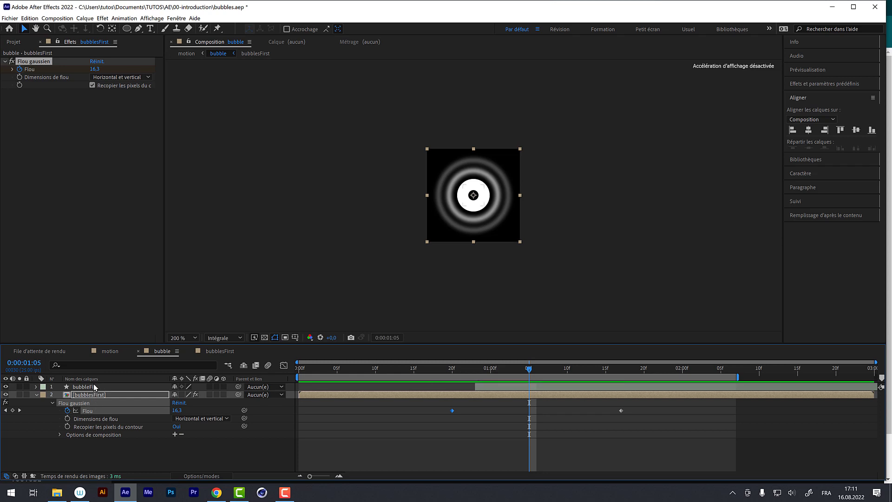
- Open the motion composition, look over the layer options for bubble1 and bubble2 without applying any, and redisplay the project items
left_click(109, 351)
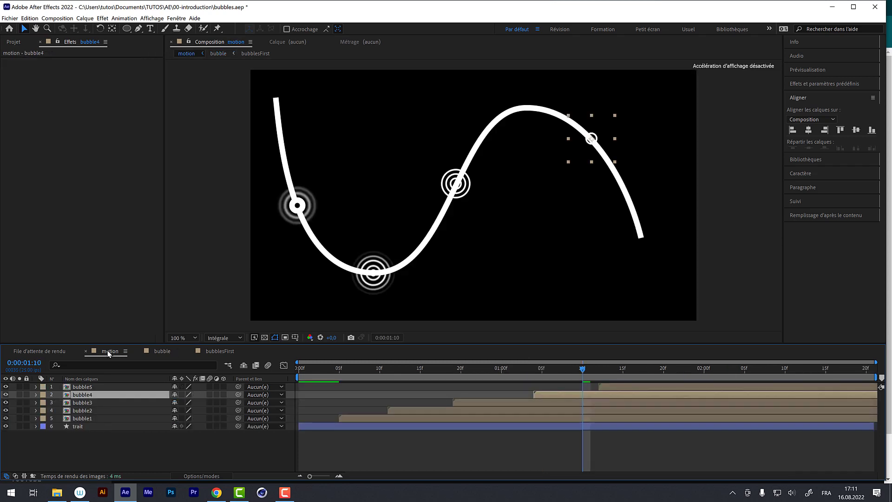
left_click(93, 418)
left_click(91, 411, "shift")
right_click(91, 409)
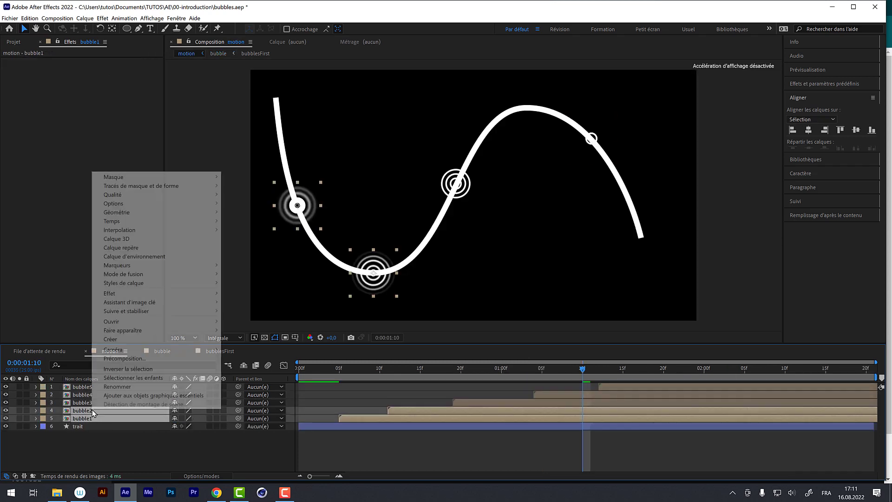
left_click(109, 458)
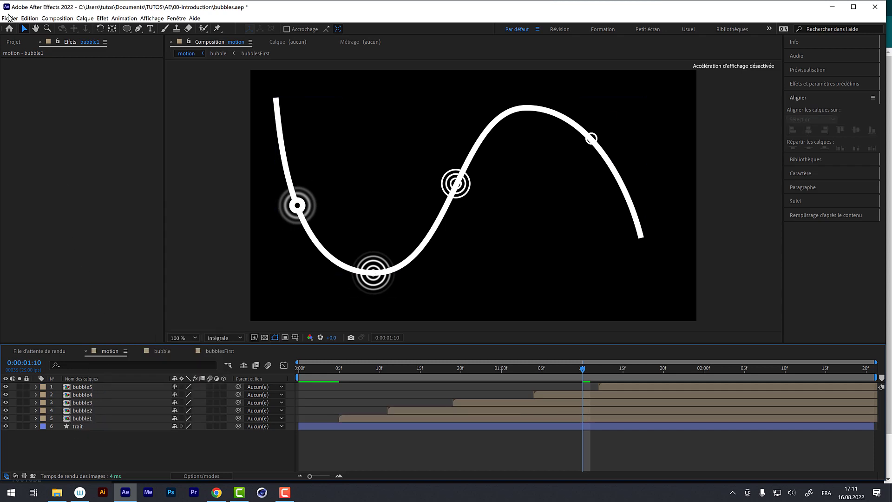
left_click(13, 42)
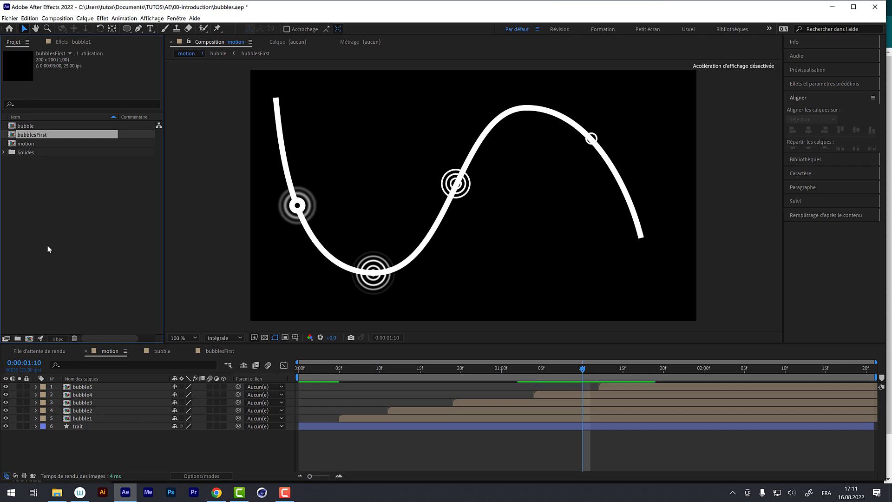
- Scrub the motion composition back to 0:00:00:14 and play a preview of the stroke with its blurred bubbles
left_click(571, 400)
left_click_drag(560, 368, 414, 353)
key("space")
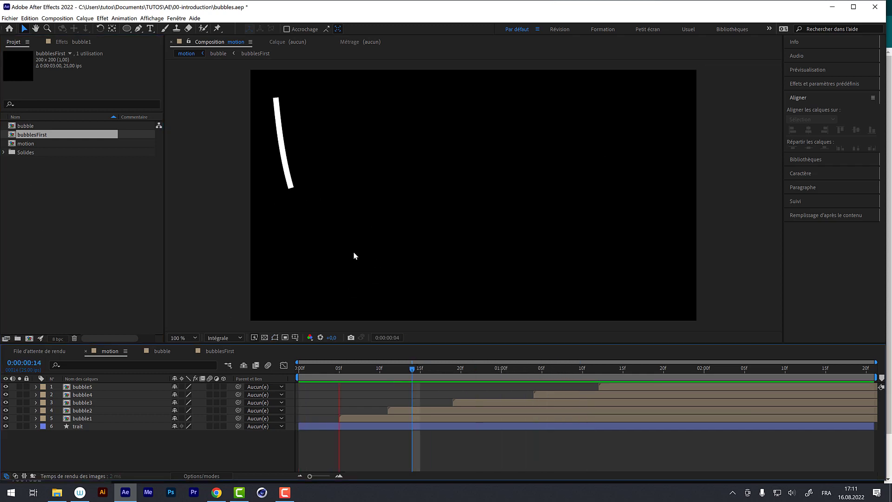